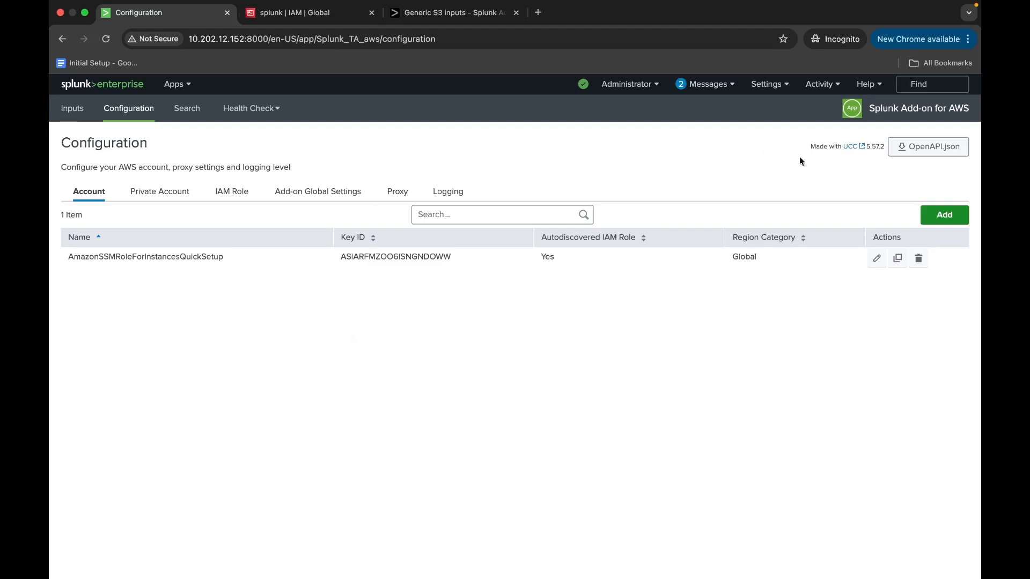
Examine the fields required to add an AWS account and the account already listed in the add-on configuration.
click(940, 215)
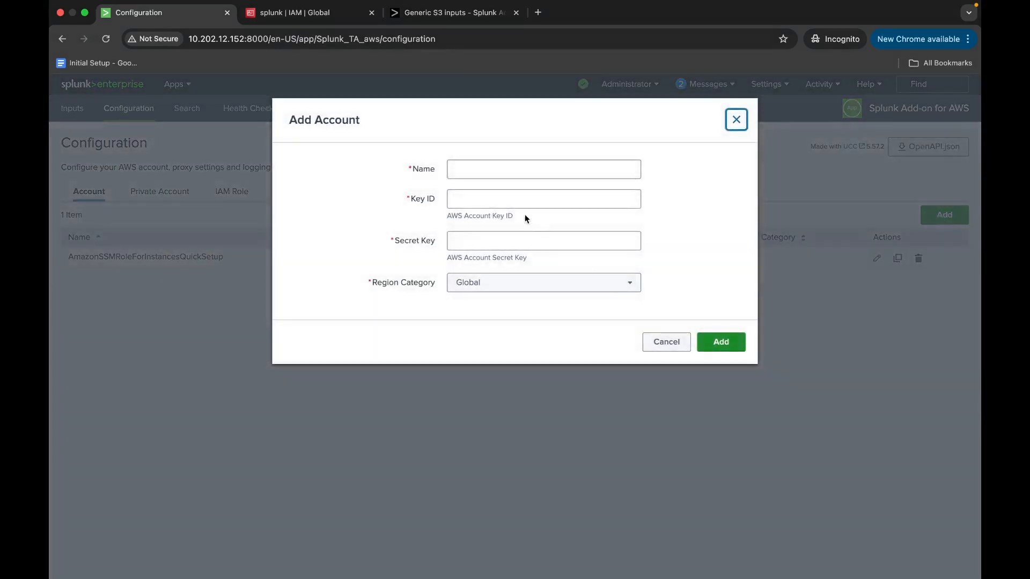
drag(416, 199, 487, 217)
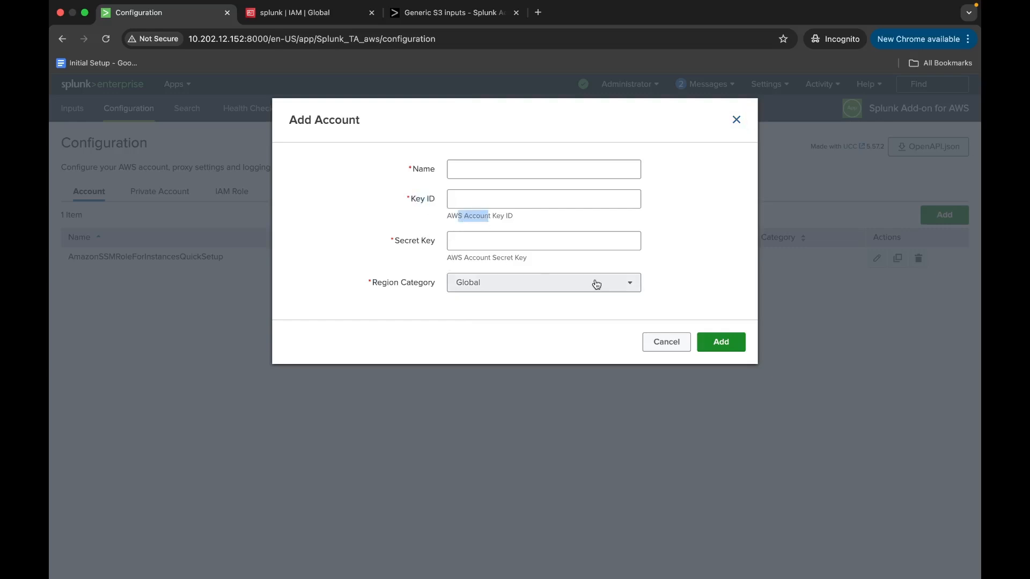
click(736, 120)
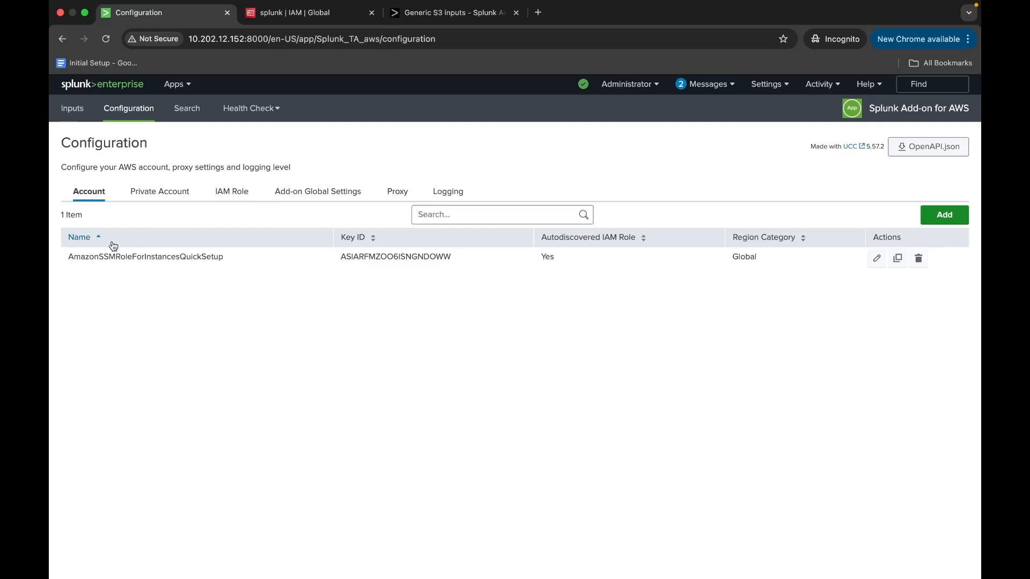
drag(67, 256, 251, 261)
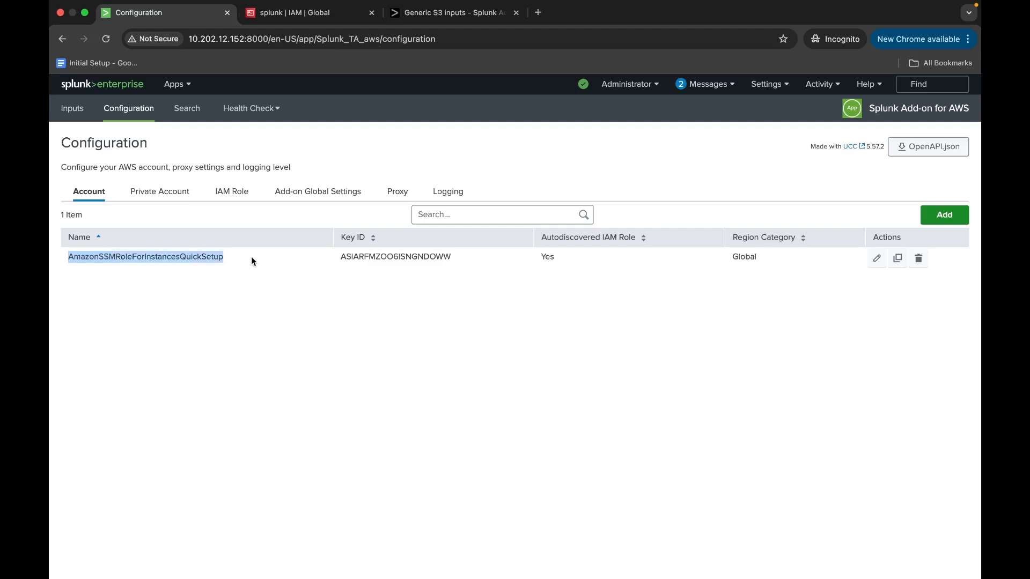
click(243, 320)
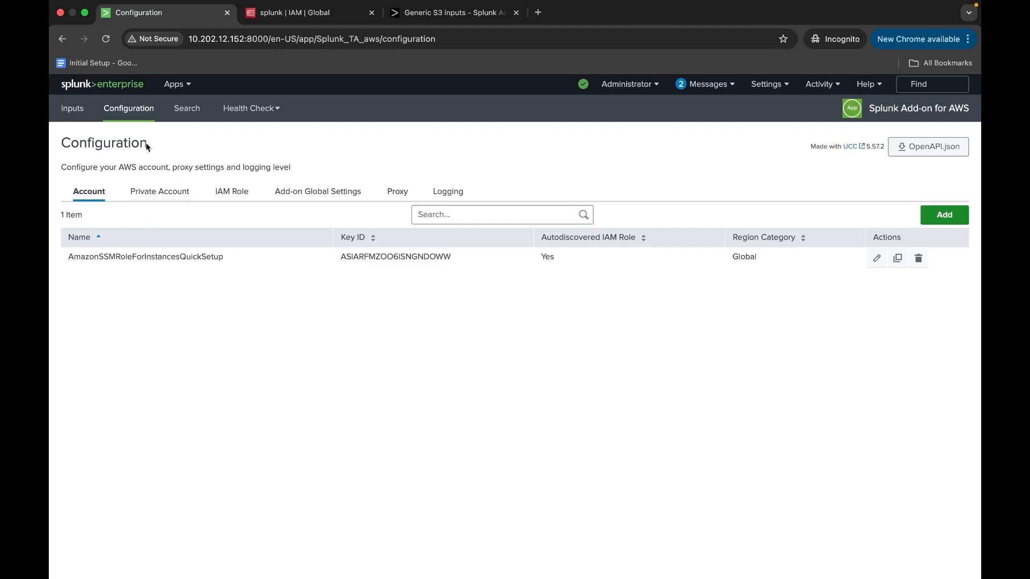
Switch to the AWS IAM console, open the splunk user and check its permissions policies.
click(274, 16)
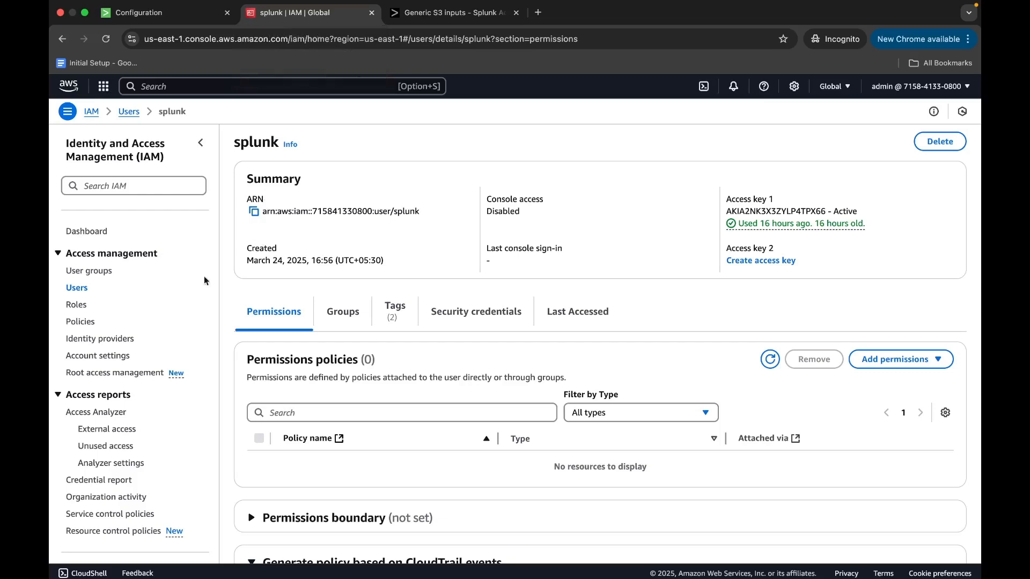
click(75, 288)
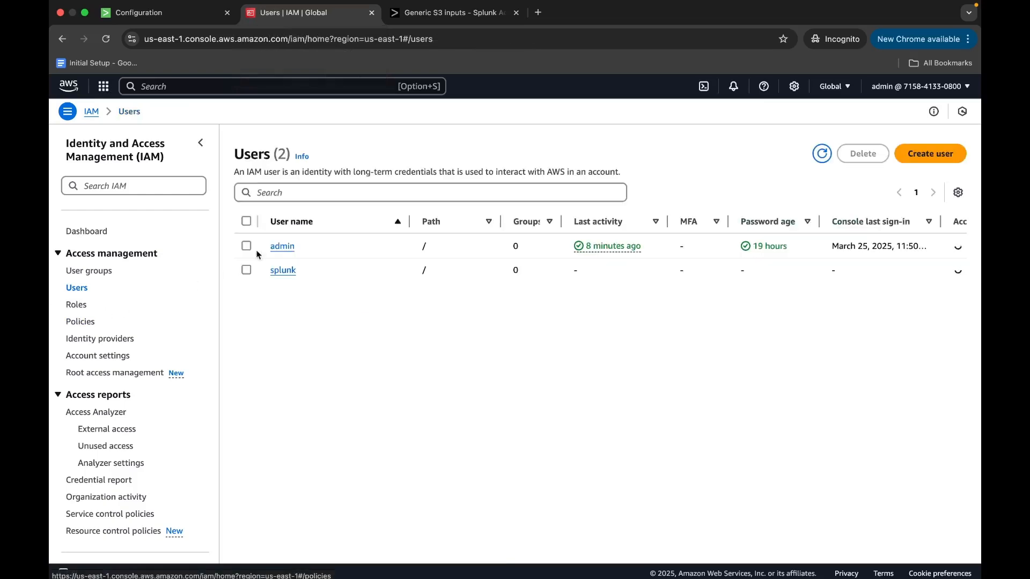
click(284, 270)
scroll(388, 337, down, 4)
drag(387, 369, 772, 392)
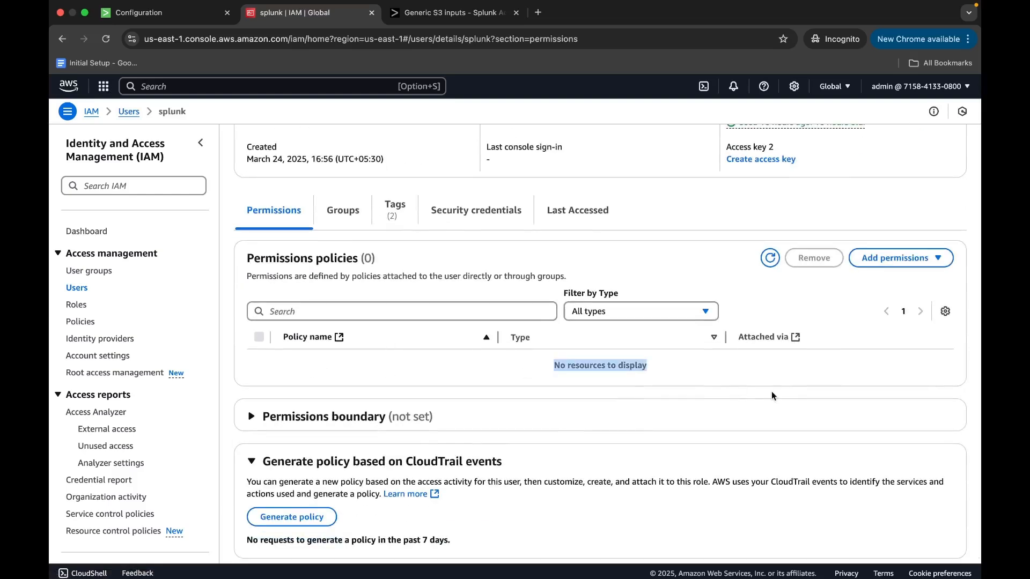
scroll(772, 395, up, 3)
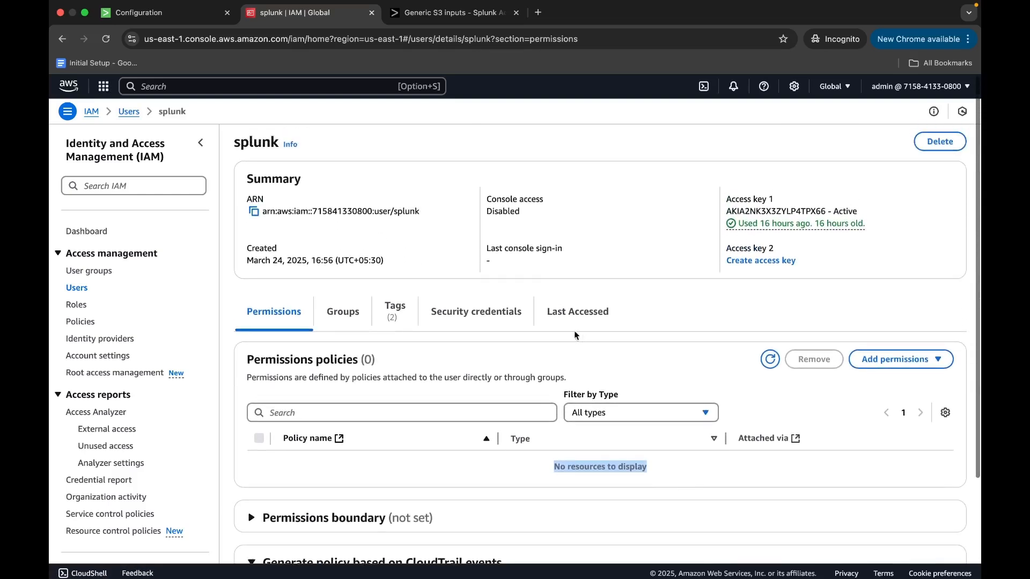
Deactivate the splunk user's existing access key in its security credentials.
click(490, 322)
scroll(473, 375, down, 3)
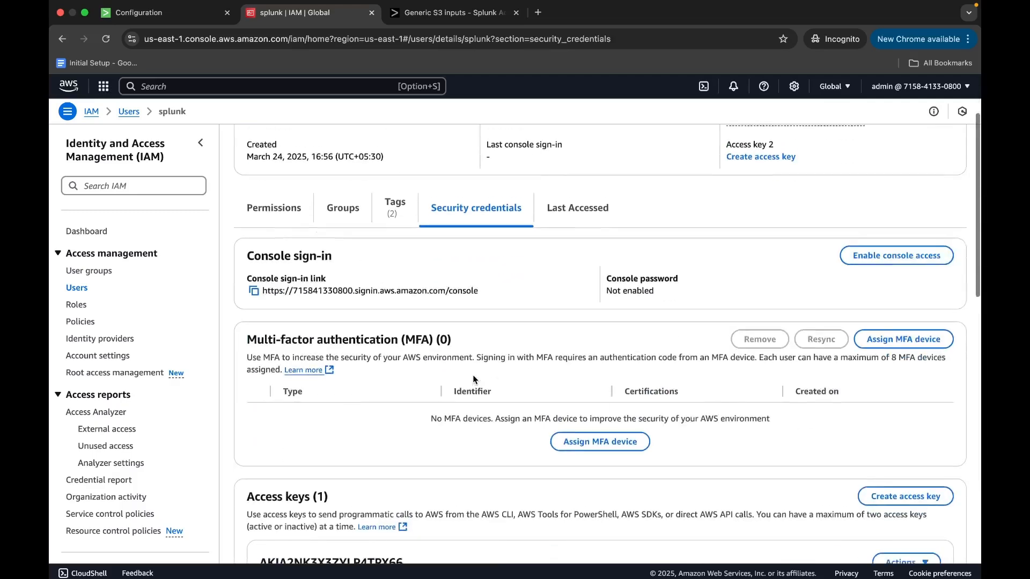
scroll(473, 376, down, 2)
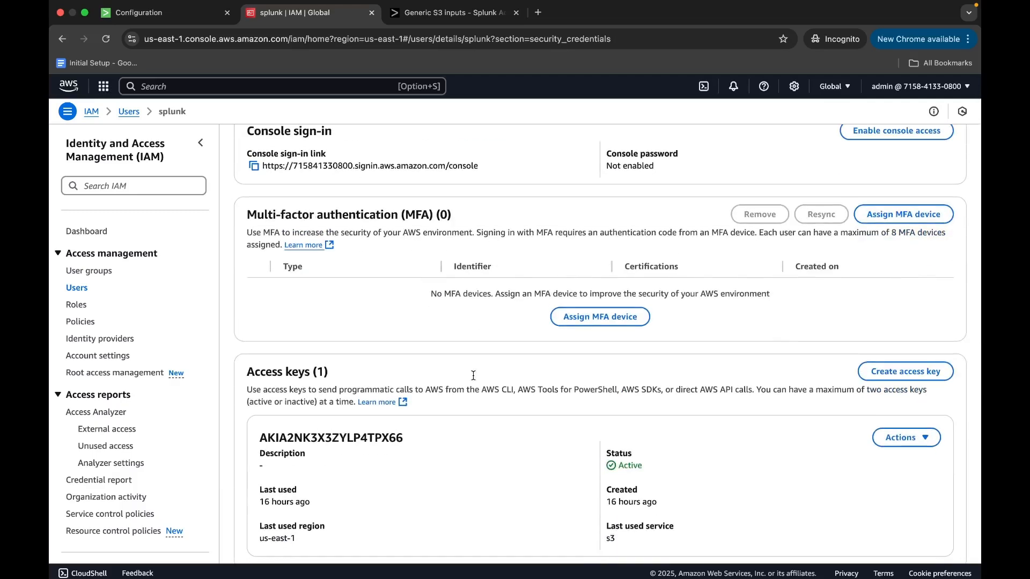
scroll(473, 379, down, 2)
drag(258, 356, 420, 390)
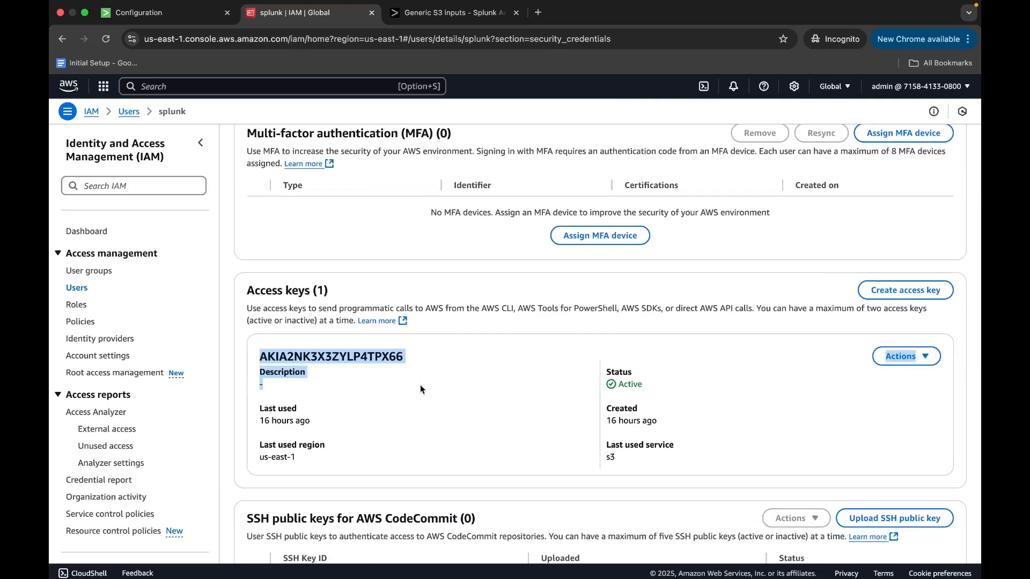
click(927, 357)
click(899, 432)
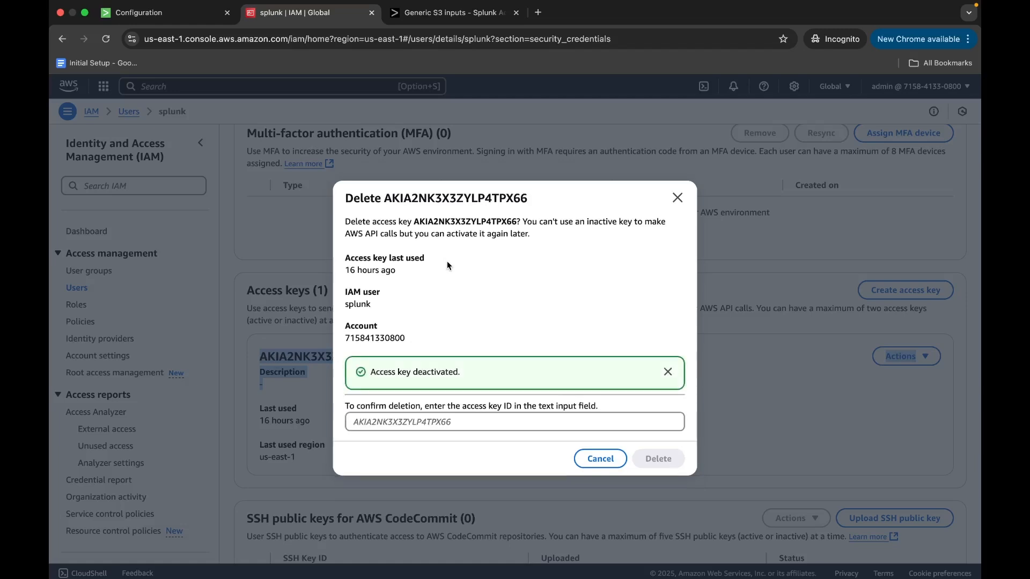
Delete the deactivated access key, confirming the deletion with its access key ID.
drag(413, 221, 516, 221)
key(super+c)
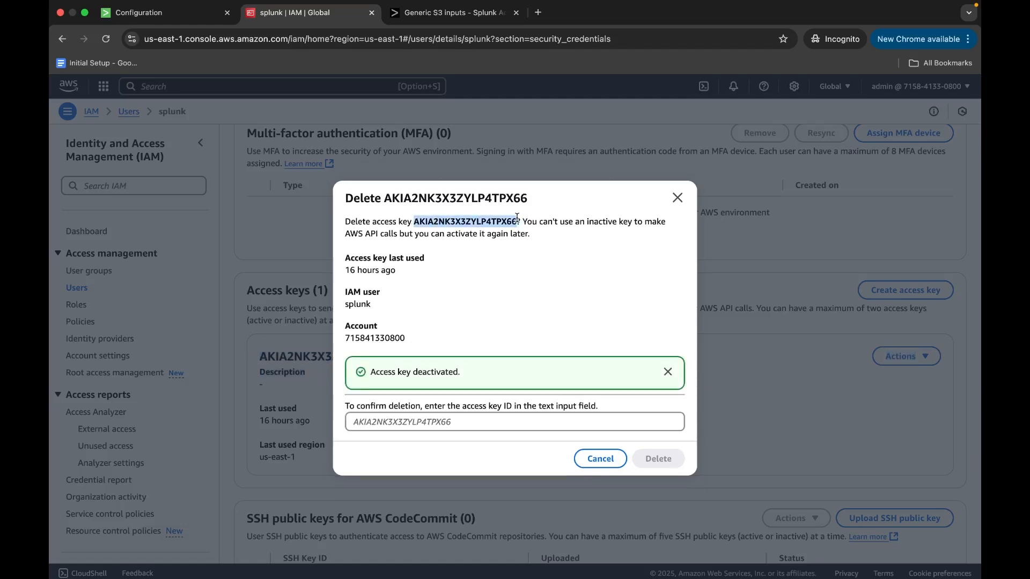
click(459, 425)
key(super+v)
click(658, 459)
Create a new access key for the splunk user with Other as the use case and no description tag.
scroll(779, 338, down, 3)
scroll(780, 338, up, 2)
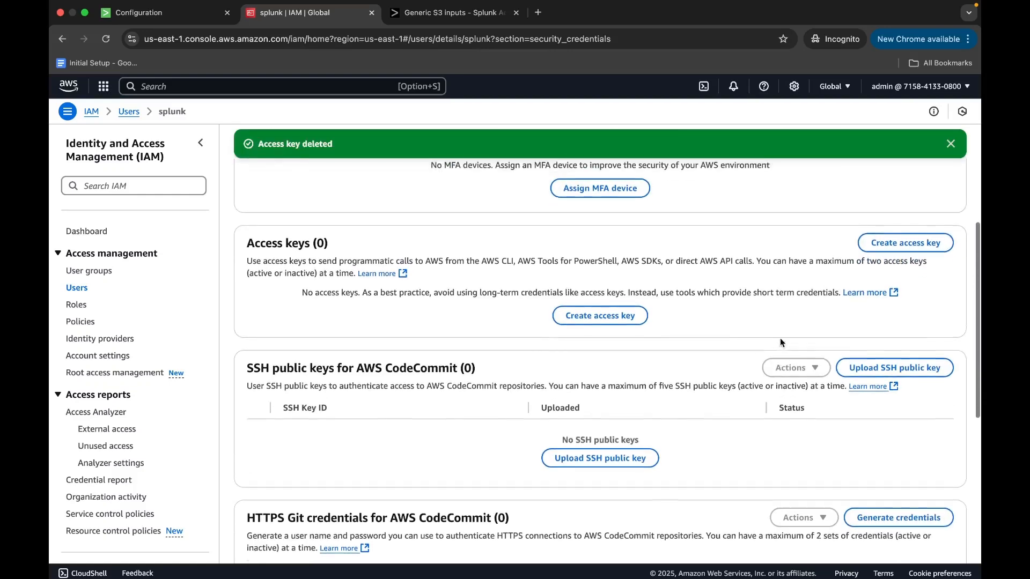
click(905, 252)
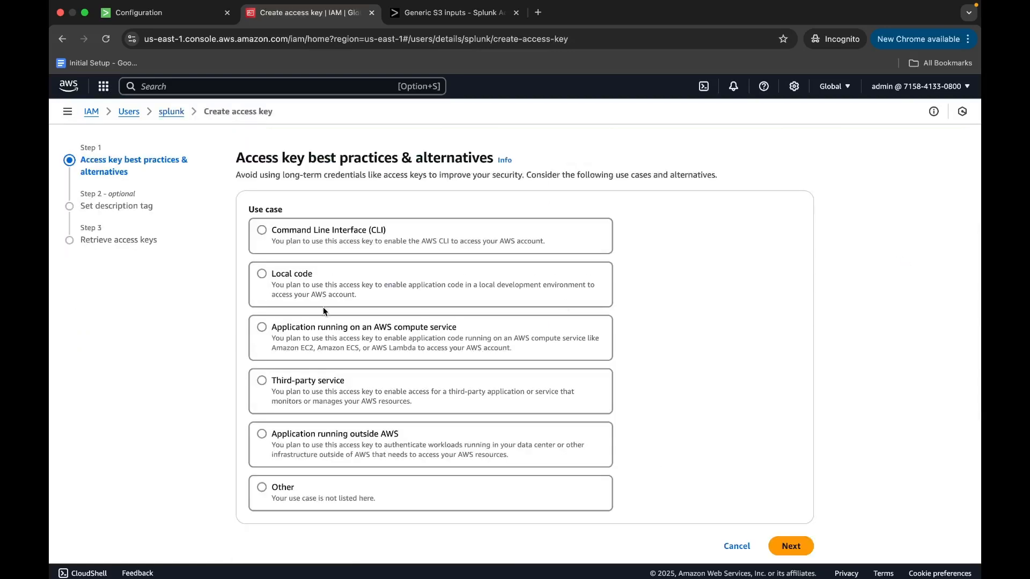
click(396, 494)
scroll(783, 510, down, 3)
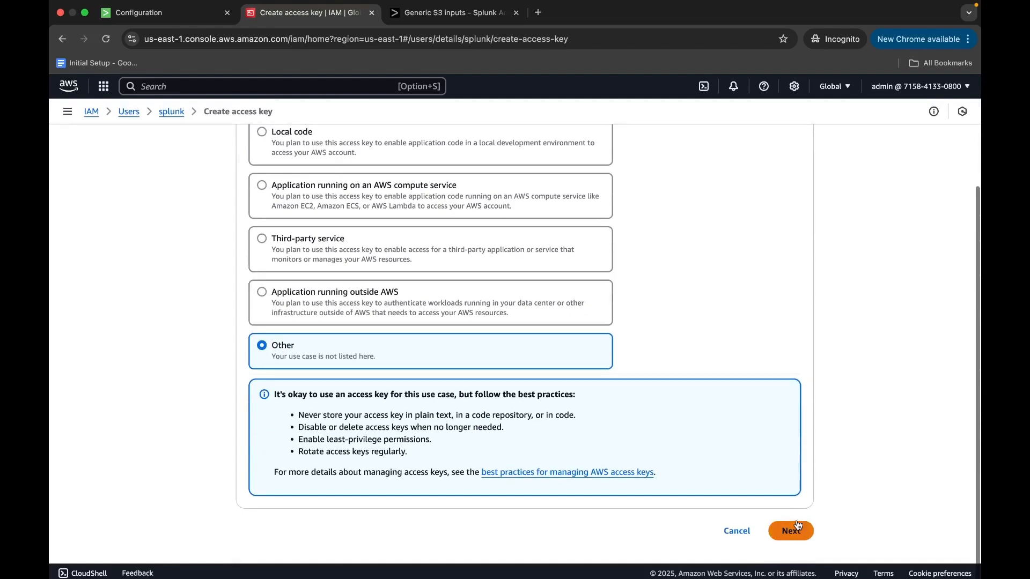
click(798, 527)
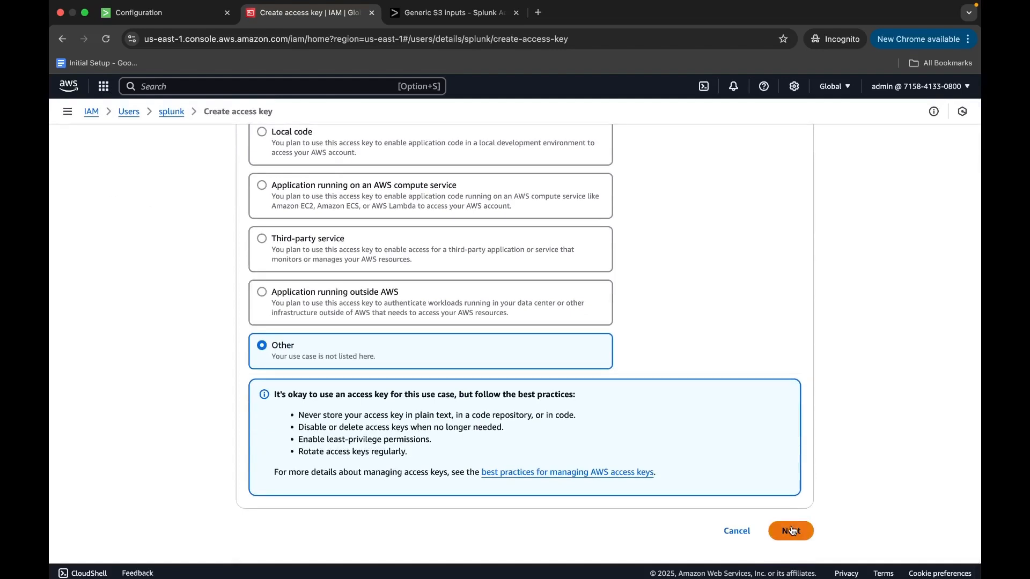
click(768, 300)
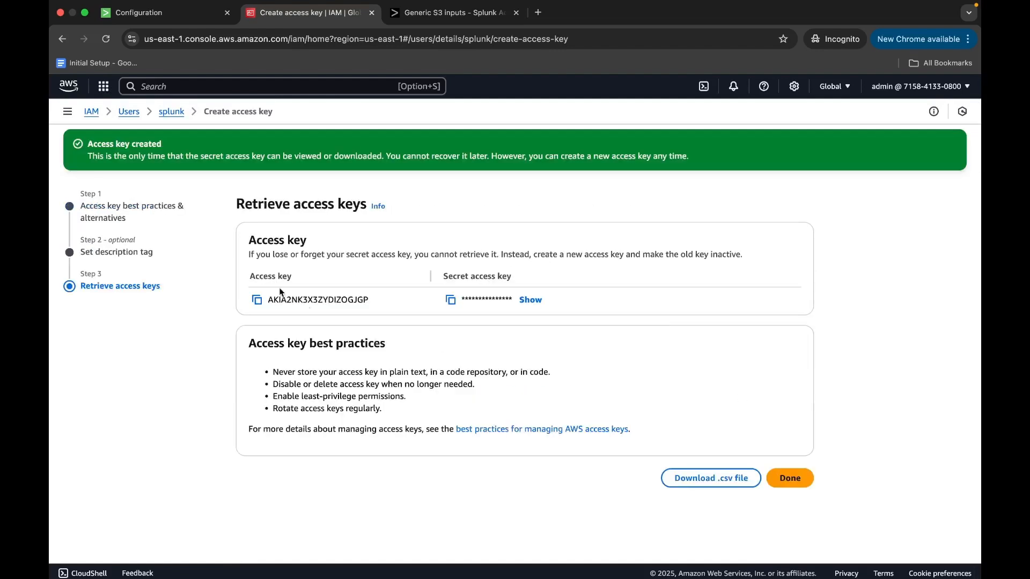
Copy the new access key ID and paste it as the Key ID of a new account in the Splunk Add-on for AWS.
click(257, 299)
click(192, 11)
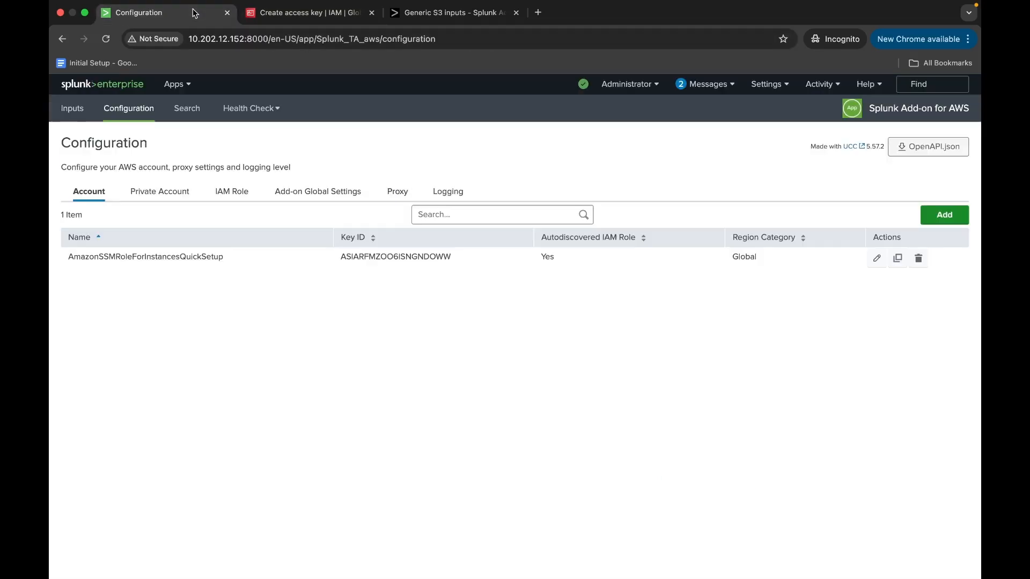
click(944, 215)
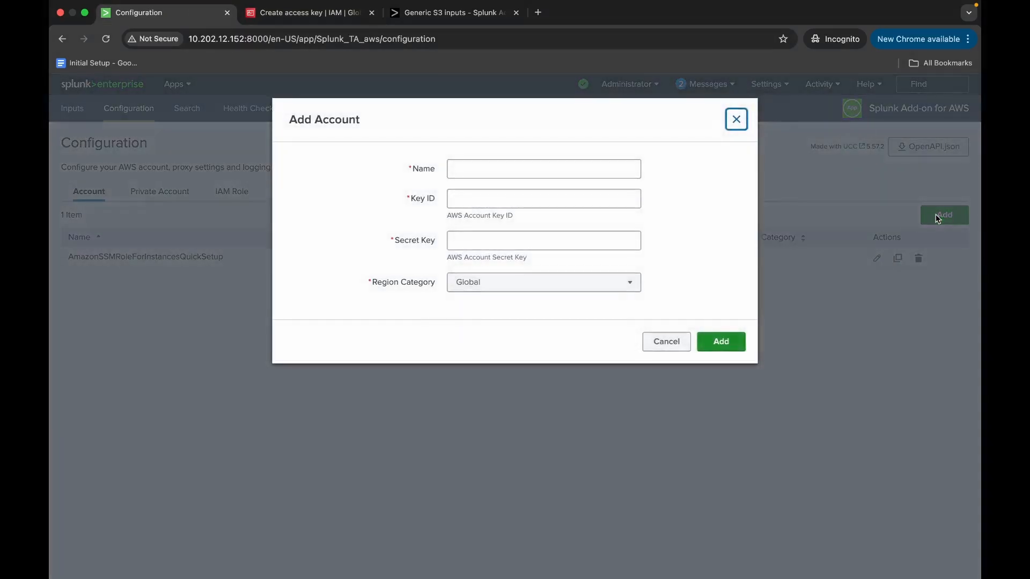
click(483, 199)
key(super+v)
Copy the secret access key from the AWS console and paste it as the new Splunk account's Secret Key.
click(272, 20)
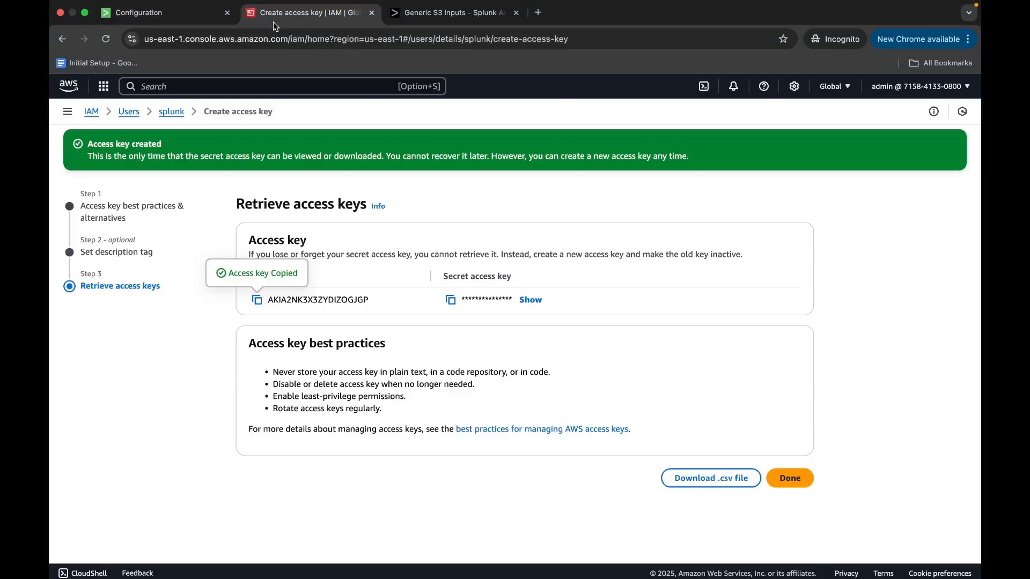
click(451, 300)
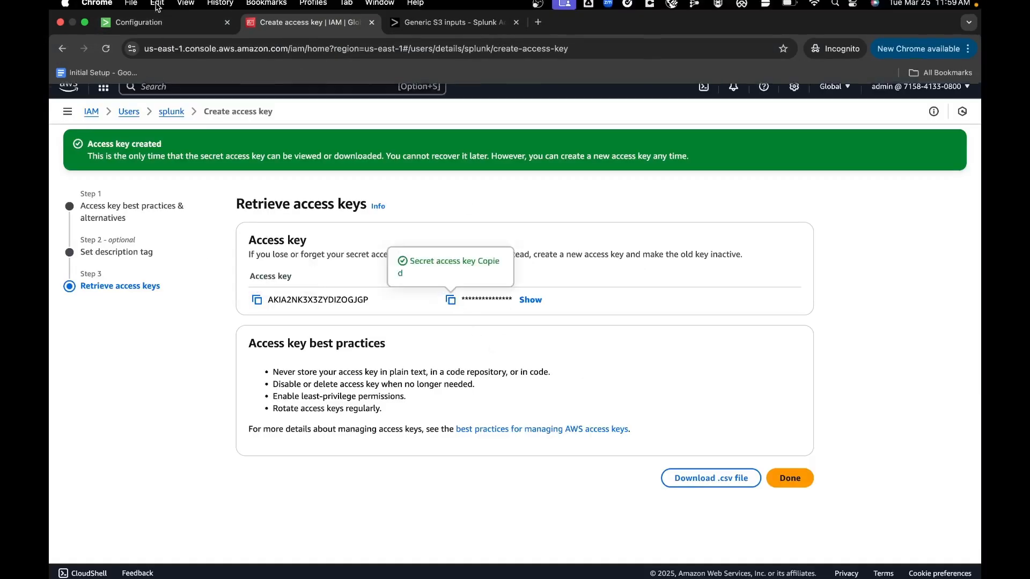
click(157, 26)
click(460, 241)
key(super+v)
Name the new AWS account account1 and add it with the Global region category.
click(469, 169)
text(account1)
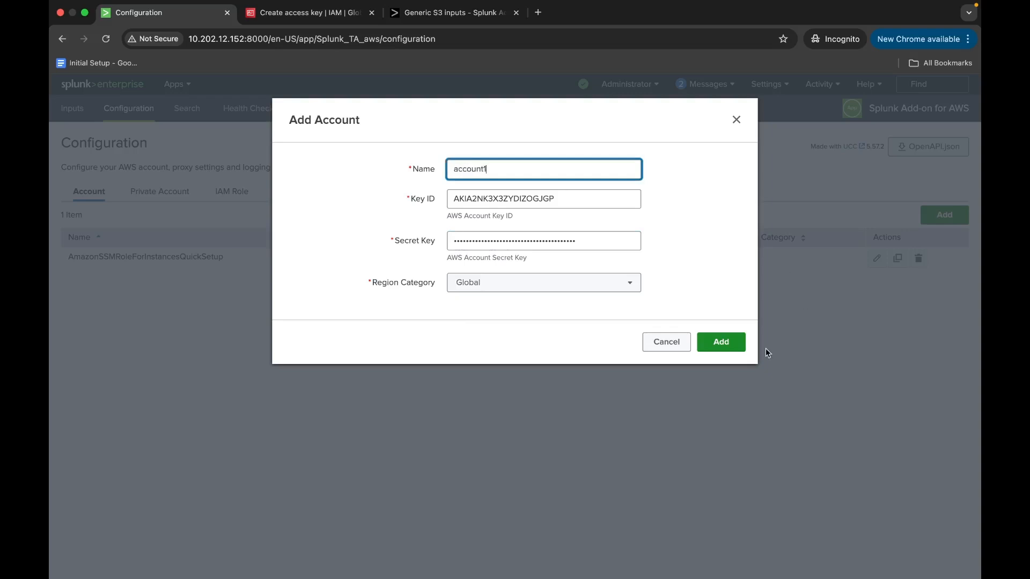
click(736, 343)
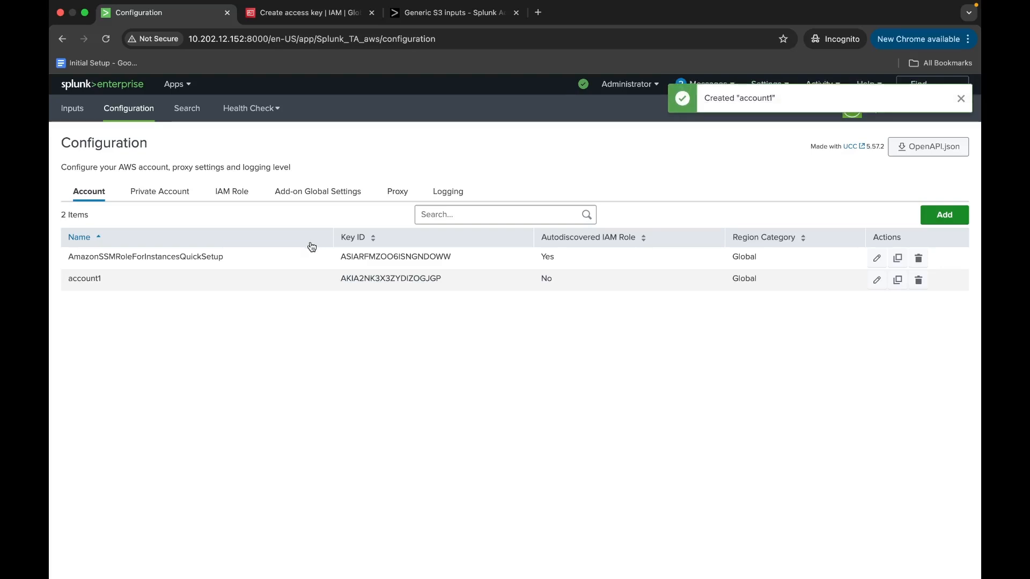
Start a new Generic S3 input from the Custom Data Type category.
click(83, 116)
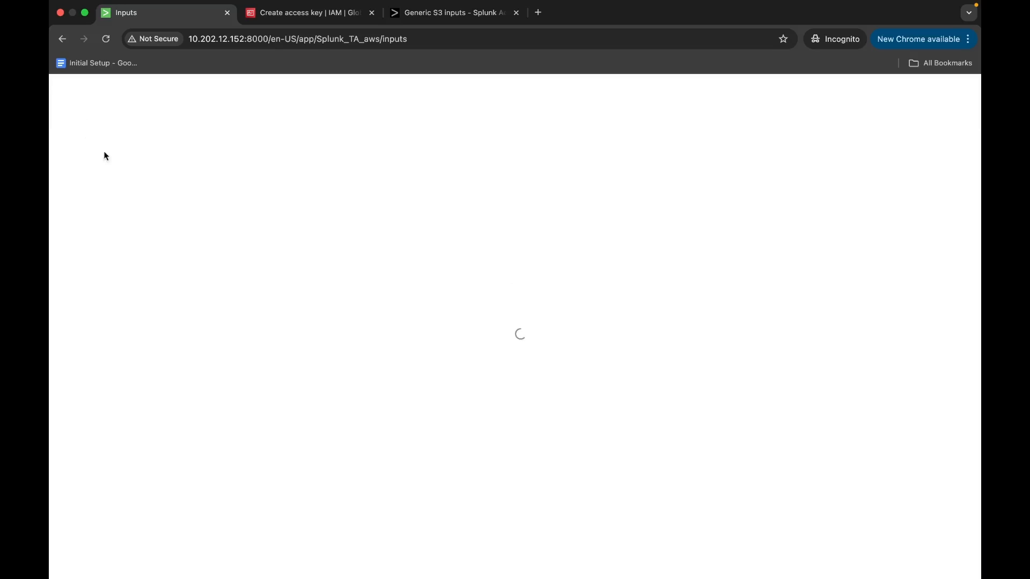
click(928, 149)
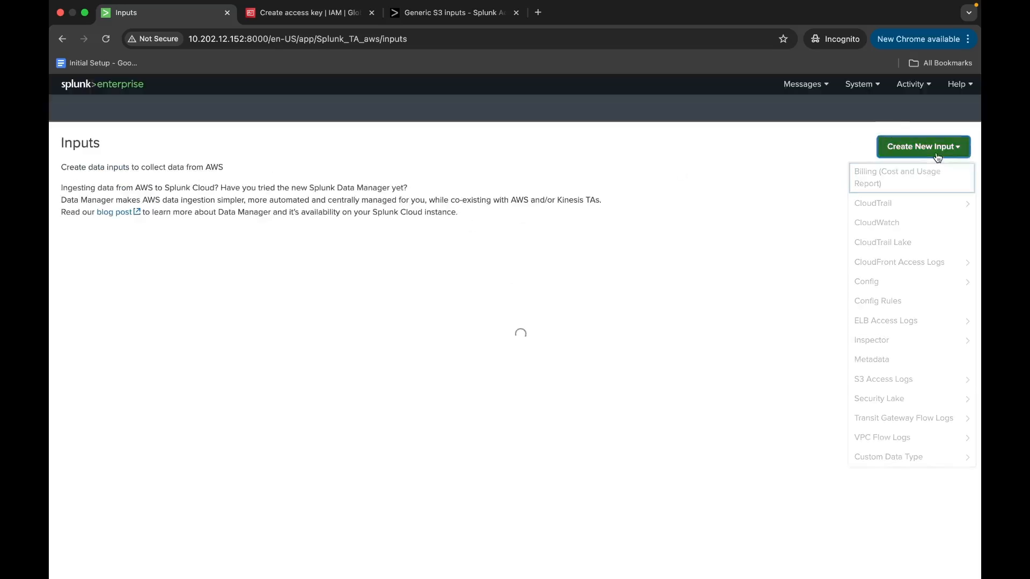
click(910, 456)
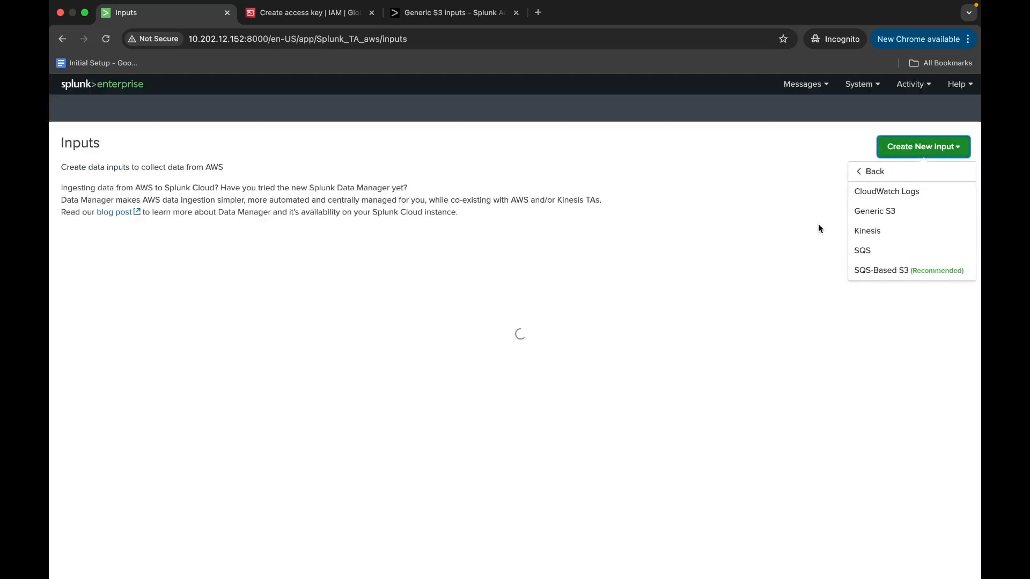
click(867, 211)
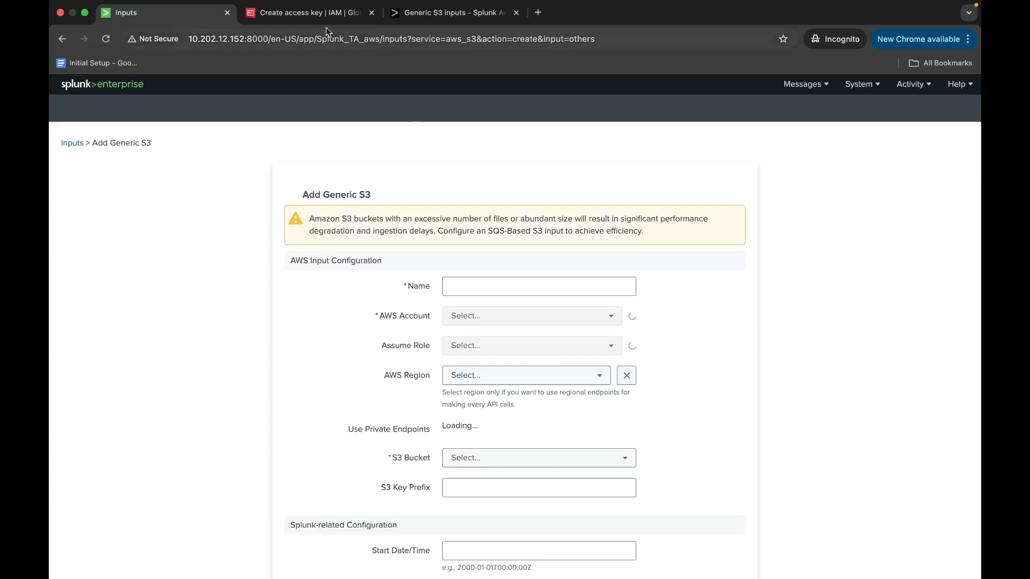
Finish the access key creation in the AWS console without downloading the key, and check the splunk user's permissions policies.
key(ctrl+Tab)
click(791, 485)
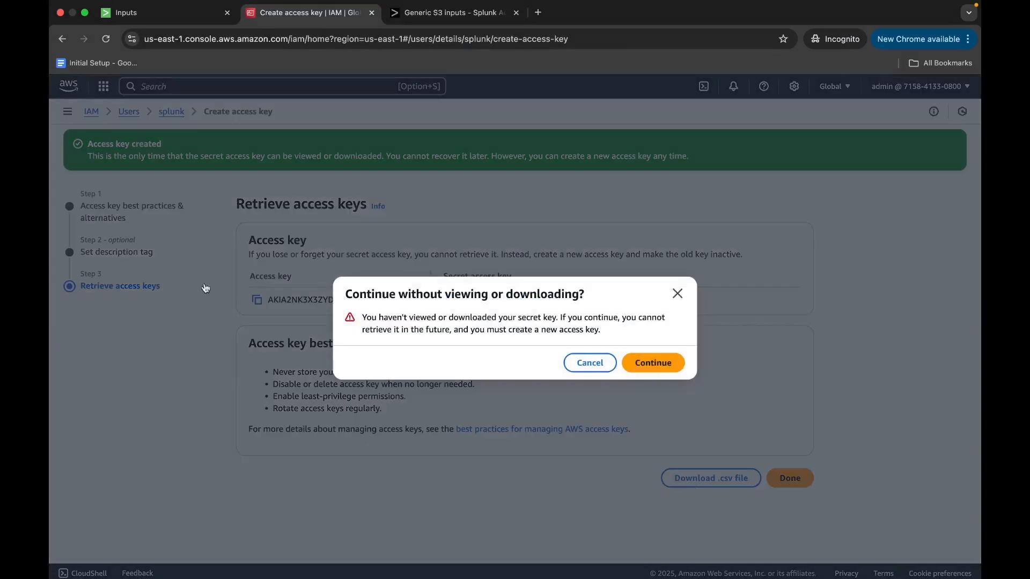
click(653, 362)
click(273, 255)
scroll(329, 413, down, 1)
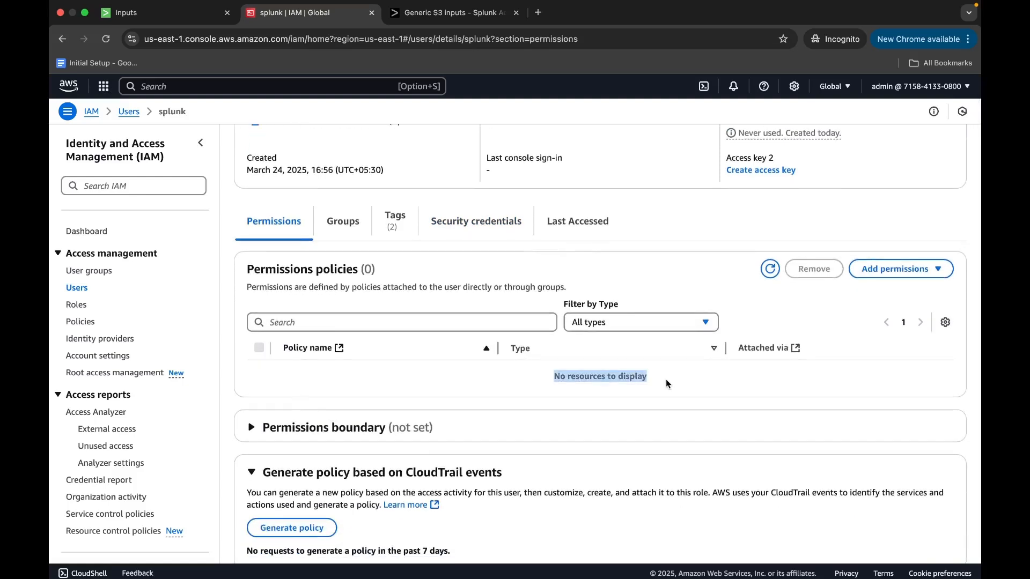
Return to the Splunk Generic S3 form, name the input input1 and select account1 as its AWS account.
click(161, 12)
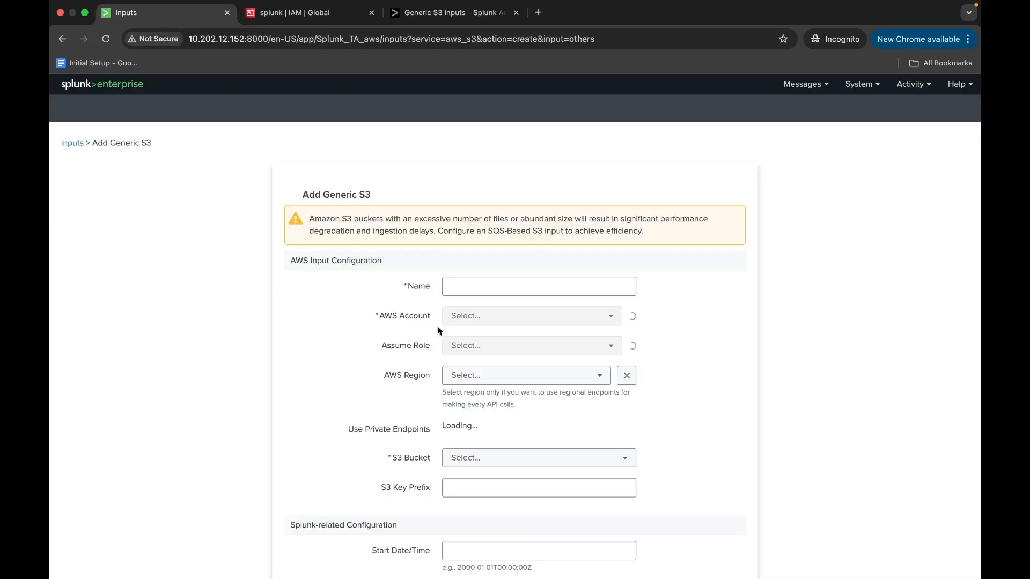
scroll(472, 318, down, 2)
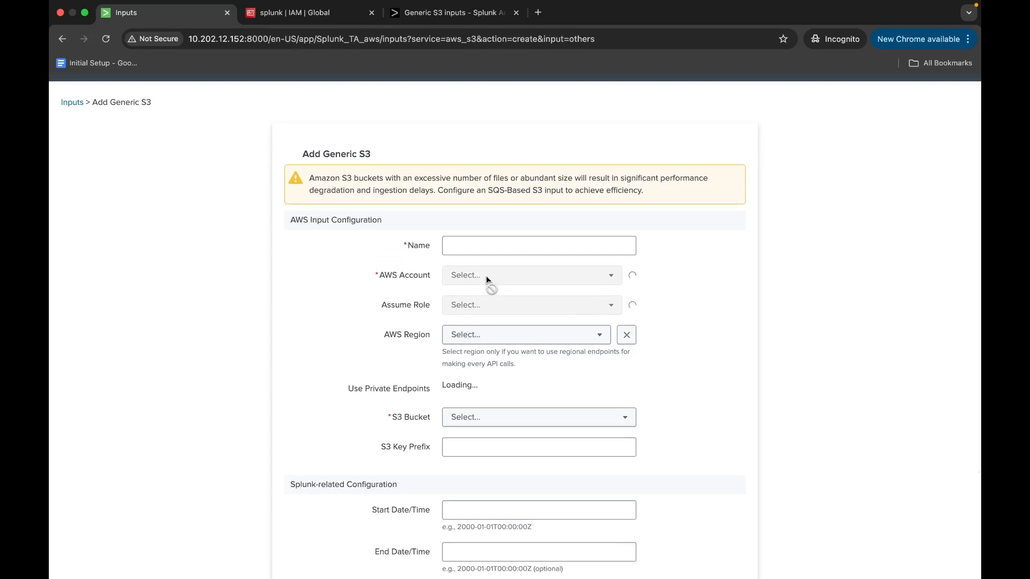
click(487, 245)
text(input1)
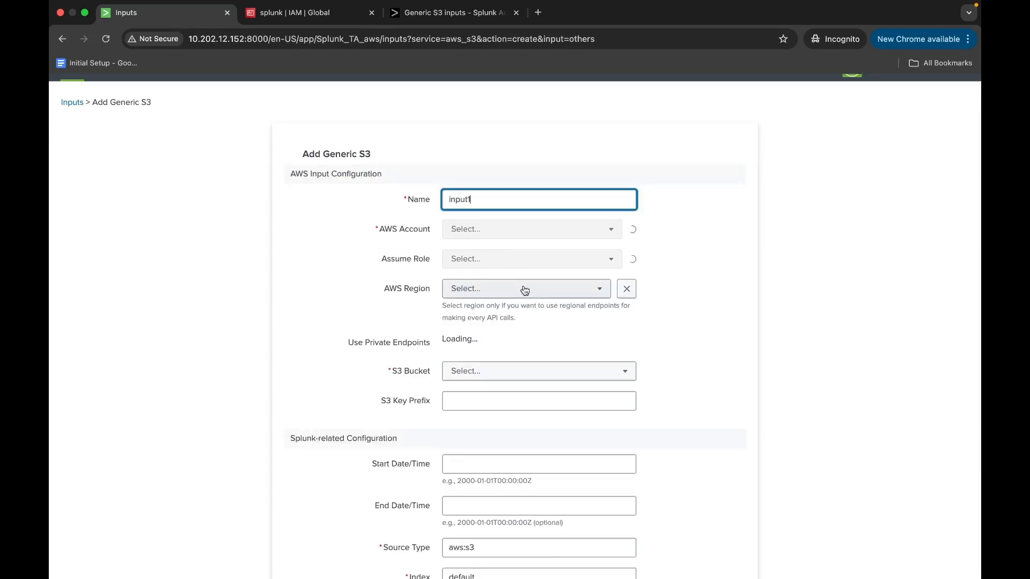
click(501, 215)
click(502, 268)
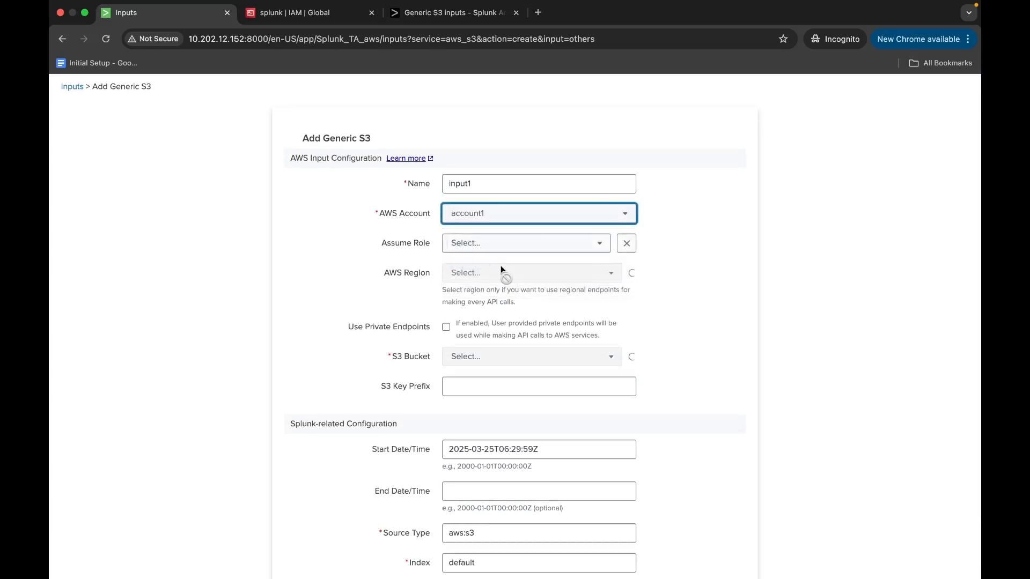
Check the S3 Bucket field of the Generic S3 form and read the error notification about listing buckets.
scroll(491, 278, up, 2)
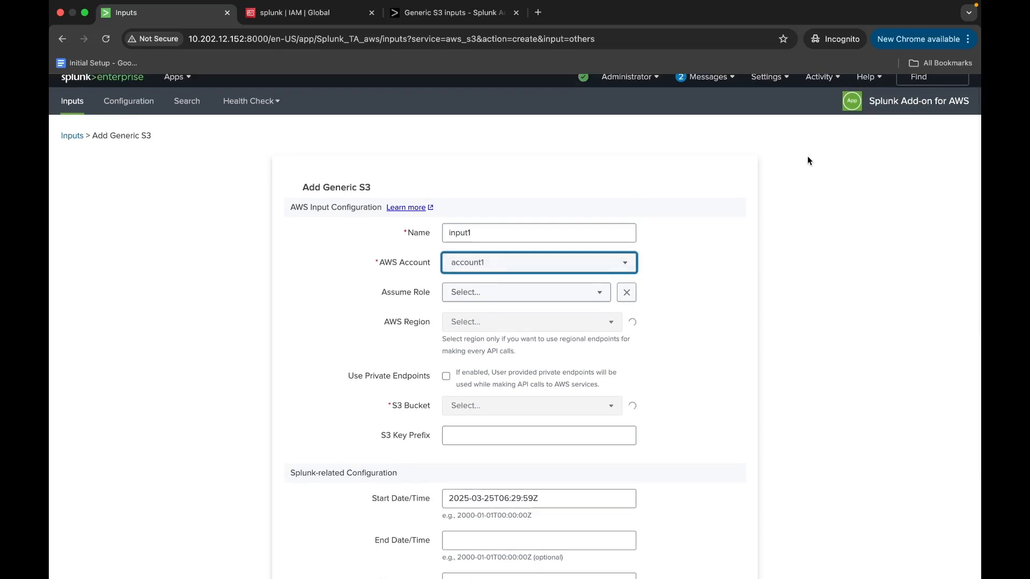
scroll(809, 161, up, 1)
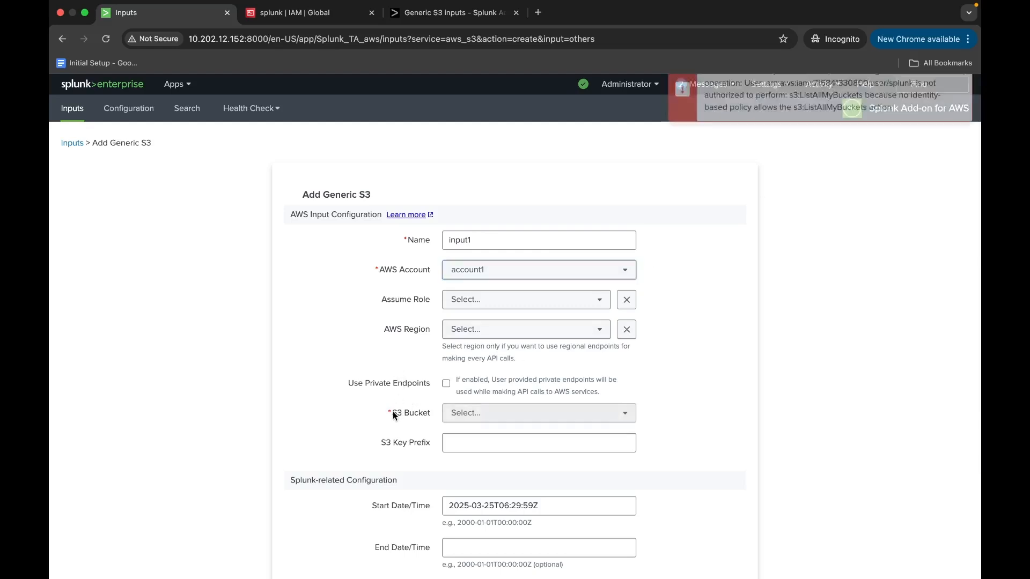
drag(392, 410, 433, 414)
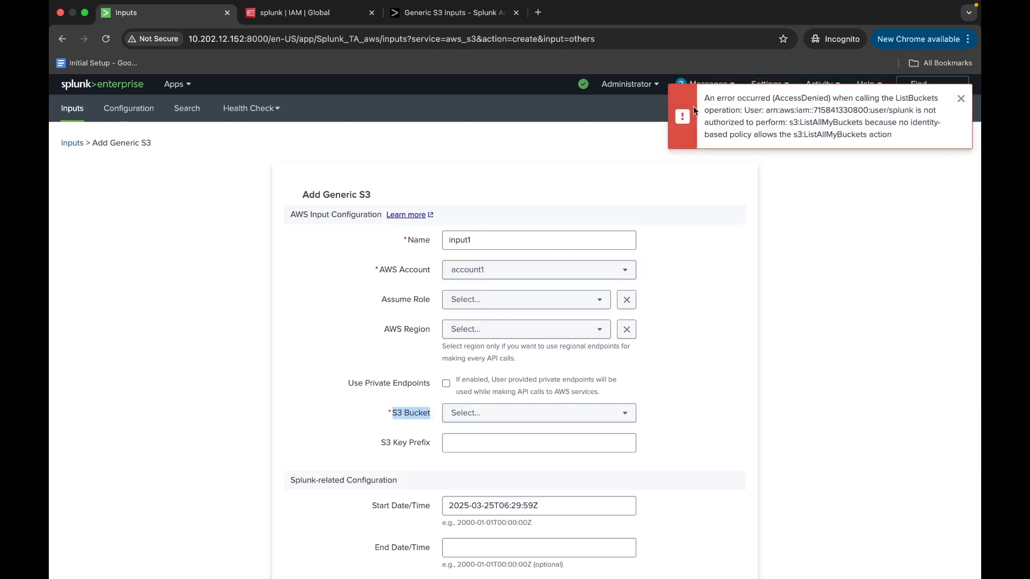
drag(706, 97, 898, 146)
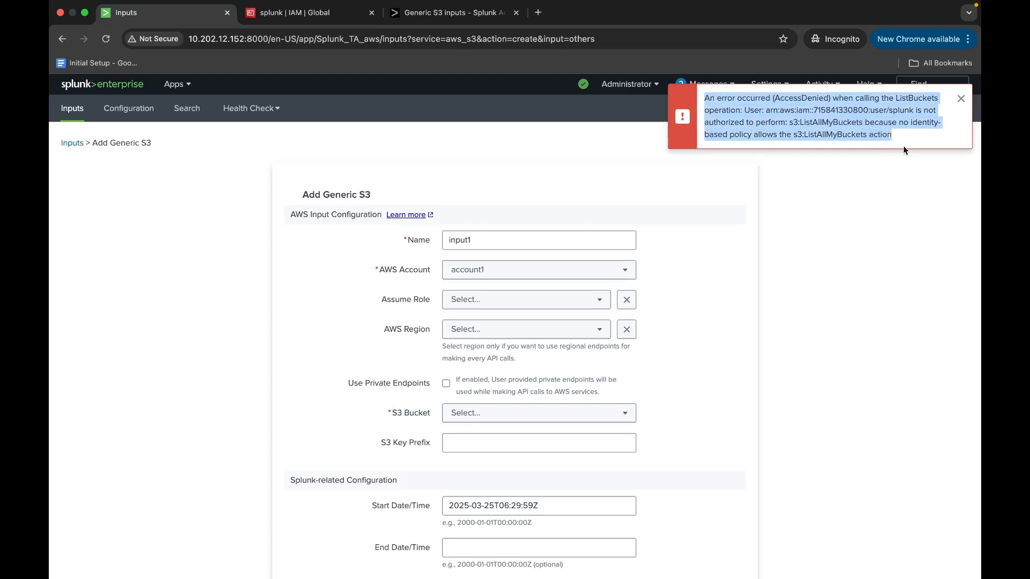
click(674, 380)
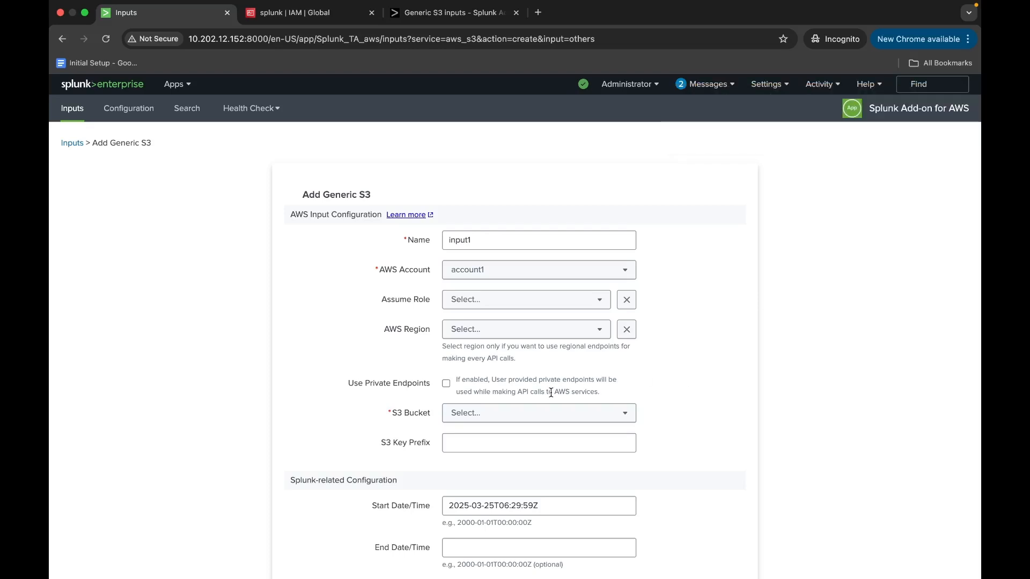
Switch to the Generic S3 inputs documentation and copy the entire sample inline policy for S3 input permissions.
click(433, 20)
scroll(420, 247, up, 10)
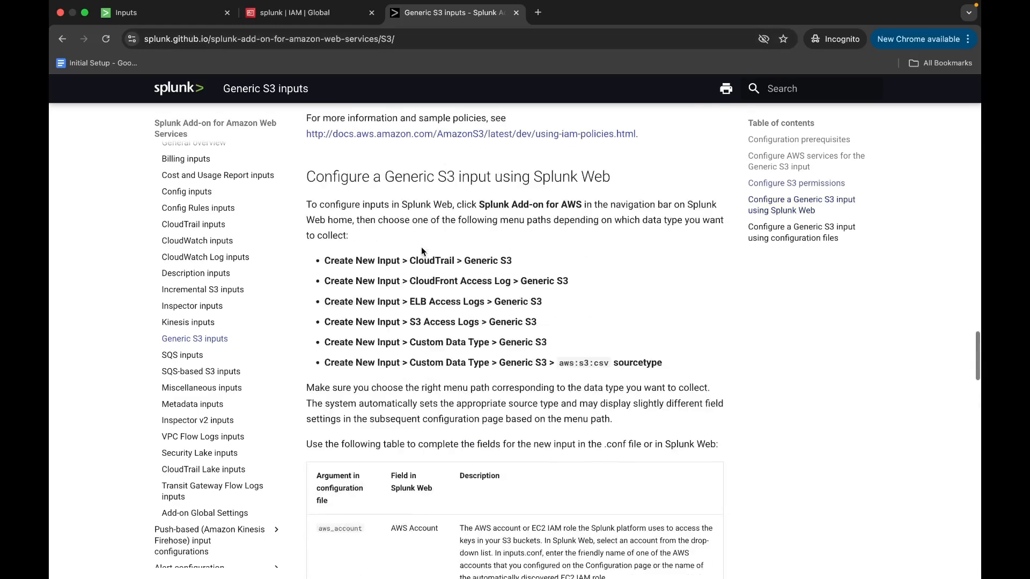
scroll(421, 251, up, 5)
scroll(422, 251, down, 1)
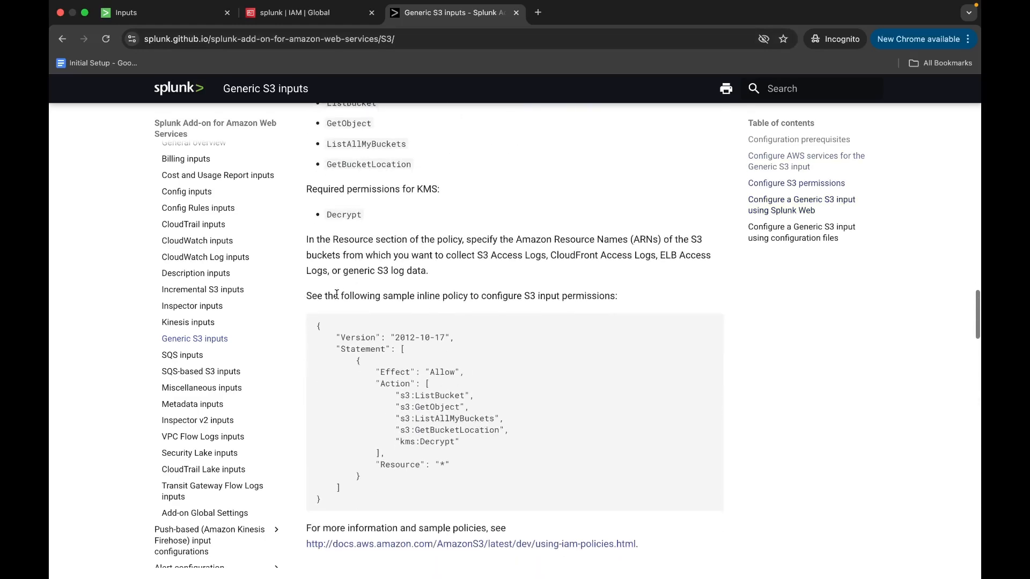
drag(319, 321, 404, 500)
key(super+c)
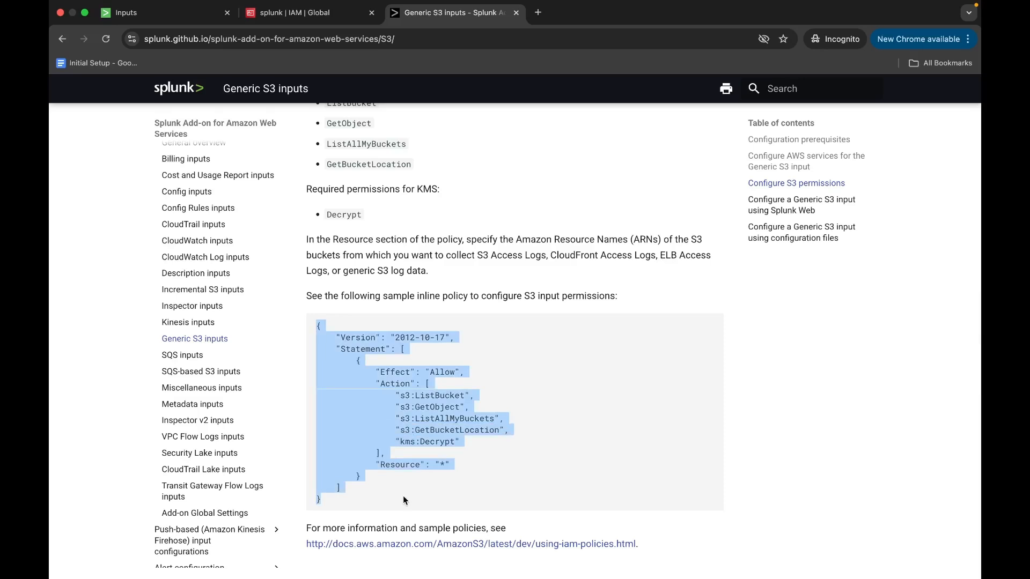
Switch to the AWS console and start creating a new IAM policy in the JSON editor.
click(278, 13)
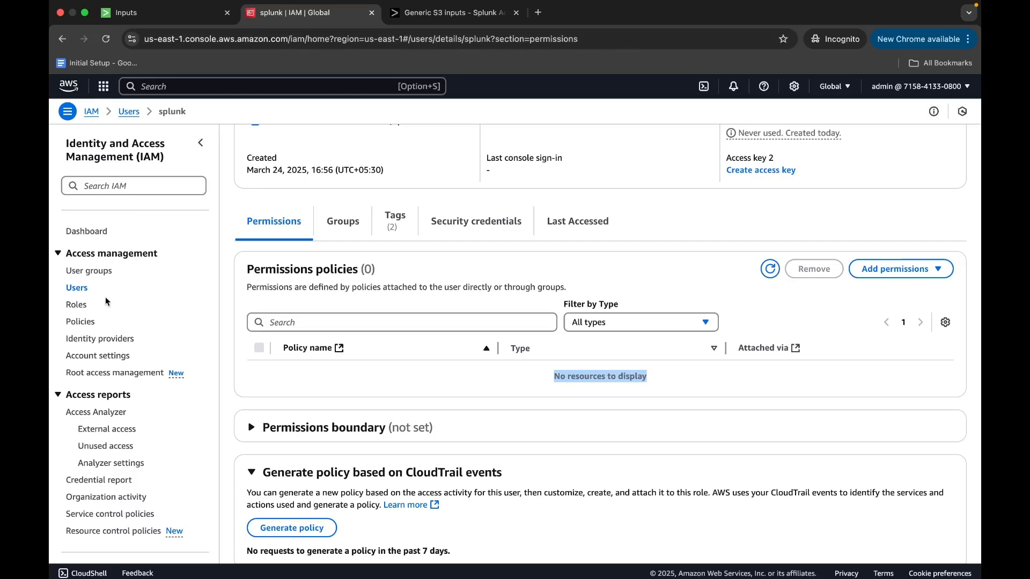
click(87, 322)
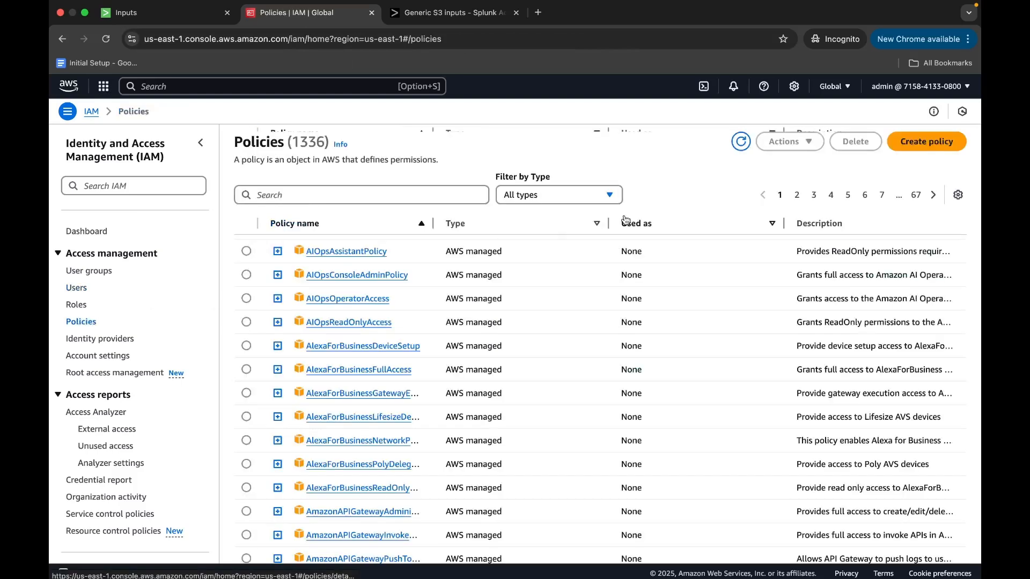
click(943, 146)
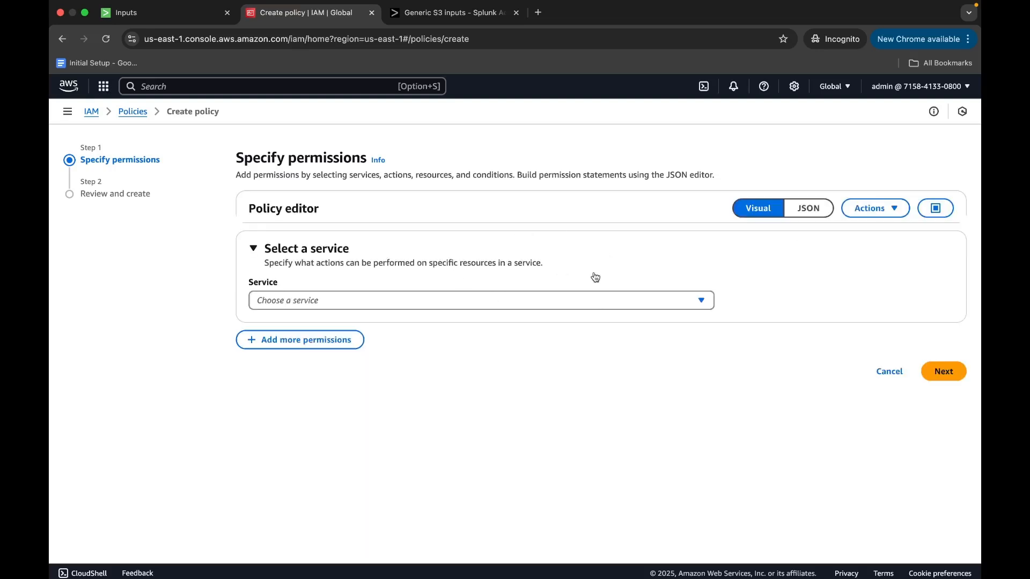
click(810, 210)
click(810, 212)
Replace the default policy JSON with the copied sample policy and continue to the review stage.
key(super+a)
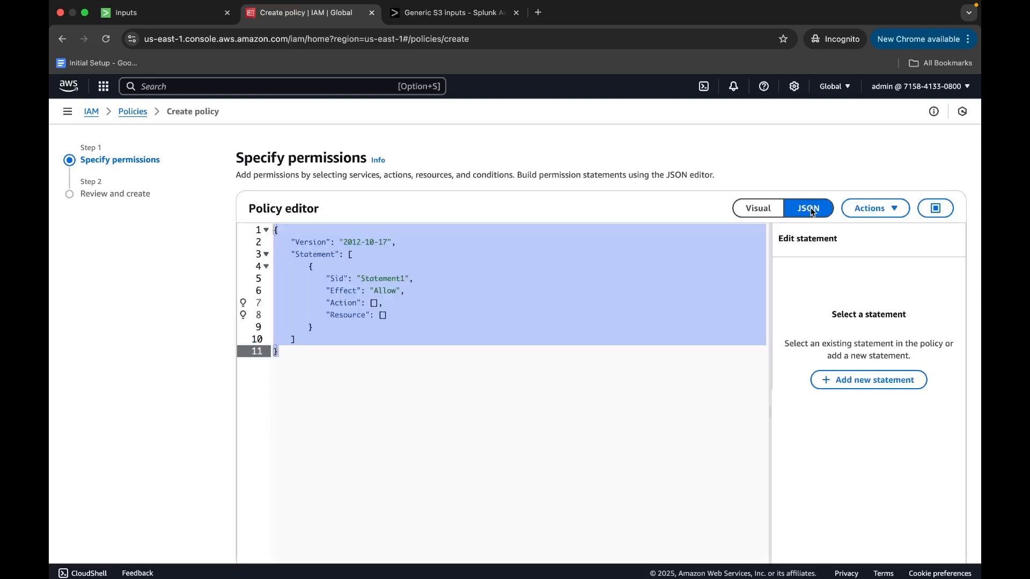
click(466, 349)
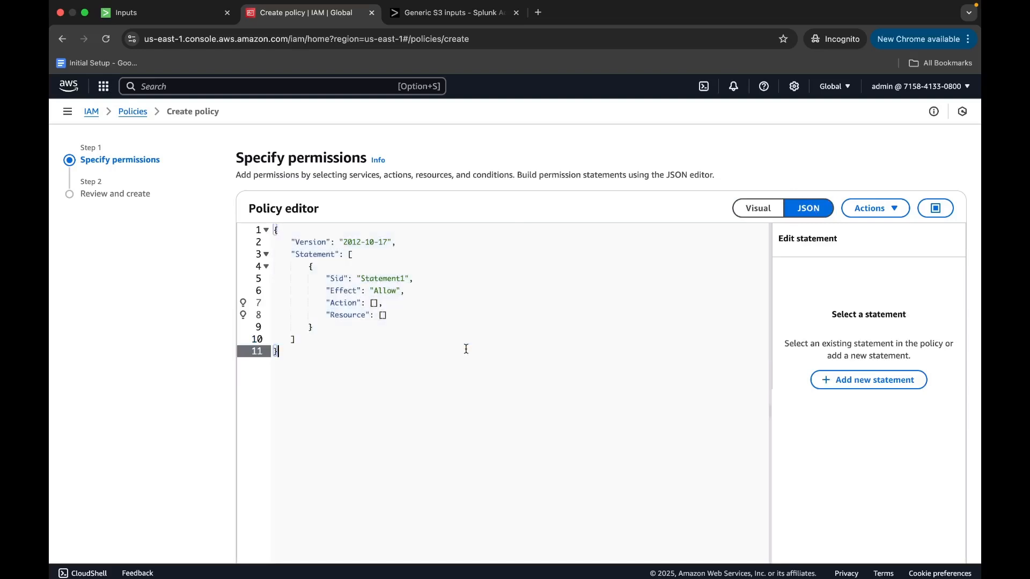
drag(306, 362, 234, 232)
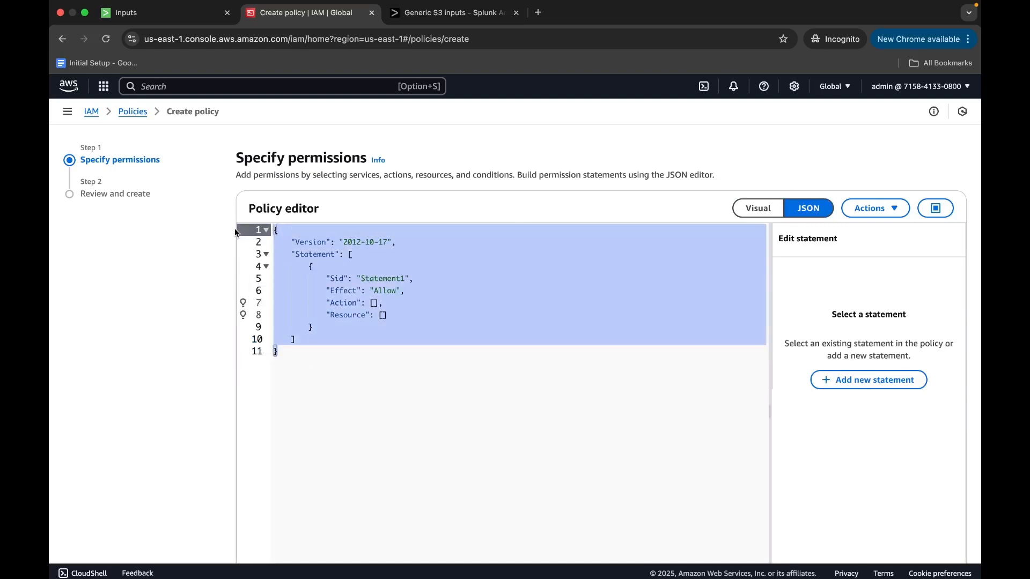
key(super+v)
scroll(591, 280, down, 5)
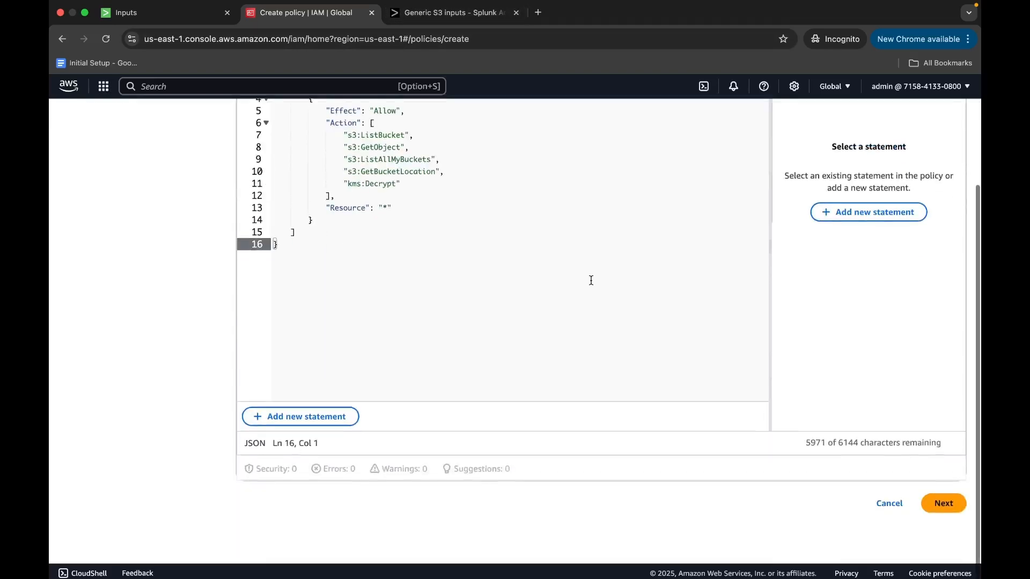
click(943, 530)
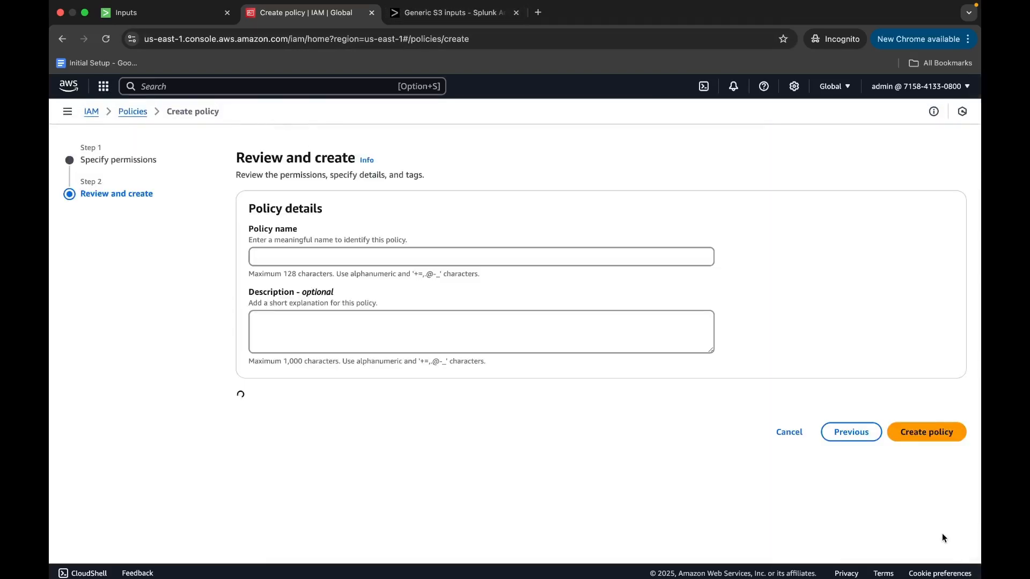
Name the policy genric-s3-input and create it.
click(380, 259)
text(genric-s3-input)
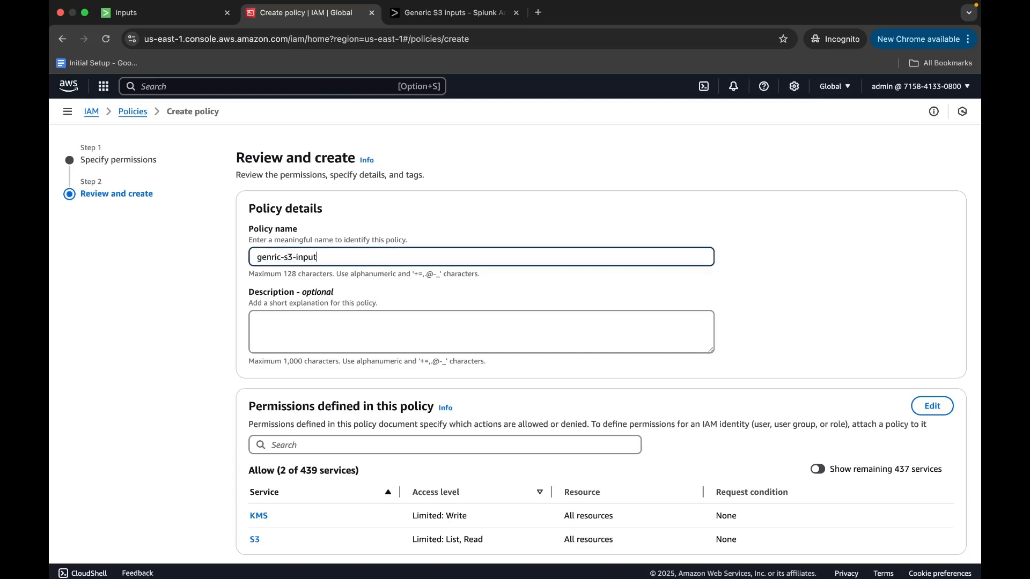
scroll(397, 268, down, 5)
click(917, 531)
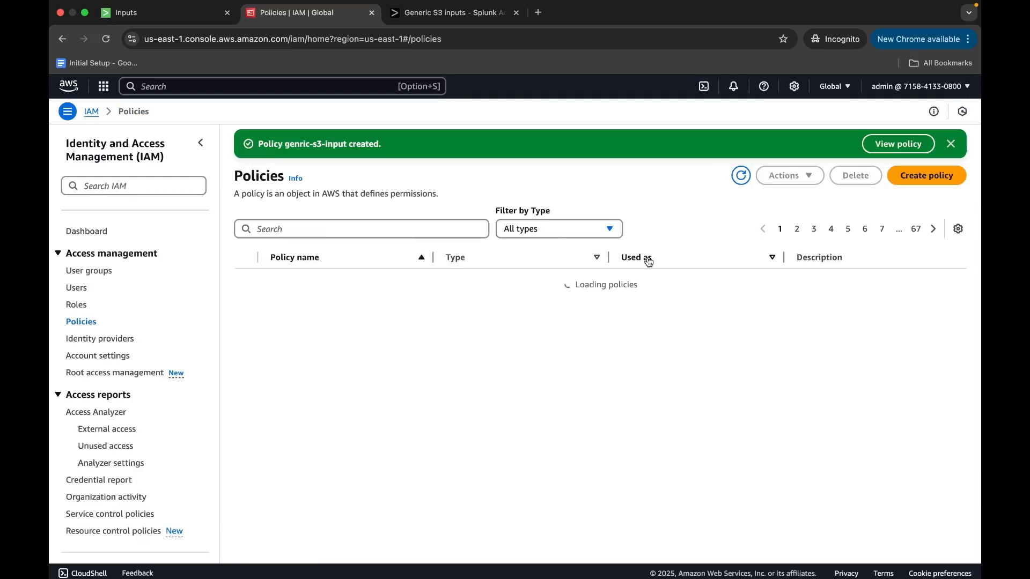
Start adding permissions to the splunk IAM user by attaching policies directly.
click(68, 291)
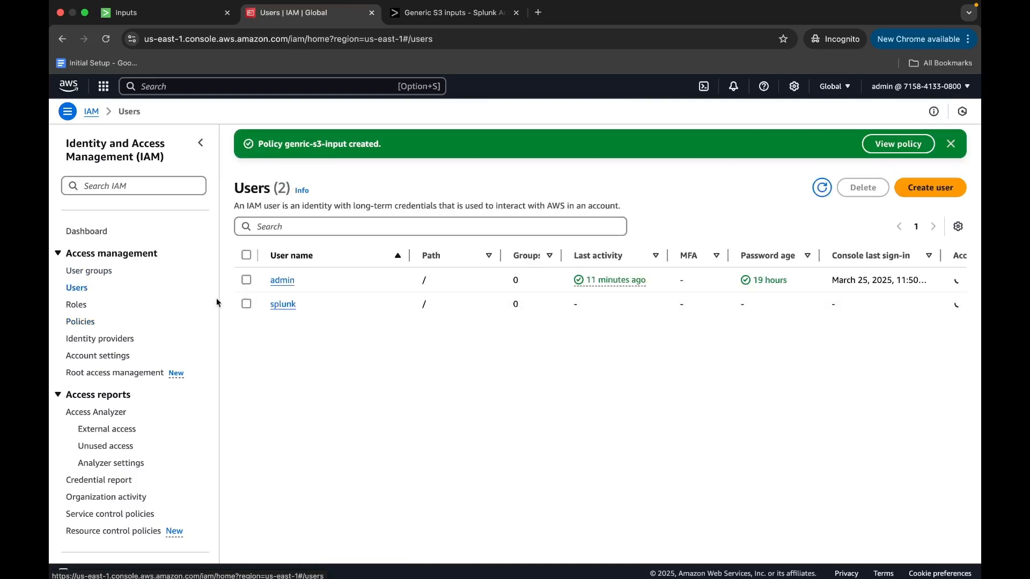
click(275, 305)
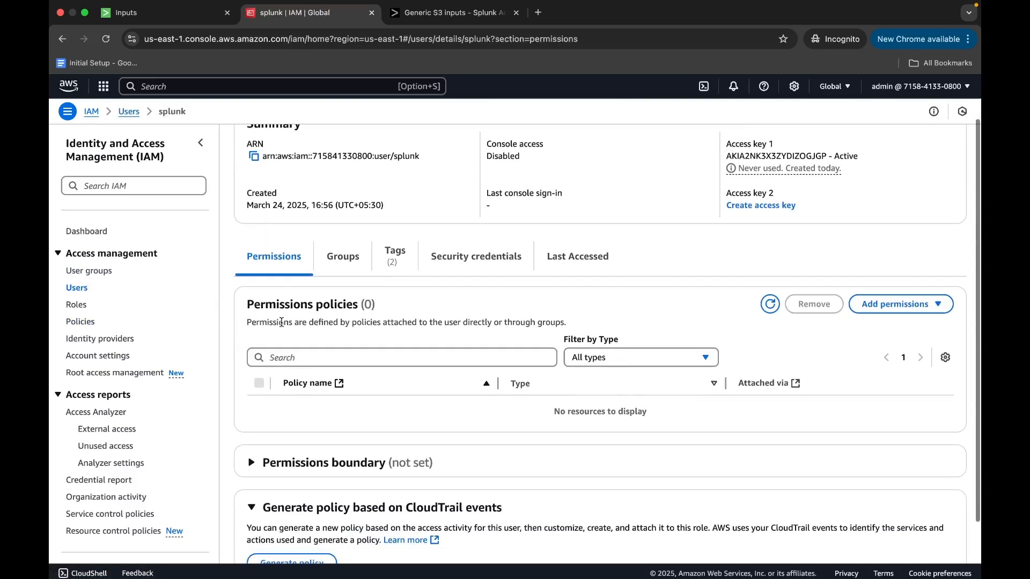
click(879, 304)
click(876, 330)
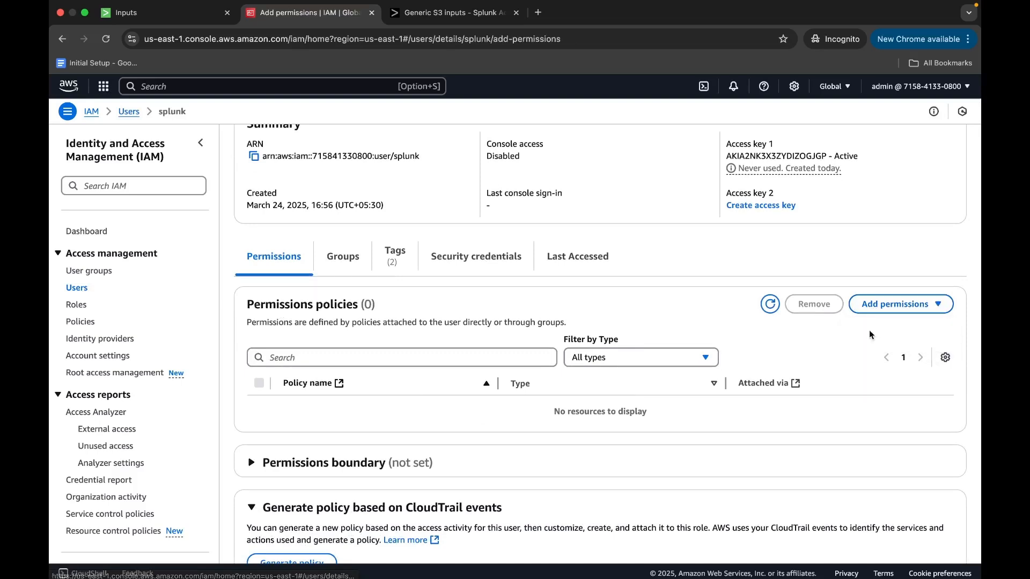
click(800, 224)
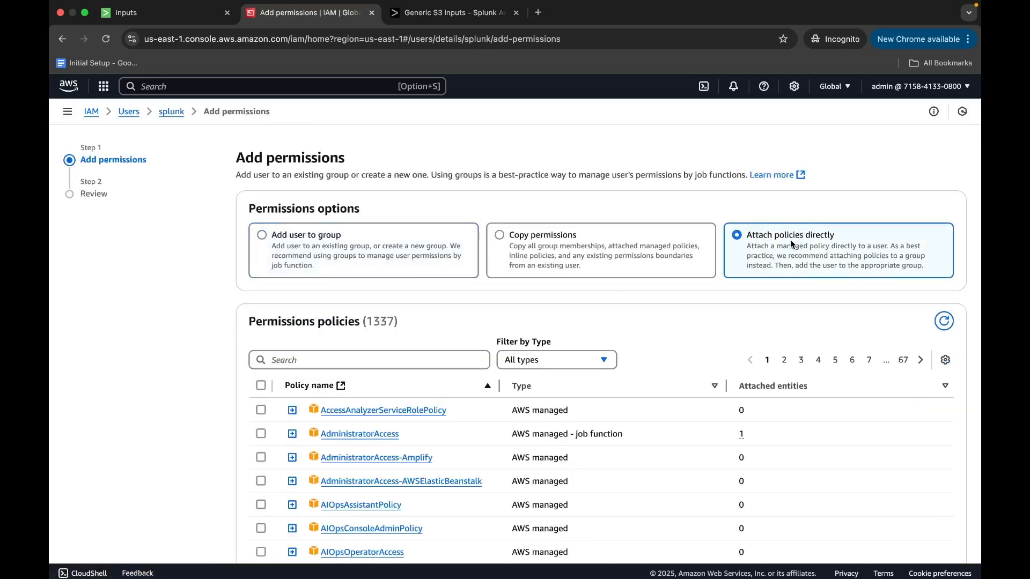
Find the genric-s3-input policy by searching for "genr" and attach it to the splunk user.
click(277, 365)
text(genr)
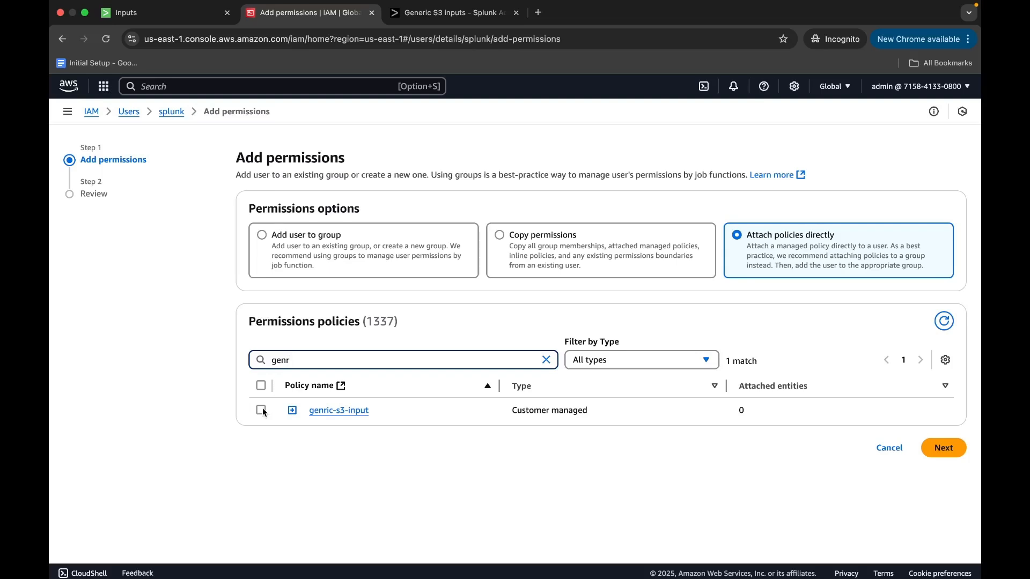
click(262, 411)
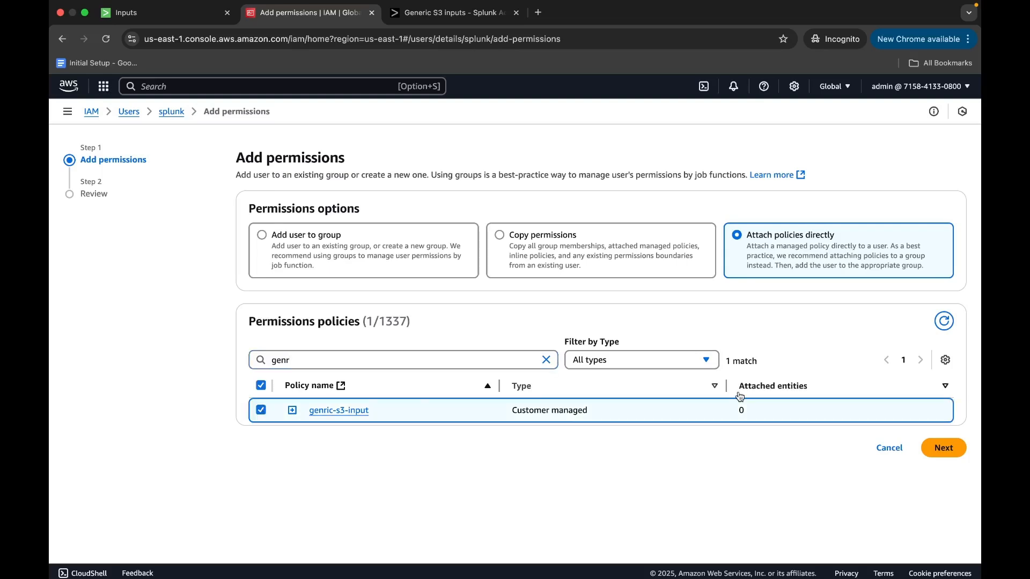
click(940, 448)
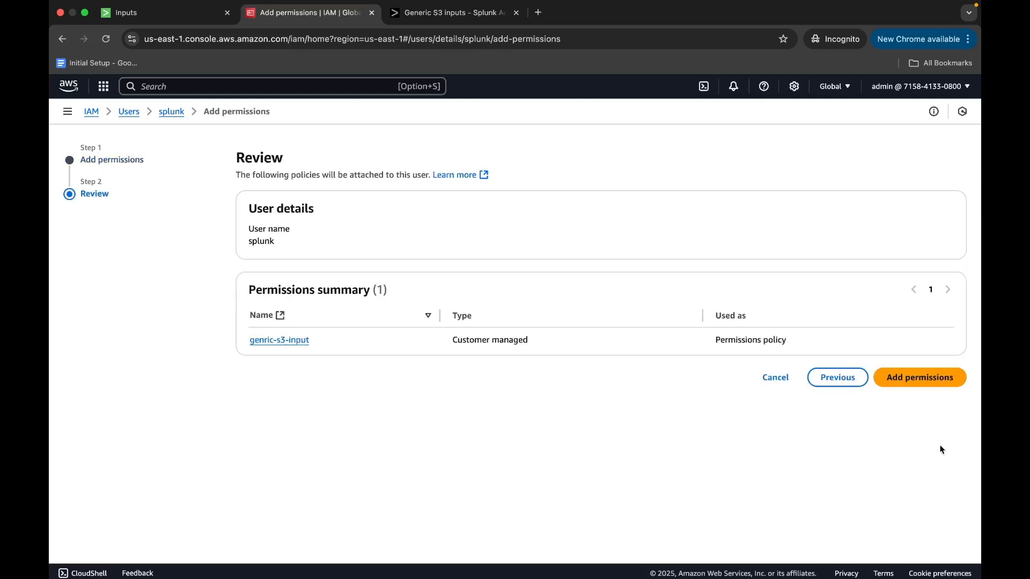
click(910, 377)
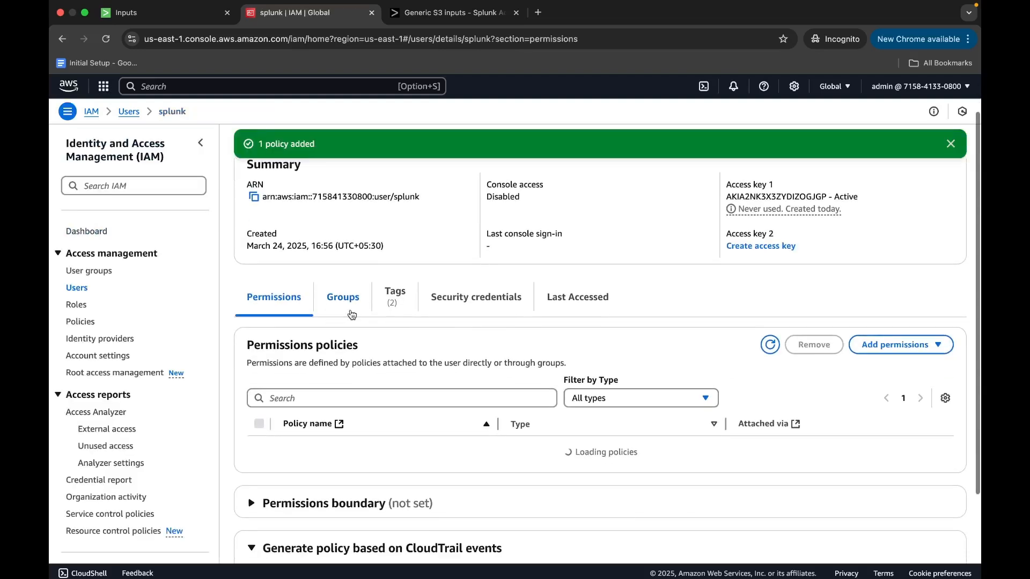
Return to the Splunk Generic S3 form and reload the bucket list by switching the AWS account to AmazonSSMRoleForInstancesQuickSetup and back to account1.
click(153, 12)
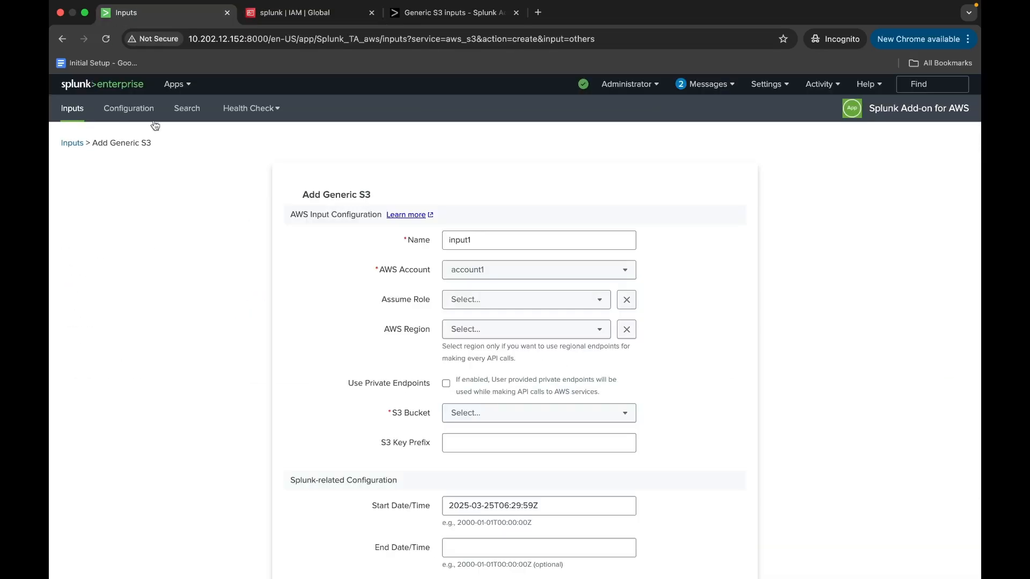
click(479, 275)
click(458, 339)
click(483, 278)
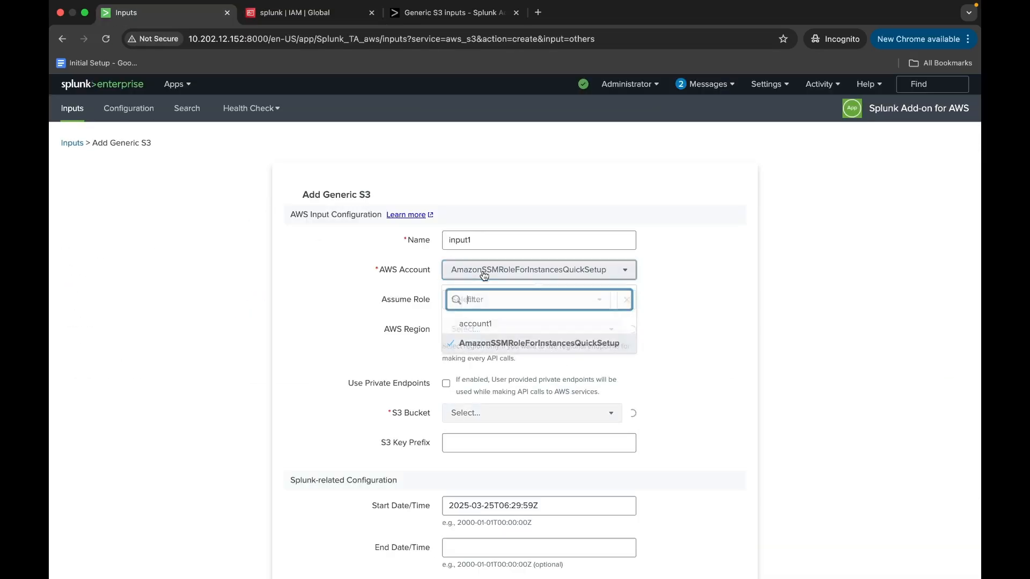
click(485, 323)
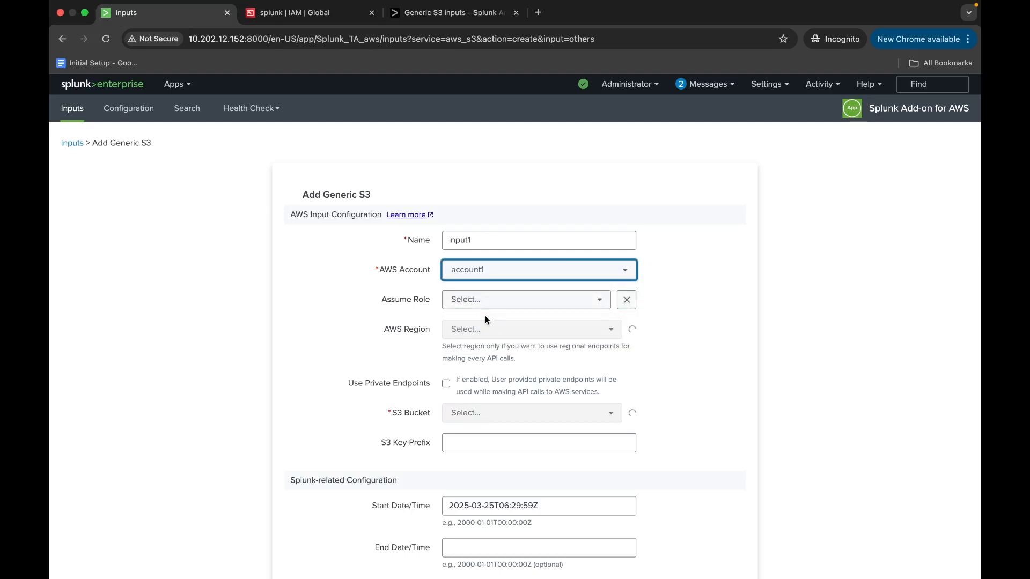
scroll(485, 317, down, 1)
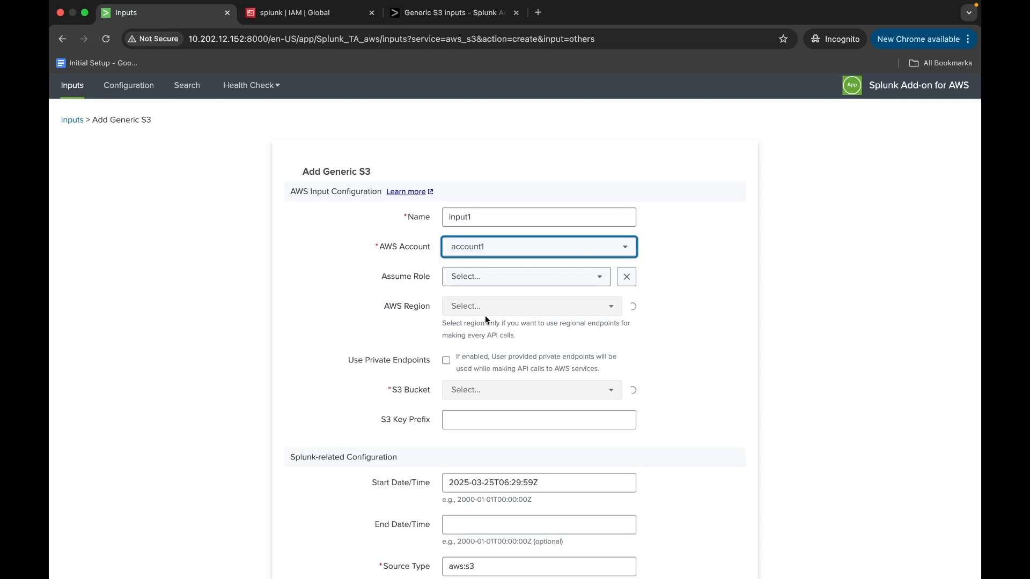
scroll(486, 320, down, 1)
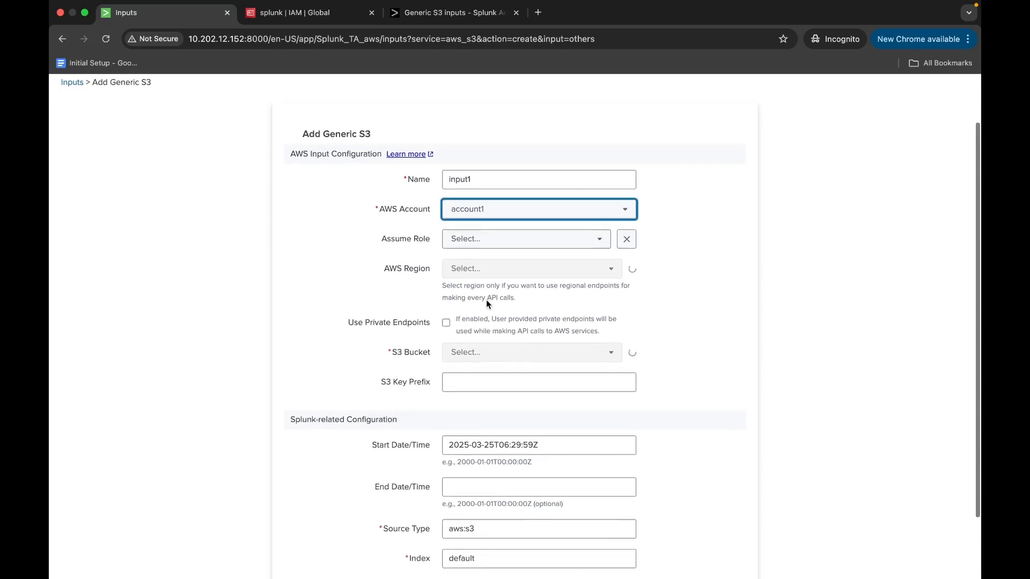
scroll(486, 300, down, 1)
scroll(487, 304, down, 1)
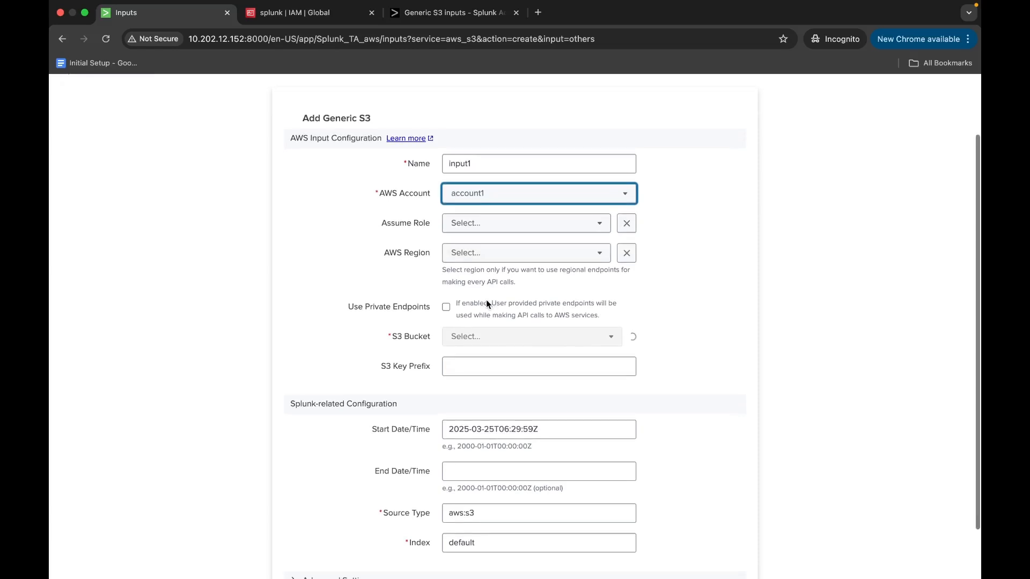
Set the AWS Region of the Generic S3 input to US East (N. Virginia).
click(514, 252)
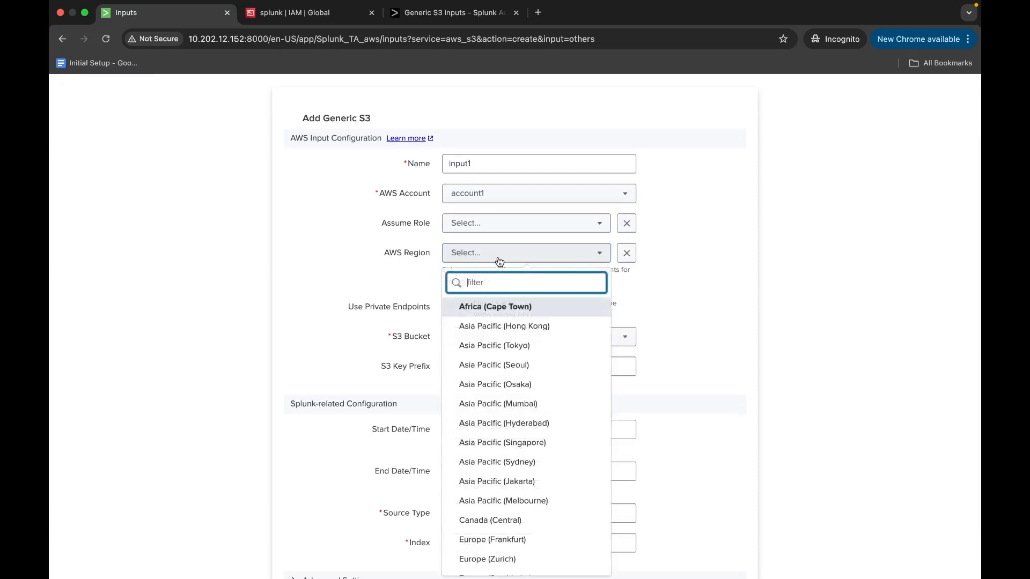
scroll(532, 479, down, 1)
scroll(532, 479, down, 1)
text(ng)
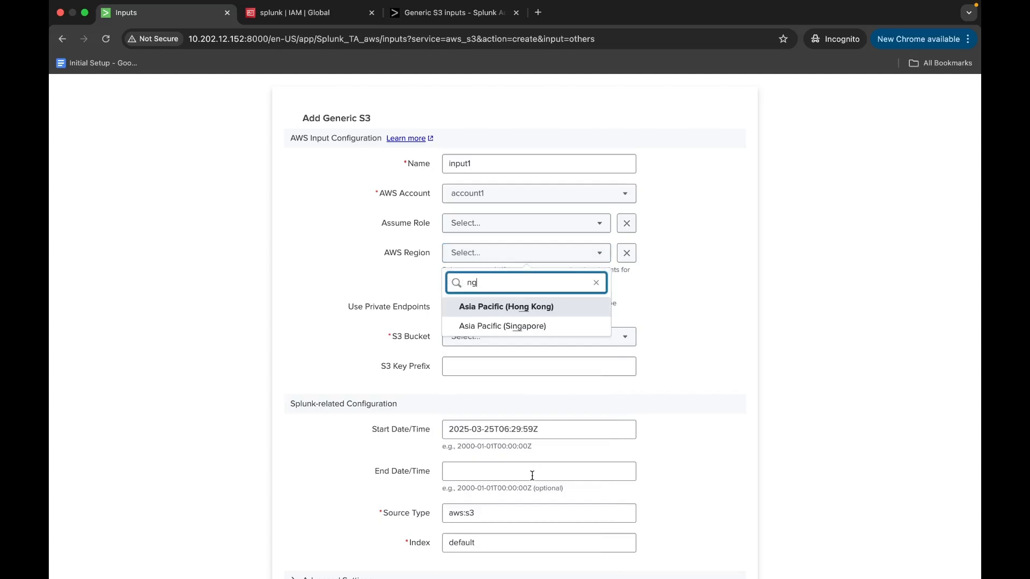
key(BackSpace)
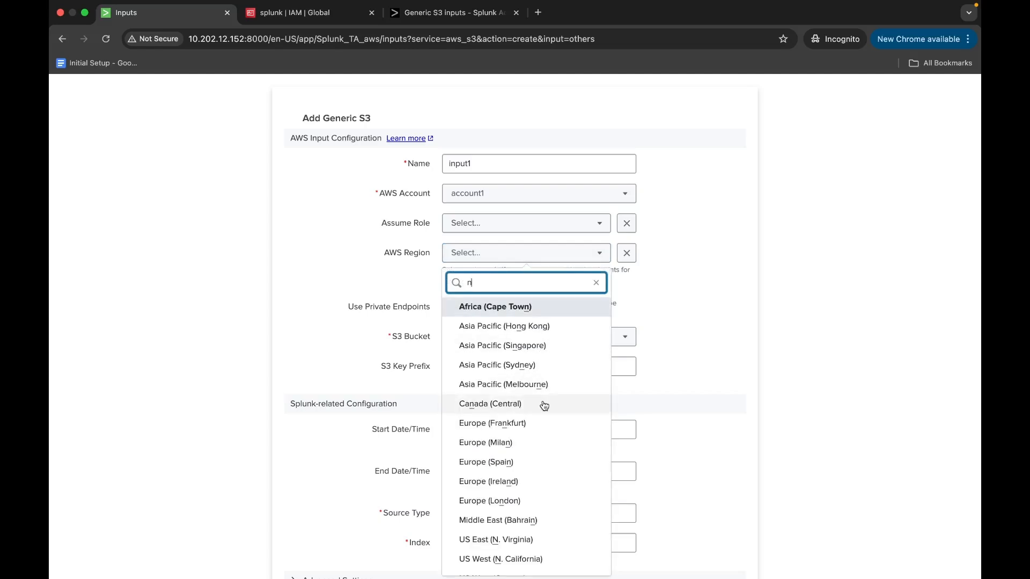
scroll(543, 406, down, 1)
click(540, 525)
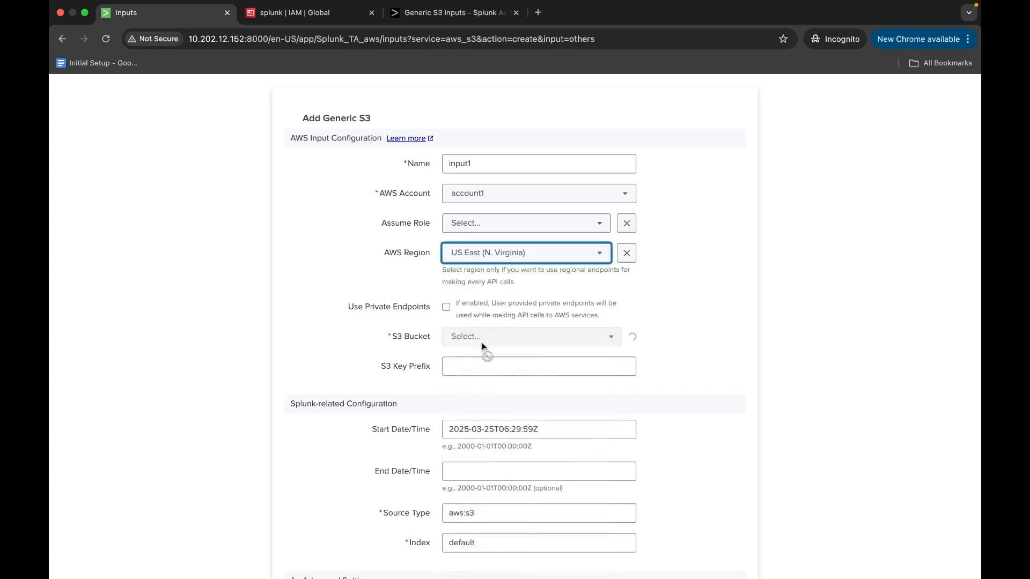
Switch to the AWS console, find the S3 service and check which region genric-s3-bucket is in.
click(300, 16)
click(302, 85)
text(s3)
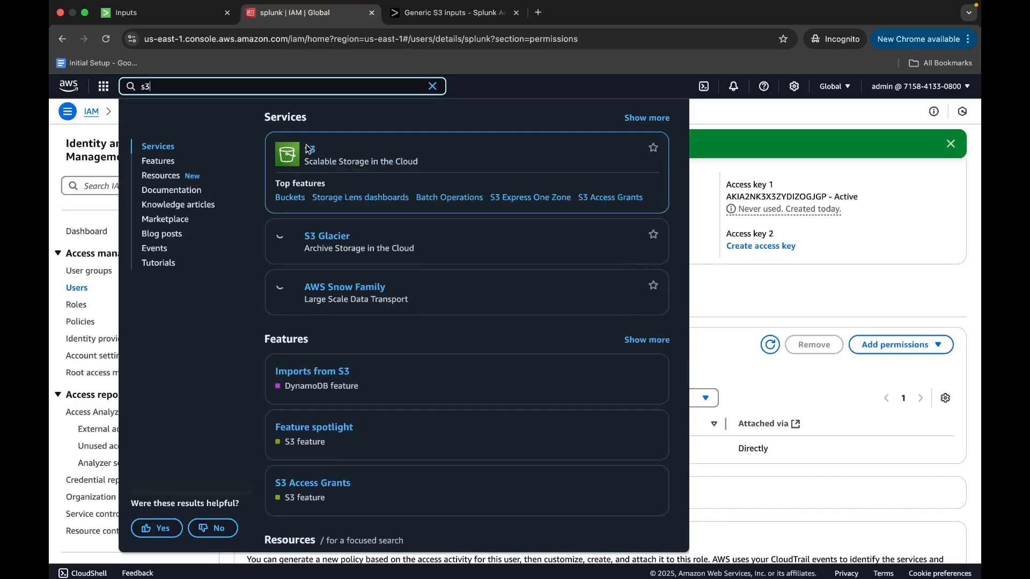
click(311, 150)
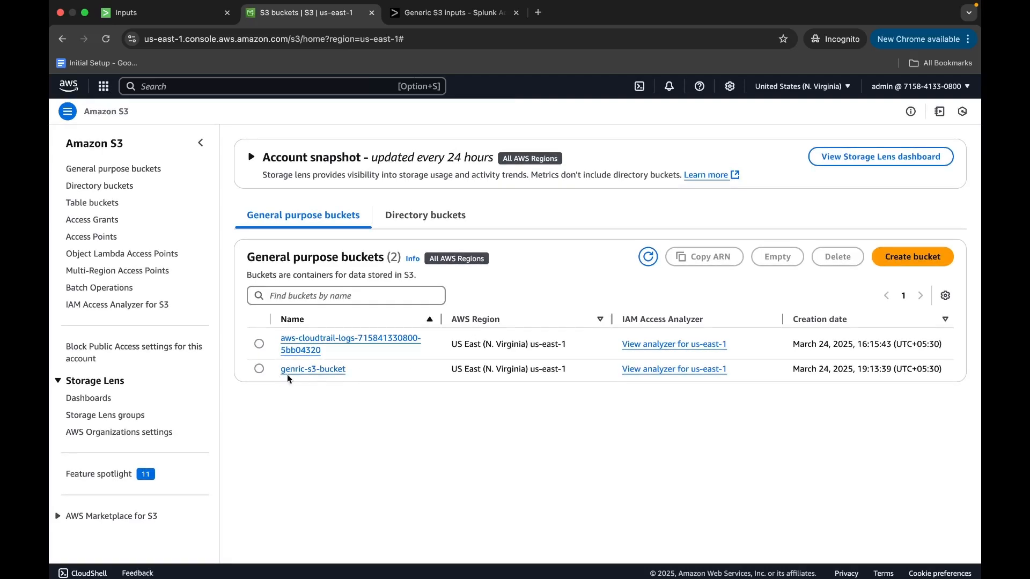
drag(459, 368, 570, 371)
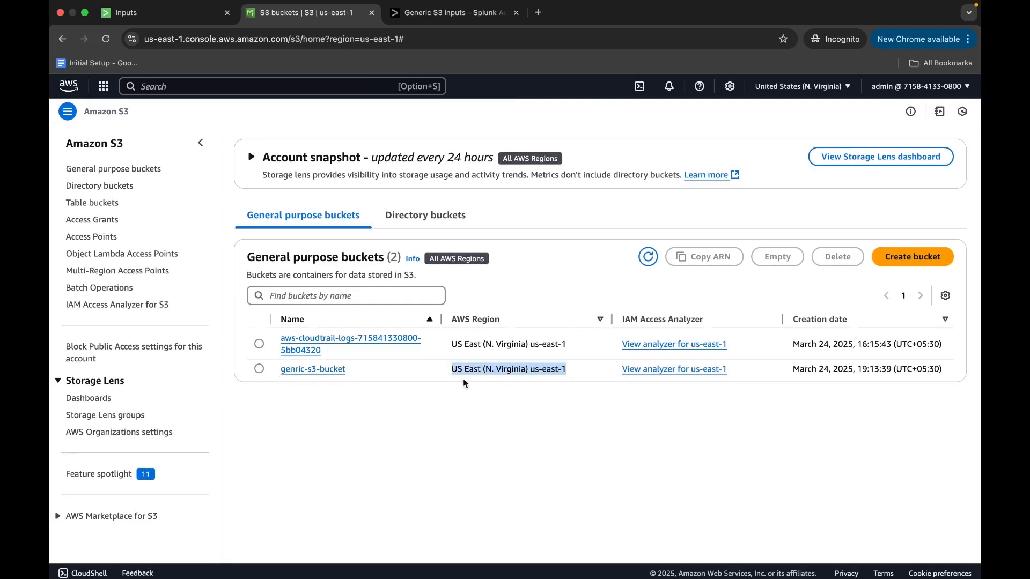
click(393, 372)
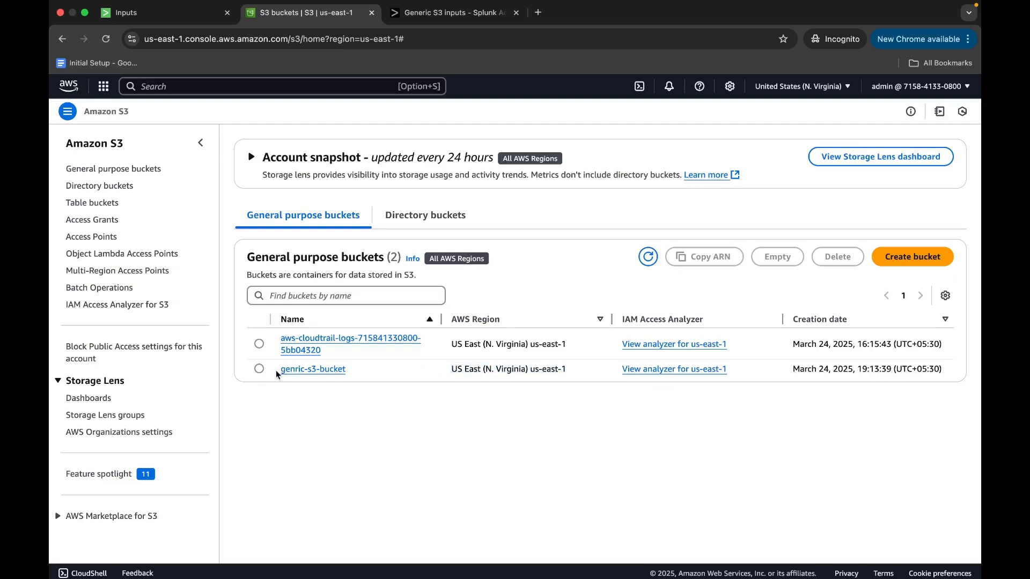
Return to the Splunk Generic S3 form and choose genric-s3-bucket as the S3 Bucket.
click(192, 14)
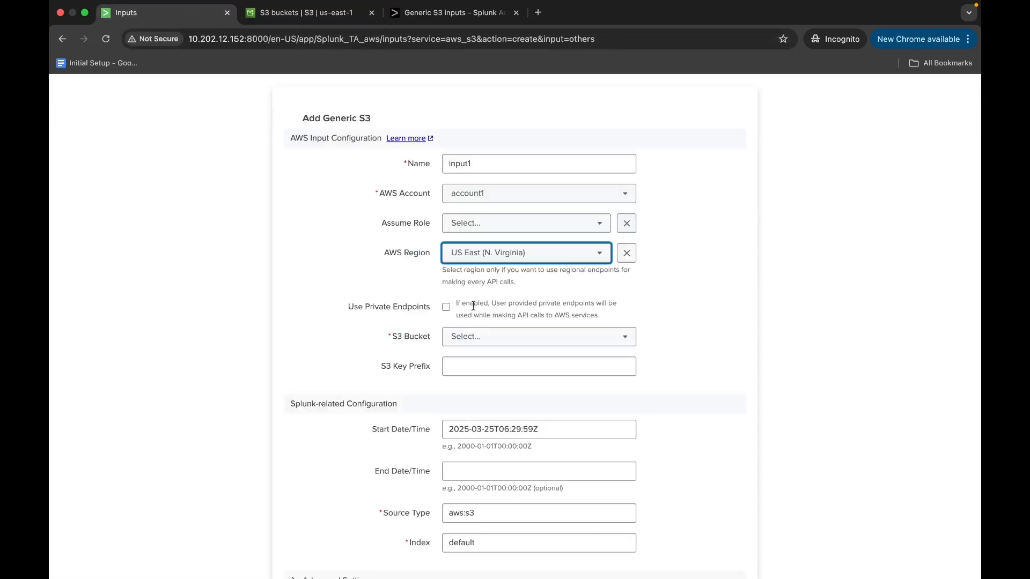
click(484, 334)
click(490, 278)
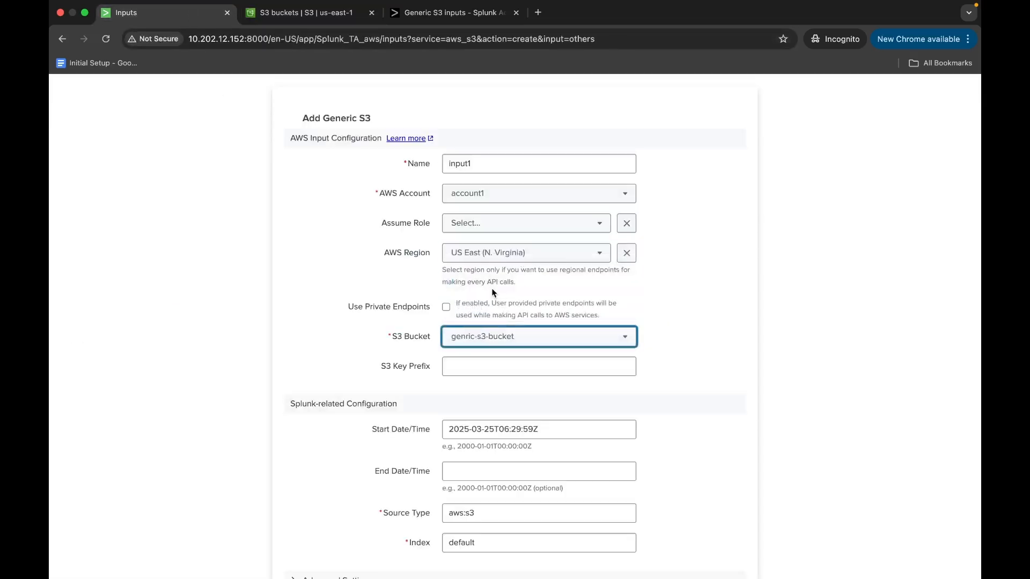
Open genric-s3-bucket in the AWS console and check the last modified date of its S3 input data.txt file.
click(290, 12)
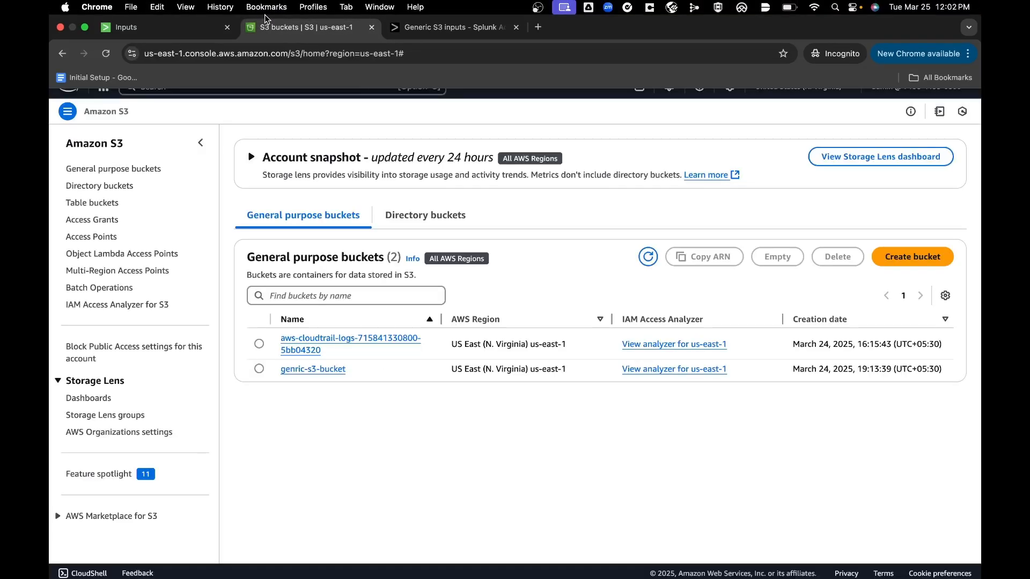
click(316, 370)
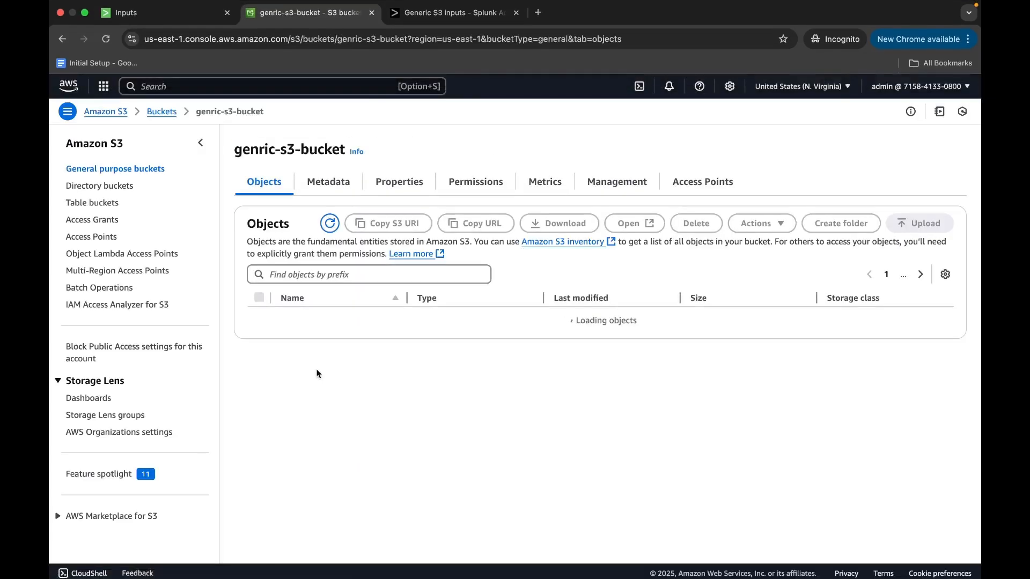
drag(294, 323, 374, 332)
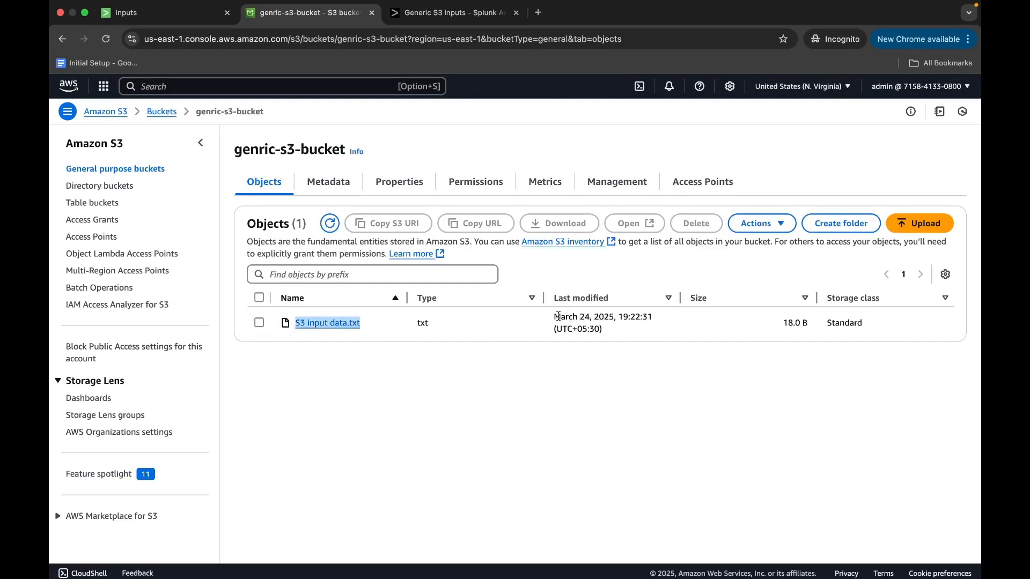
drag(552, 320, 670, 320)
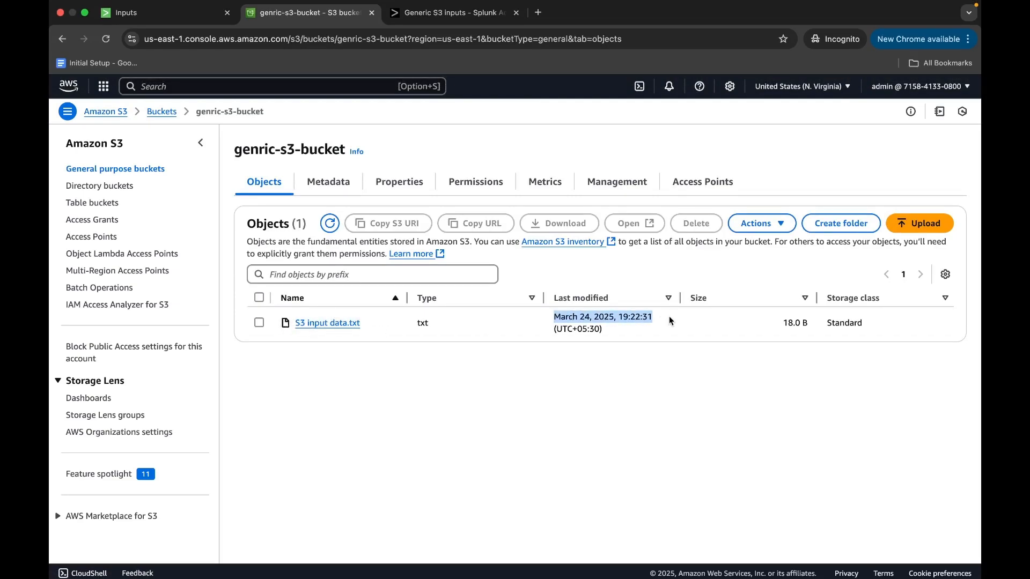
Return to the Splunk Generic S3 form and set the Start Date/Time to 2025-03-23T06:29:59Z.
click(156, 12)
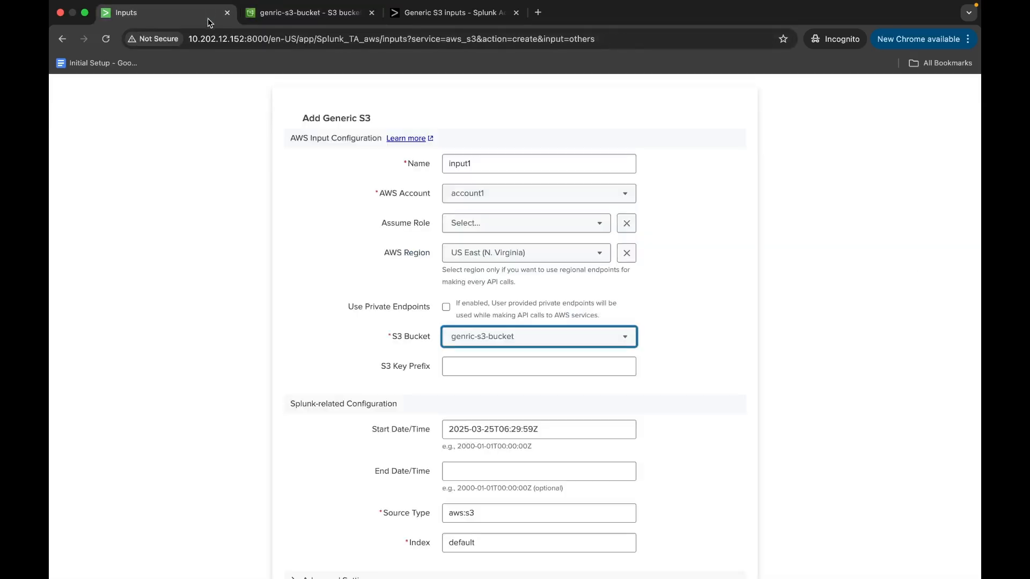
scroll(489, 334, down, 3)
click(493, 362)
key(BackSpace)
text(3)
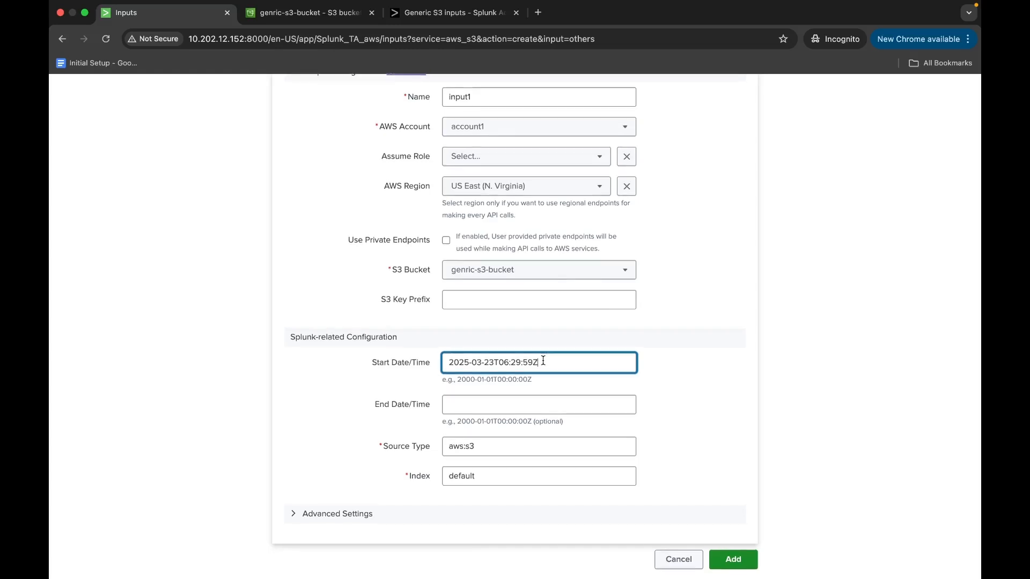
Replace the default index of the input with the existing genric index.
click(488, 473)
key(BackSpace)
key(BackSpace)
key(BackSpace)
key(BackSpace)
key(BackSpace)
key(BackSpace)
key(BackSpace)
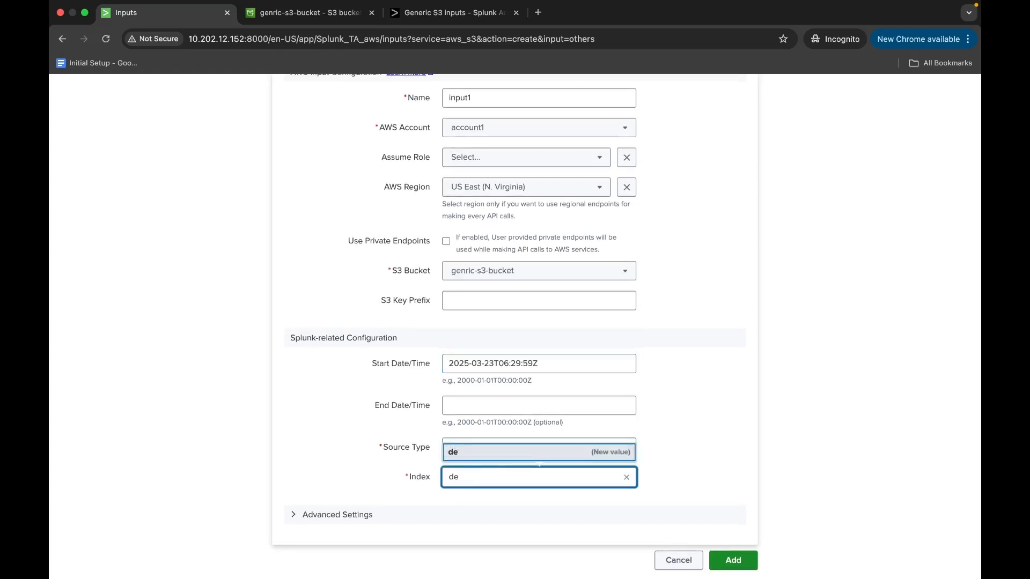
text(ge)
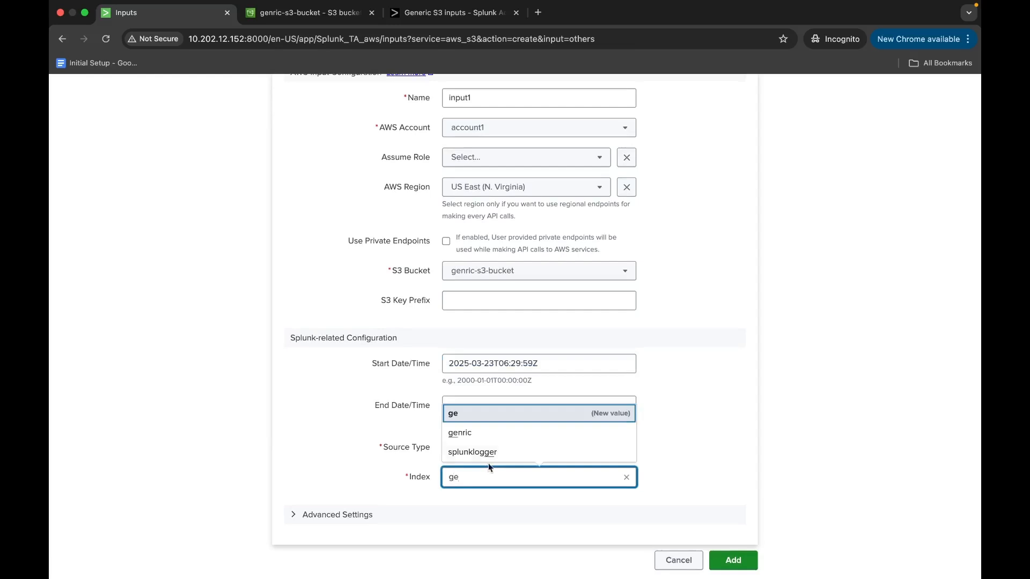
click(490, 433)
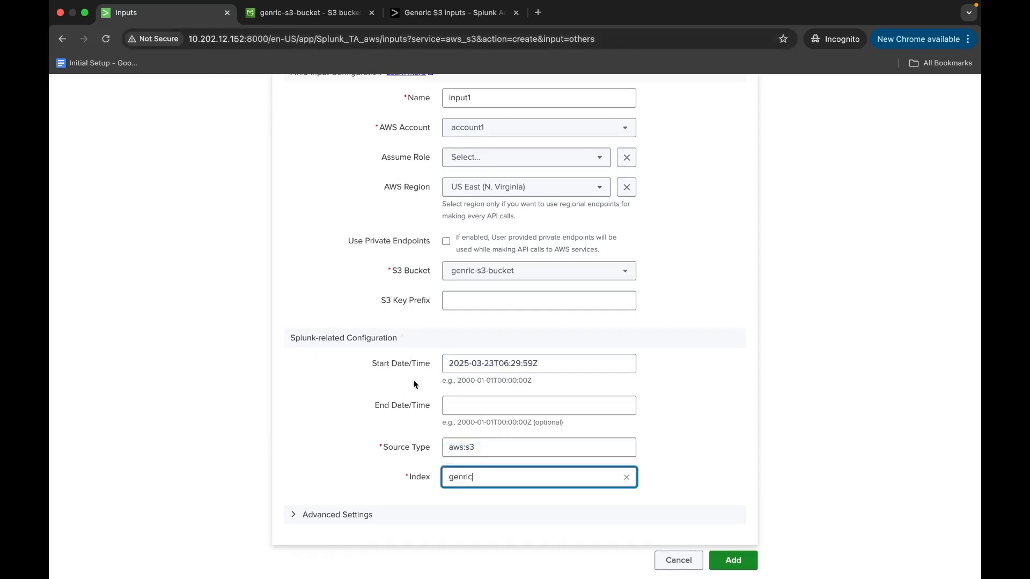
Expand the Advanced Settings of the Generic S3 input and look over its options.
click(340, 513)
scroll(340, 512, down, 5)
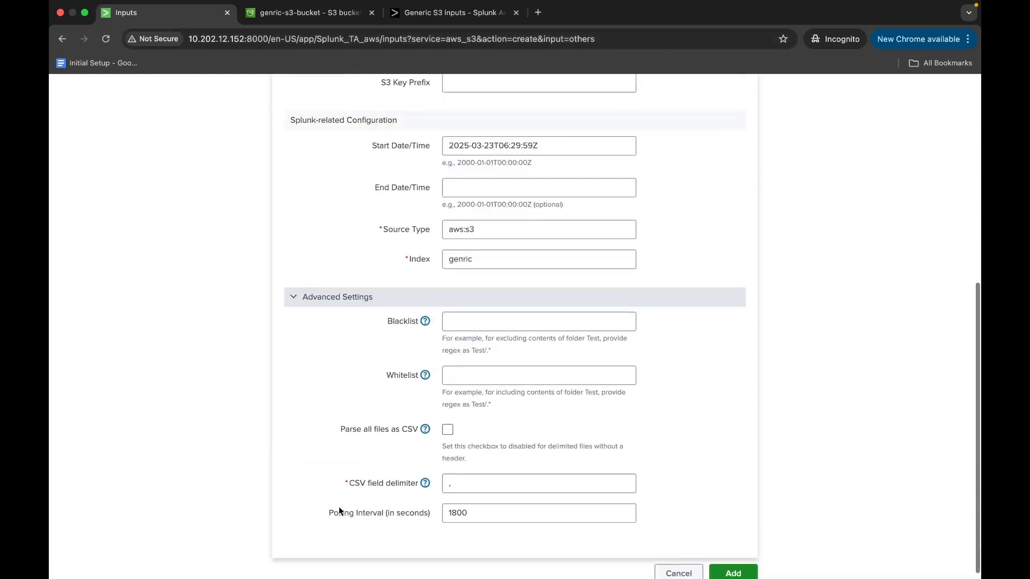
scroll(339, 507, up, 7)
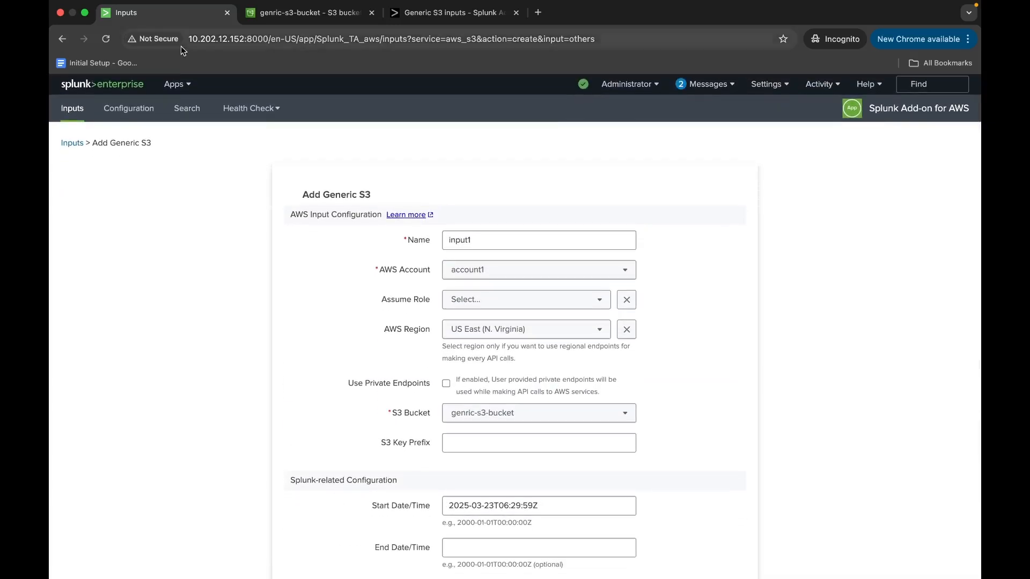
Open the Search & Reporting app in a separate browser tab, keeping the Generic S3 form open.
click(174, 84)
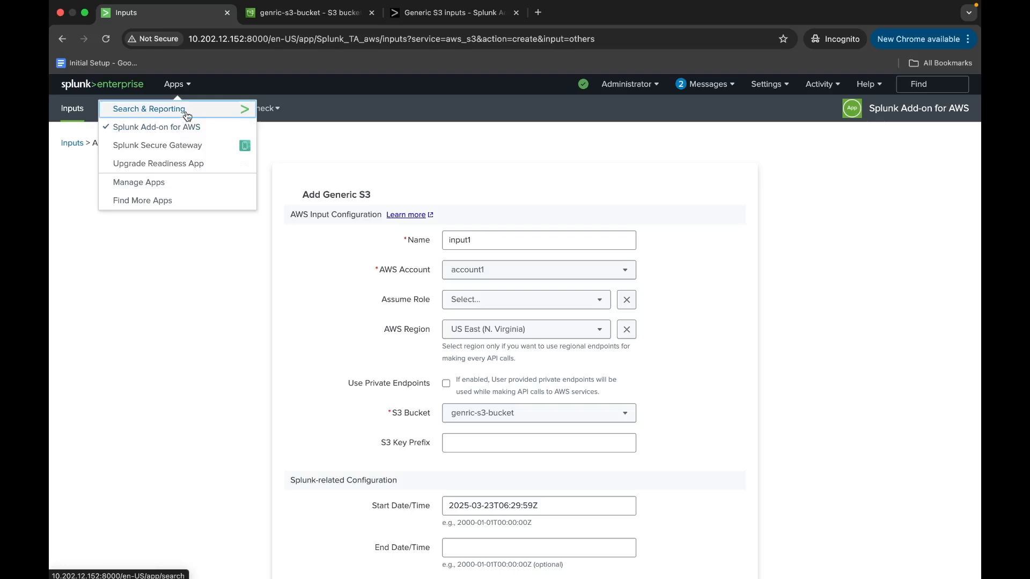
super+click(185, 111)
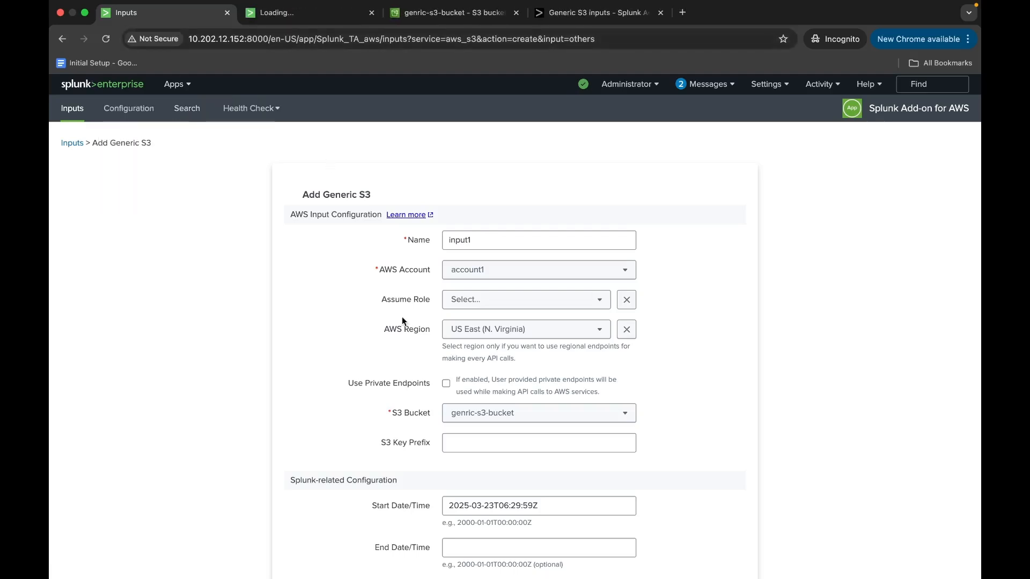
Review the Use Private Endpoints and S3 Key Prefix settings in the Generic S3 form.
scroll(402, 321, down, 3)
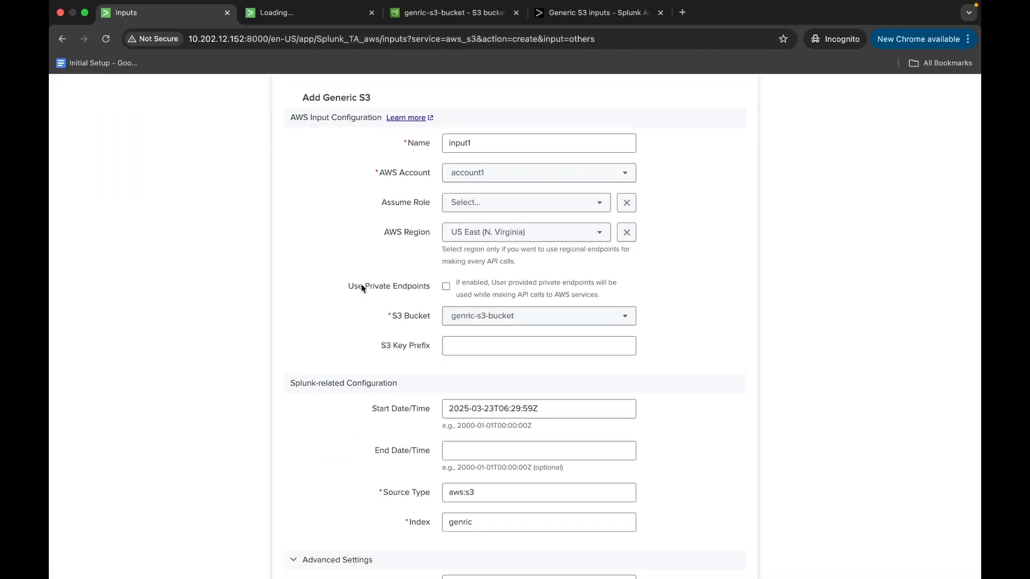
drag(349, 288, 430, 288)
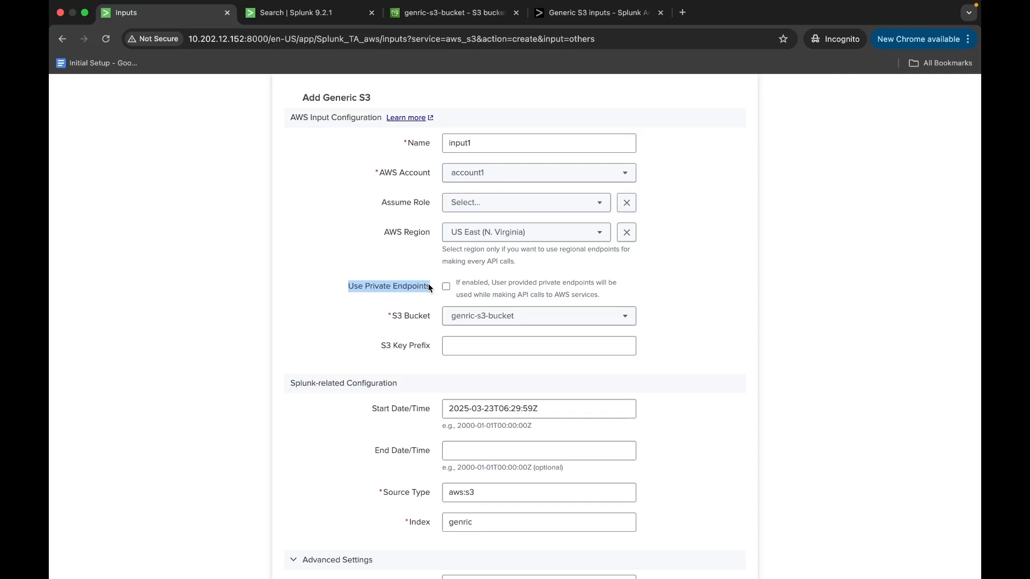
scroll(428, 288, down, 2)
drag(379, 286, 434, 288)
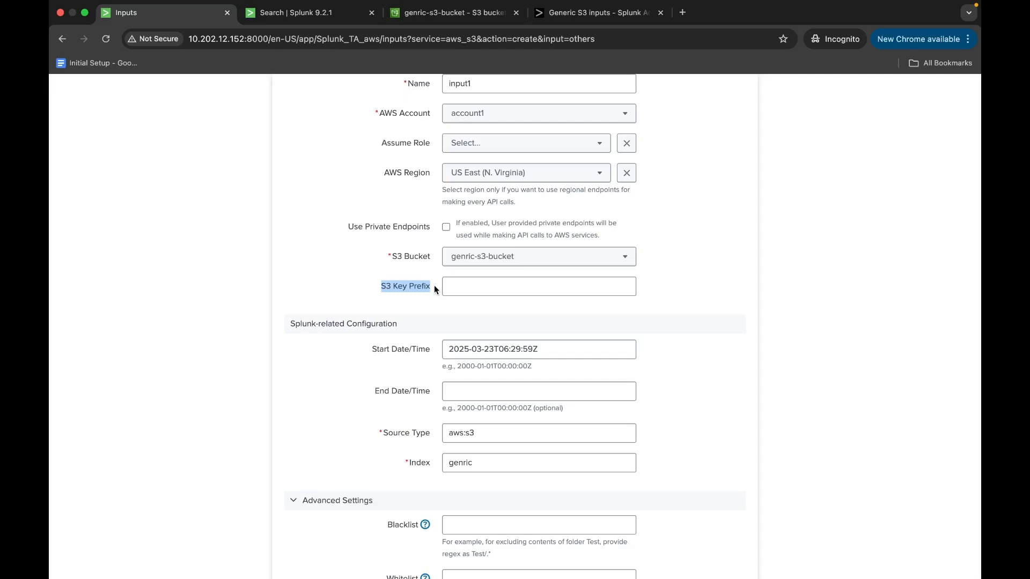
Try a sample nested folder path in the S3 Key Prefix field and clear it again.
click(460, 288)
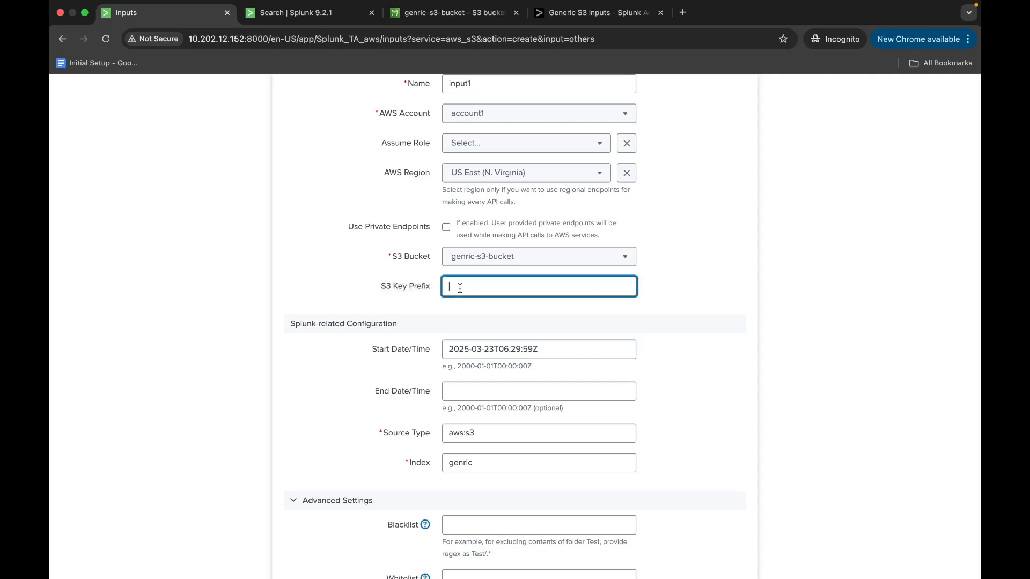
text(folder/foler1/foler2)
drag(495, 286, 520, 286)
click(528, 288)
drag(495, 287, 535, 287)
click(535, 287)
click(448, 286)
click(548, 286)
drag(448, 288, 540, 290)
text(/foler2/)
drag(449, 287, 586, 287)
key(BackSpace)
Review the Blacklist and Whitelist fields in the Advanced Settings, leaving both empty.
scroll(434, 310, down, 5)
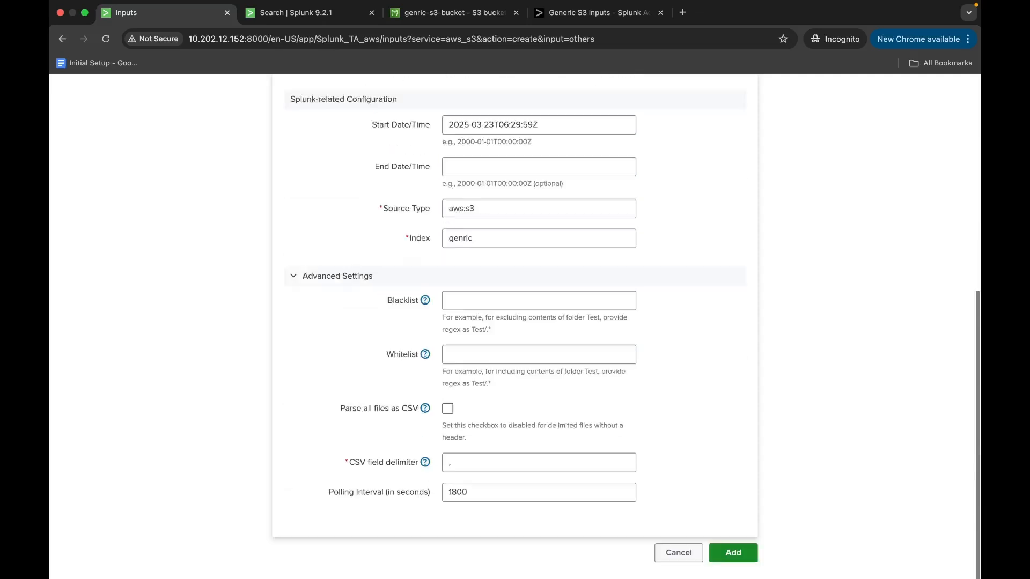
click(387, 307)
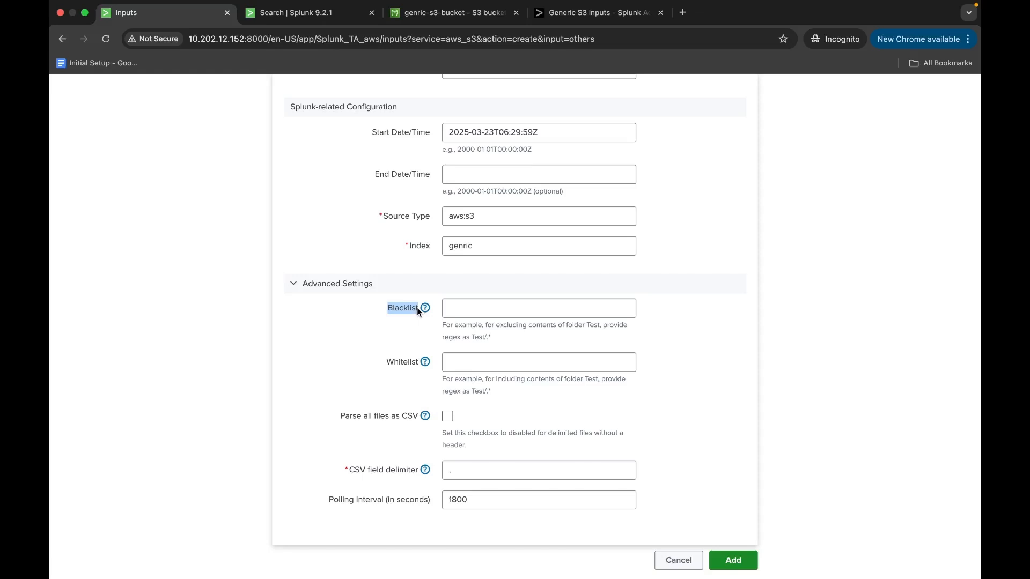
click(454, 310)
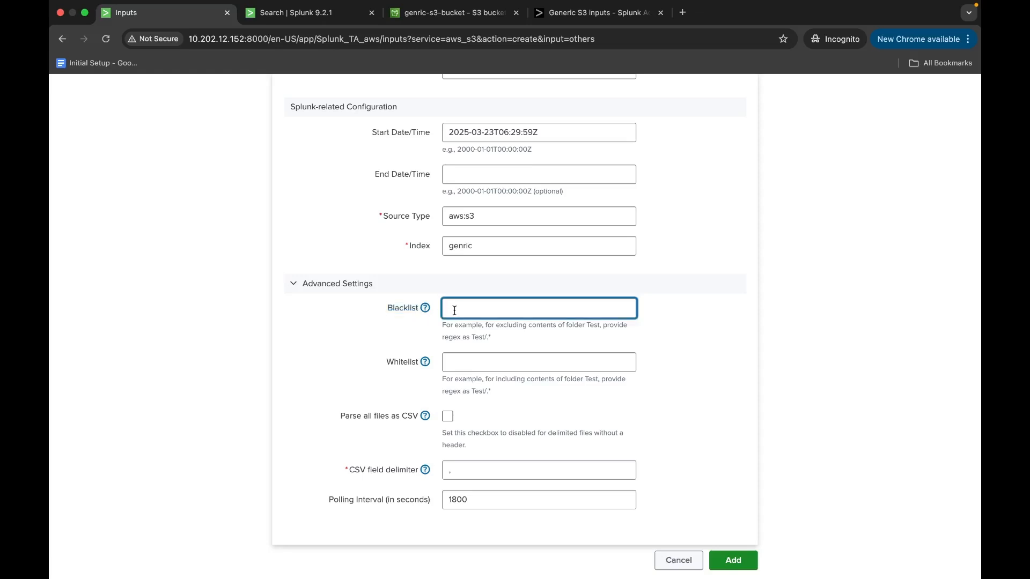
click(386, 362)
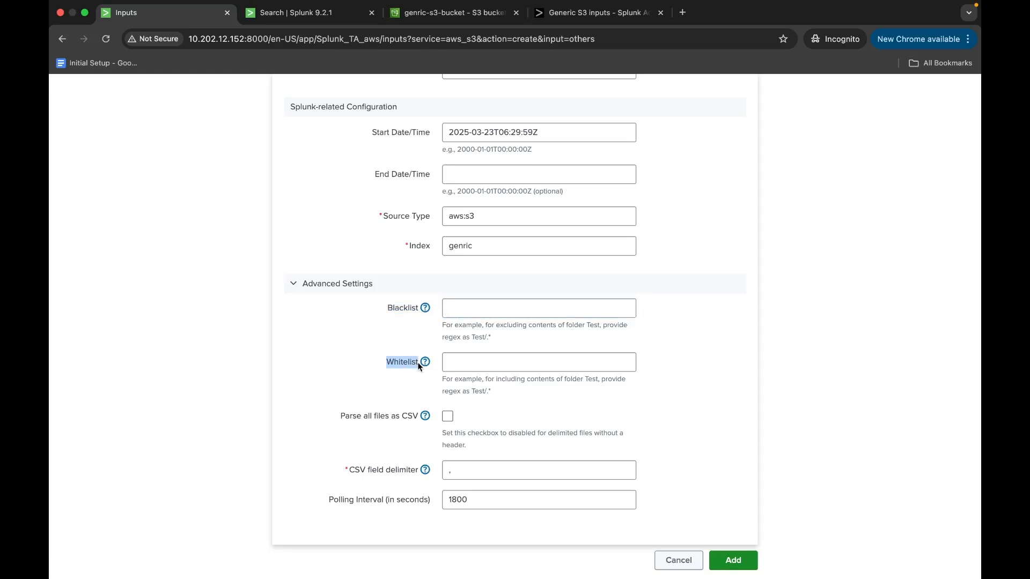
click(479, 357)
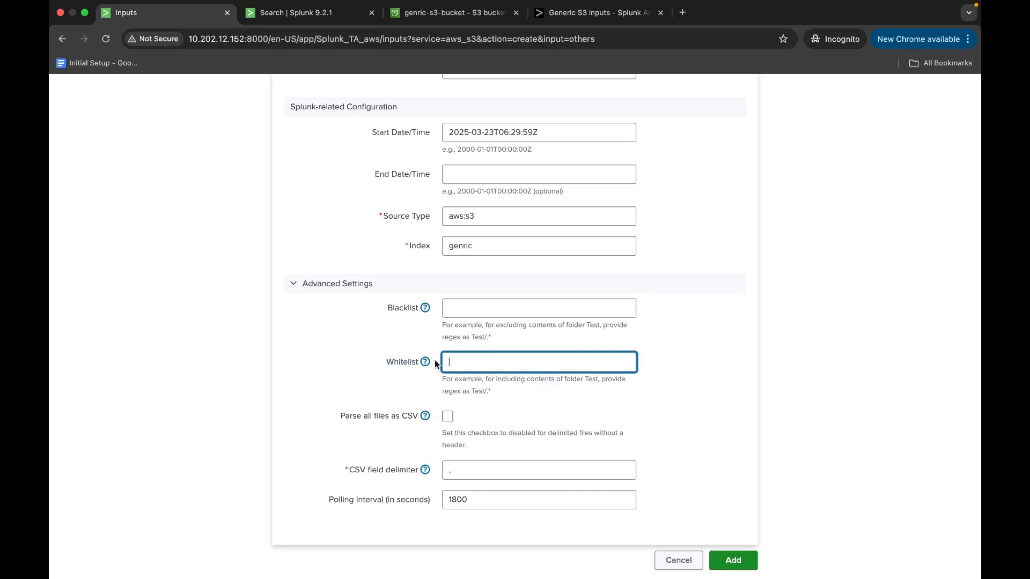
Switch to the Generic S3 inputs documentation and read the whitelist description in the inputs.conf stanza template.
click(585, 12)
scroll(478, 407, down, 15)
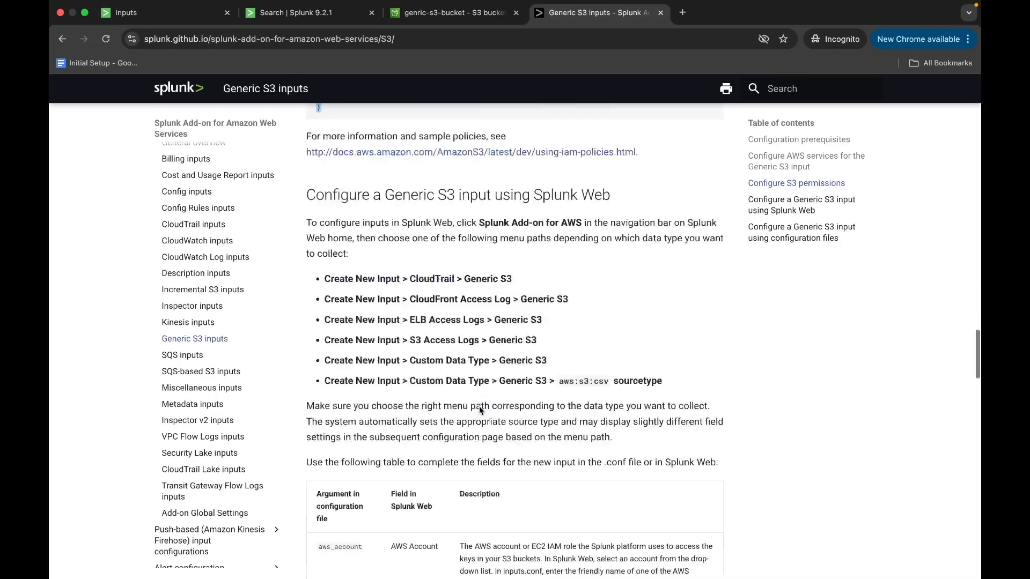
scroll(479, 406, down, 2)
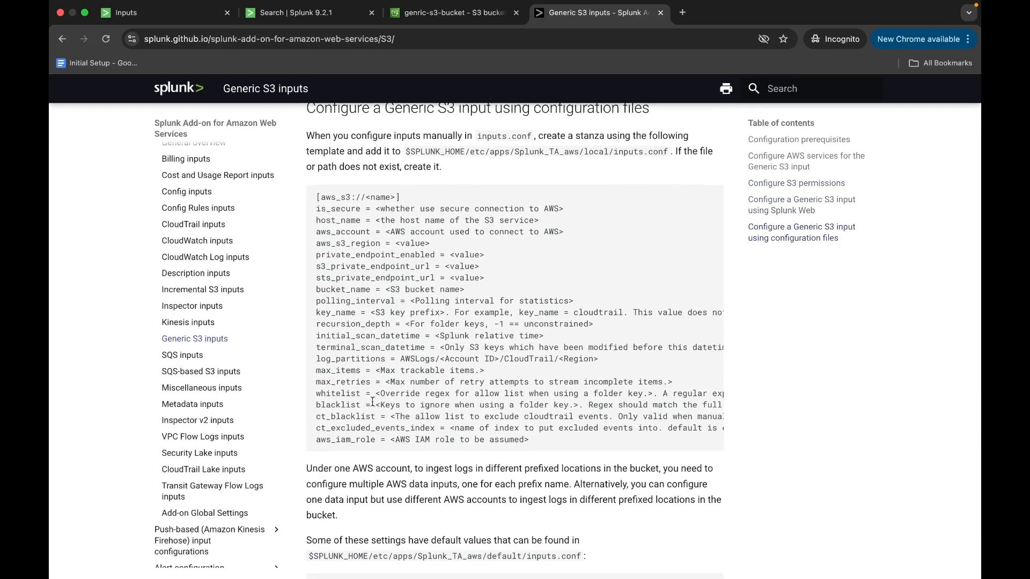
double_click(323, 393)
scroll(380, 402, right, 1)
drag(364, 393, 626, 394)
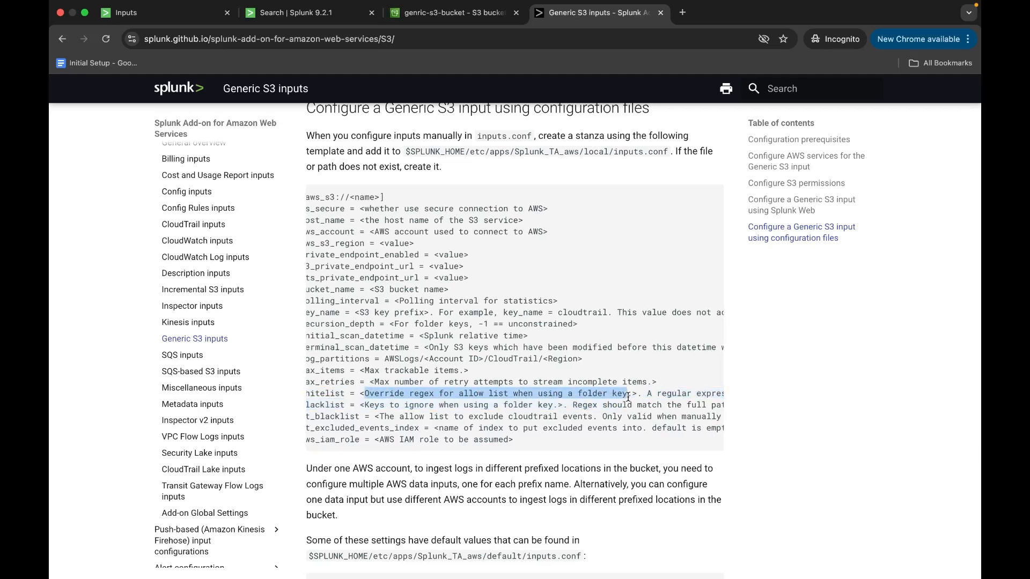
Read the blacklist, whitelist and ct_blacklist descriptions in the inputs.conf stanza template.
drag(361, 405, 562, 410)
scroll(562, 410, left, 1)
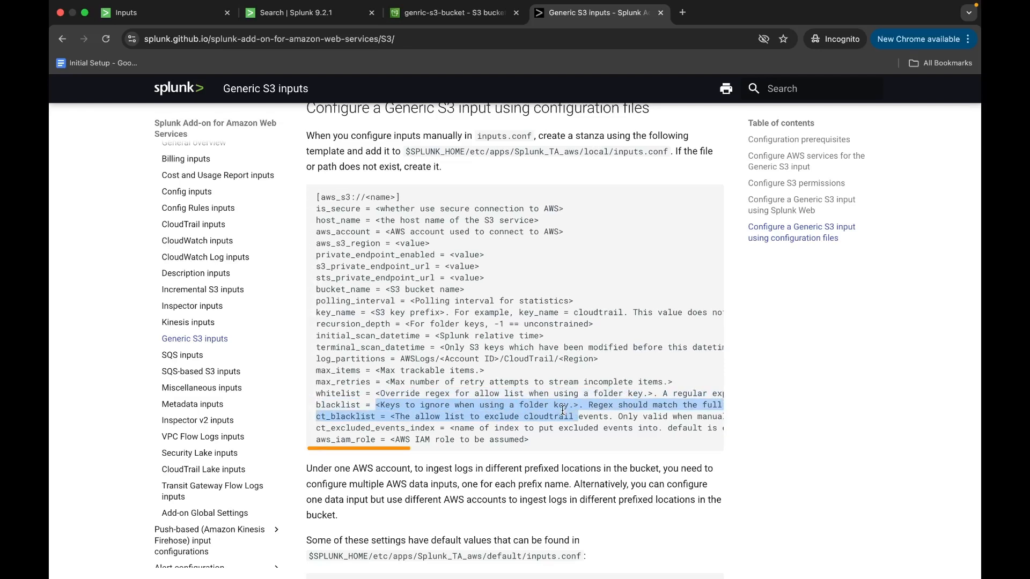
click(344, 415)
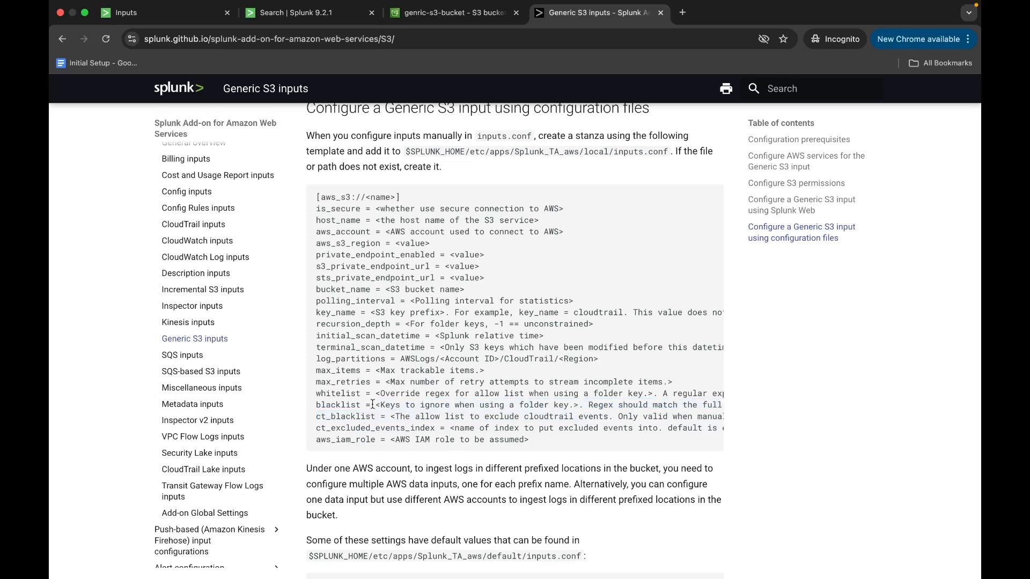
drag(381, 393, 589, 394)
scroll(441, 439, up, 1)
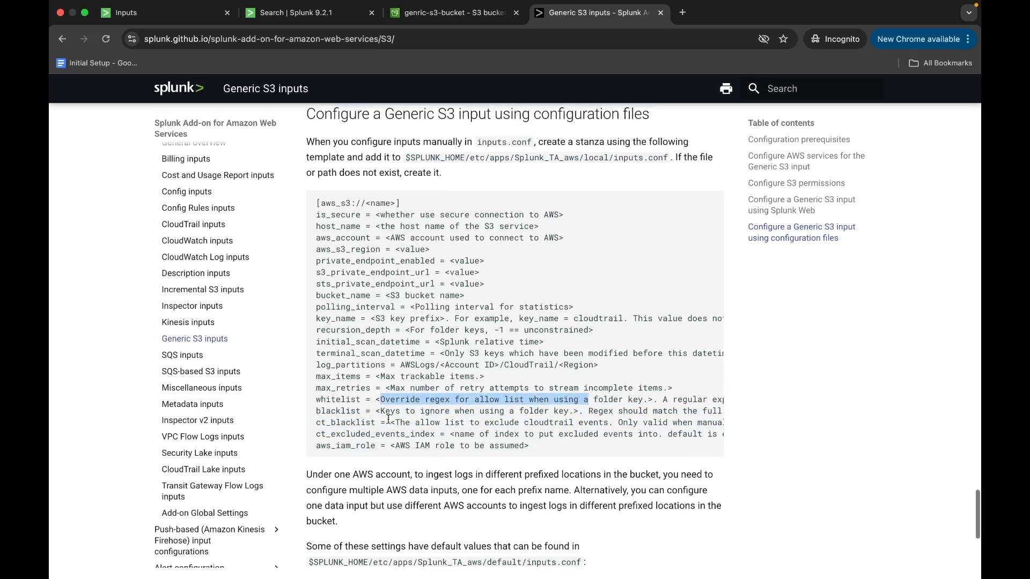
click(316, 422)
drag(316, 422, 375, 422)
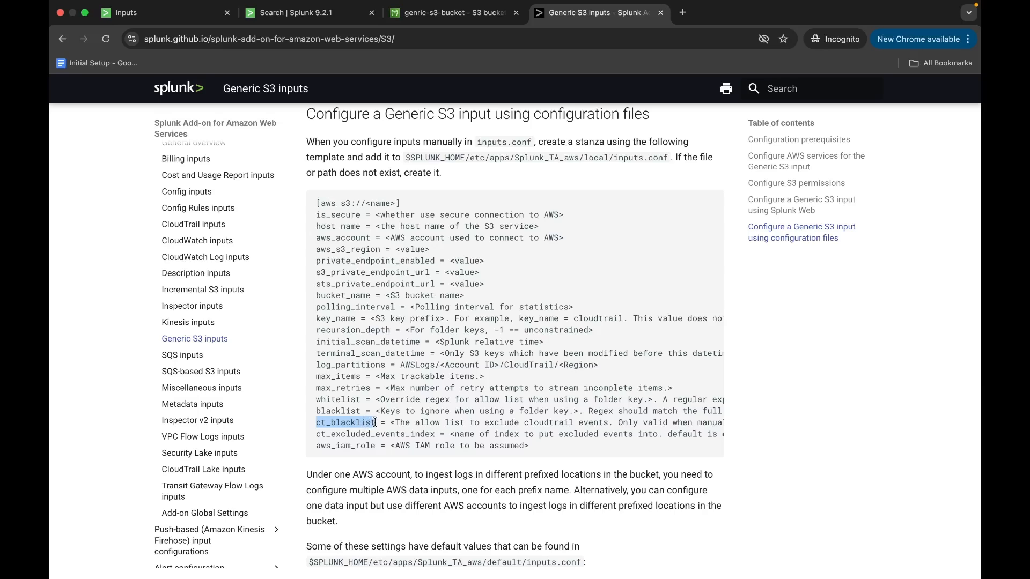
Try the Parse all files as CSV option in the Generic S3 form, check the bucket's file type, and disable the option again.
click(261, 13)
click(164, 15)
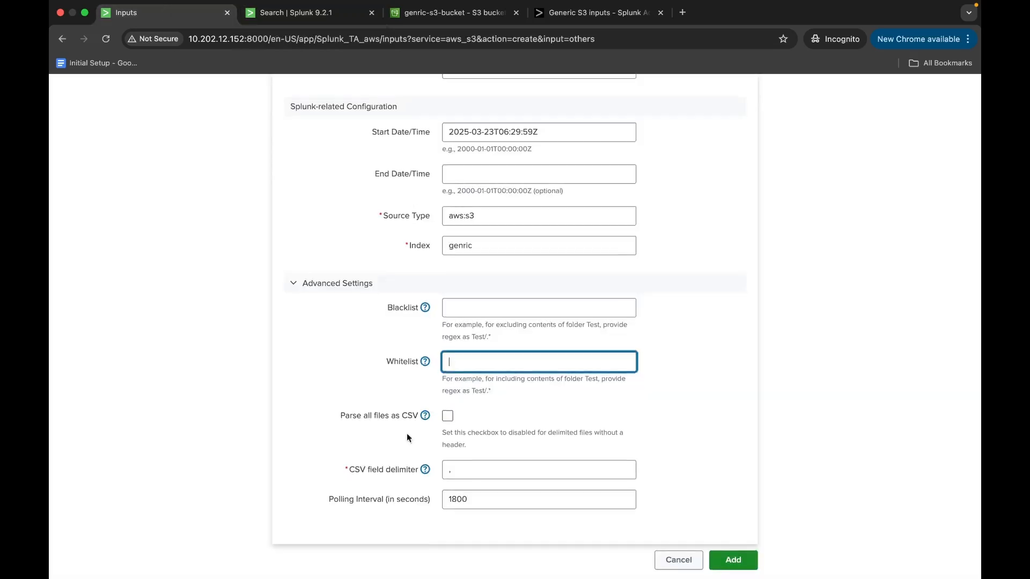
drag(342, 419, 387, 418)
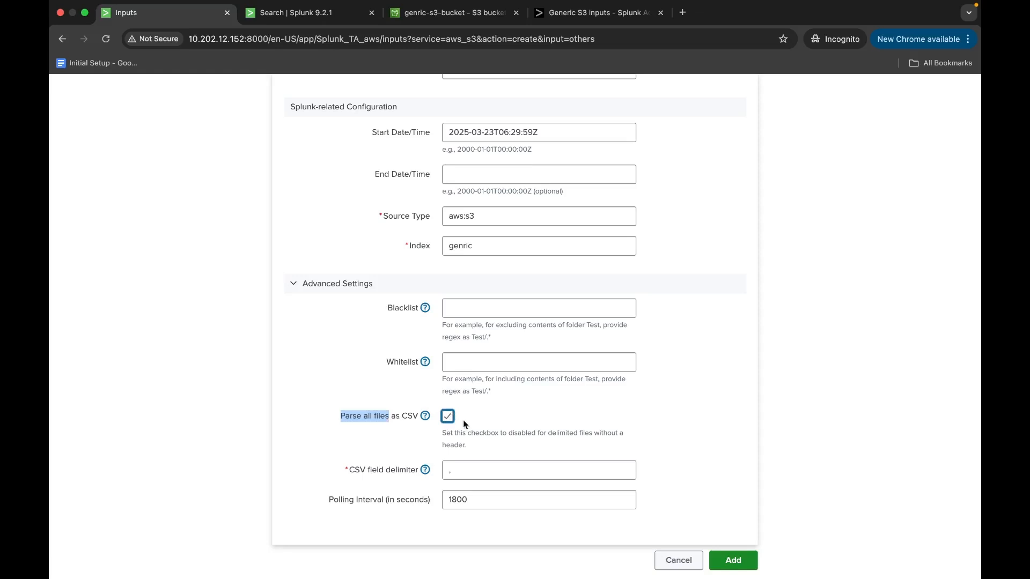
click(480, 464)
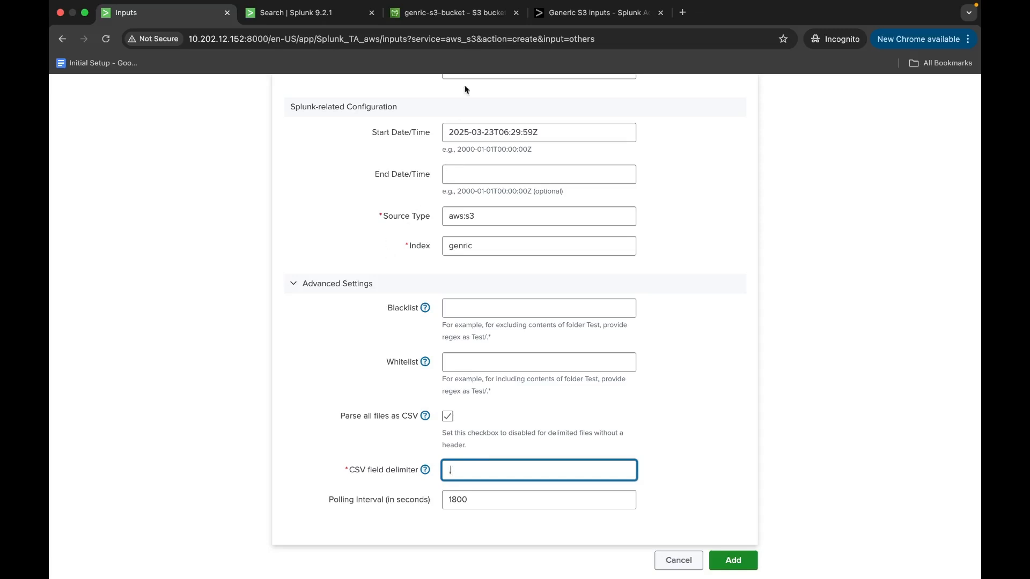
click(467, 16)
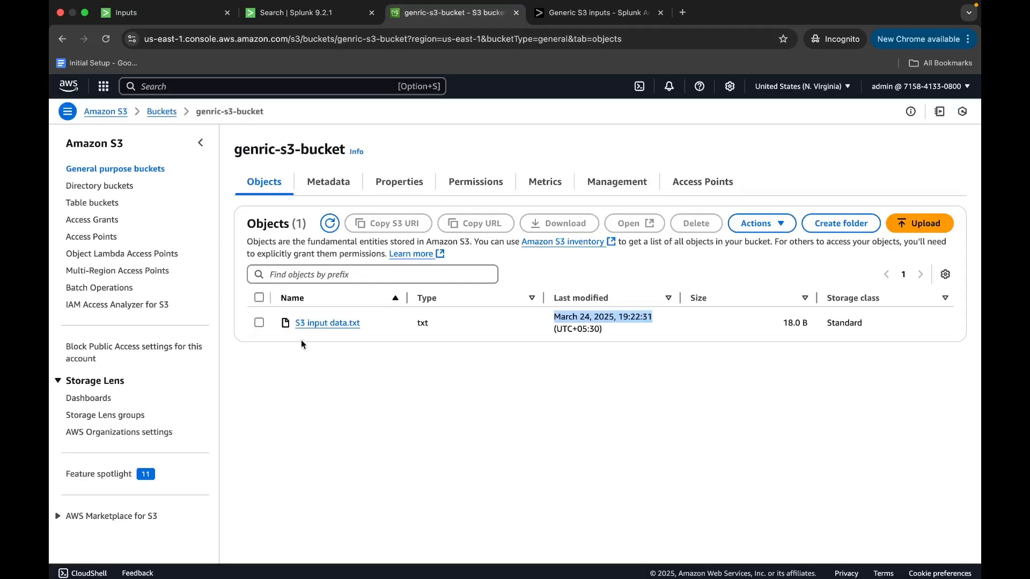
drag(291, 323, 384, 330)
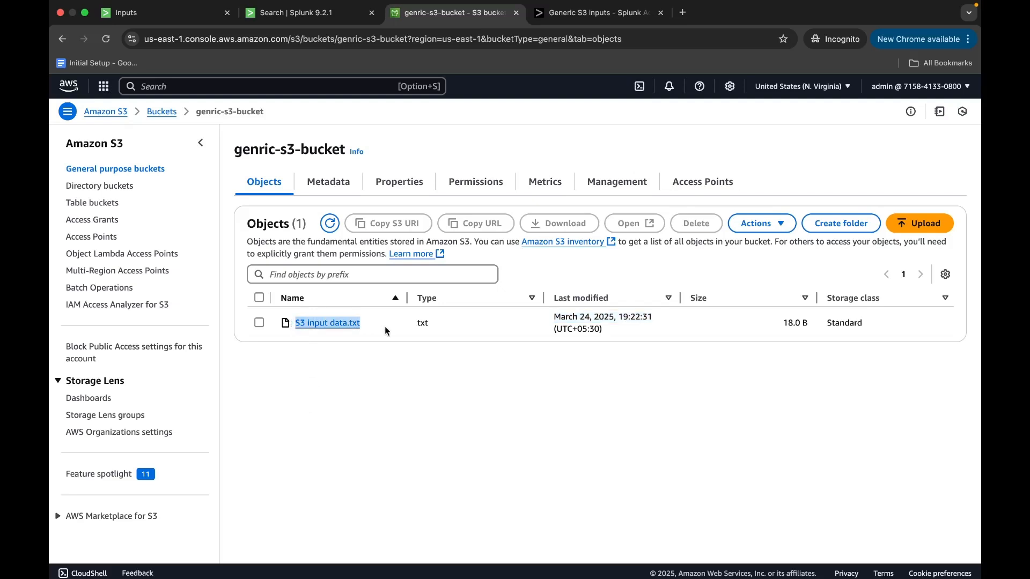
click(161, 12)
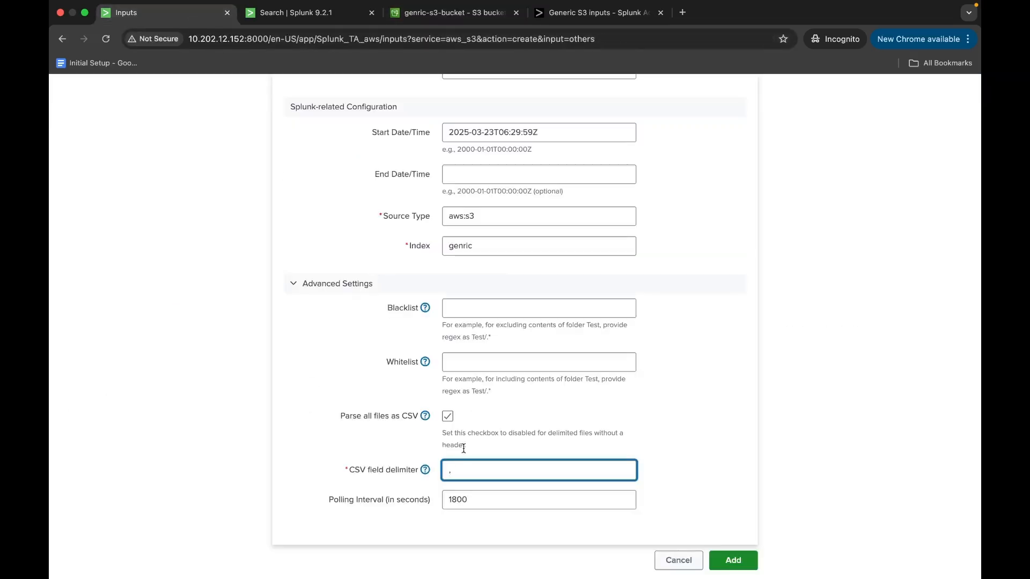
click(447, 416)
Replace the default polling interval in the Advanced Settings and review the completed form.
click(504, 502)
key(BackSpace)
key(BackSpace)
key(BackSpace)
key(BackSpace)
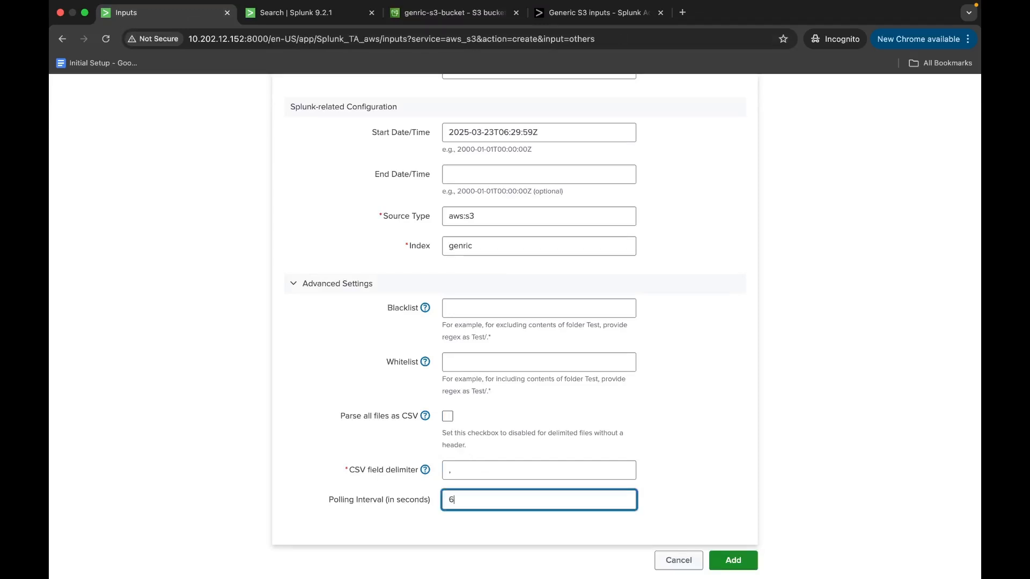
scroll(503, 501, up, 5)
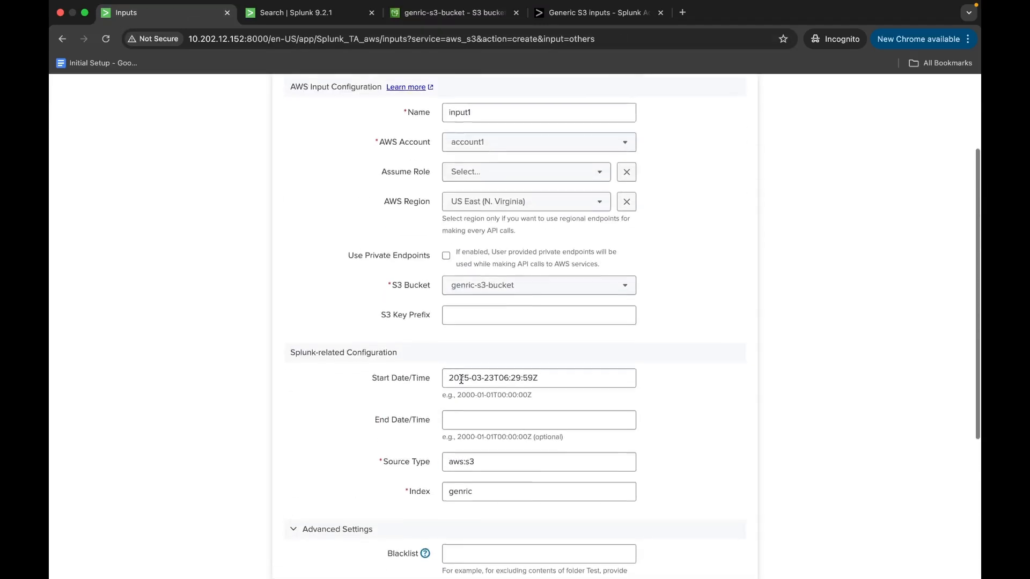
Search for index=genric over all time to check for events before creating the input.
click(320, 17)
click(195, 170)
text(ind)
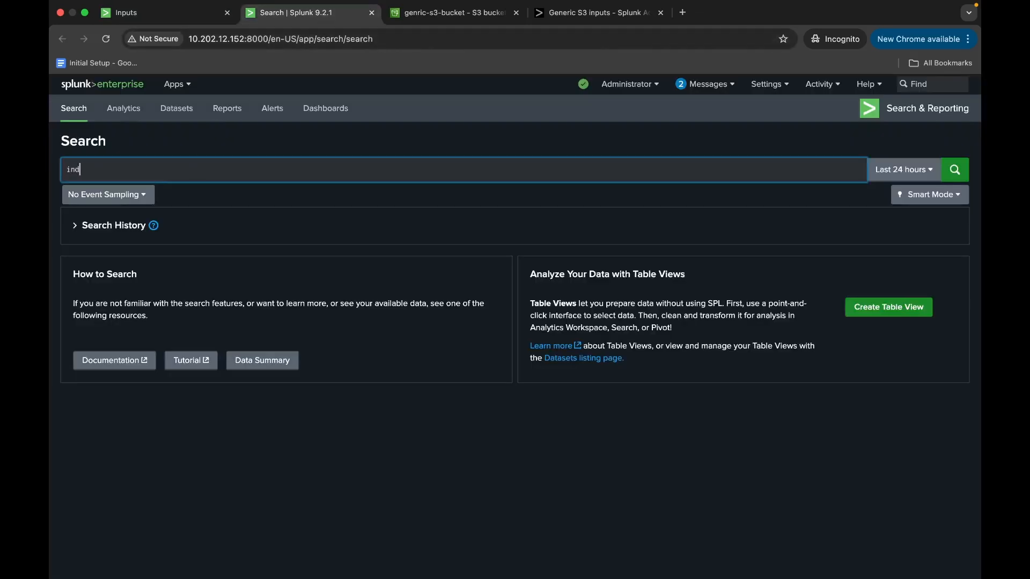
text(ex=genr)
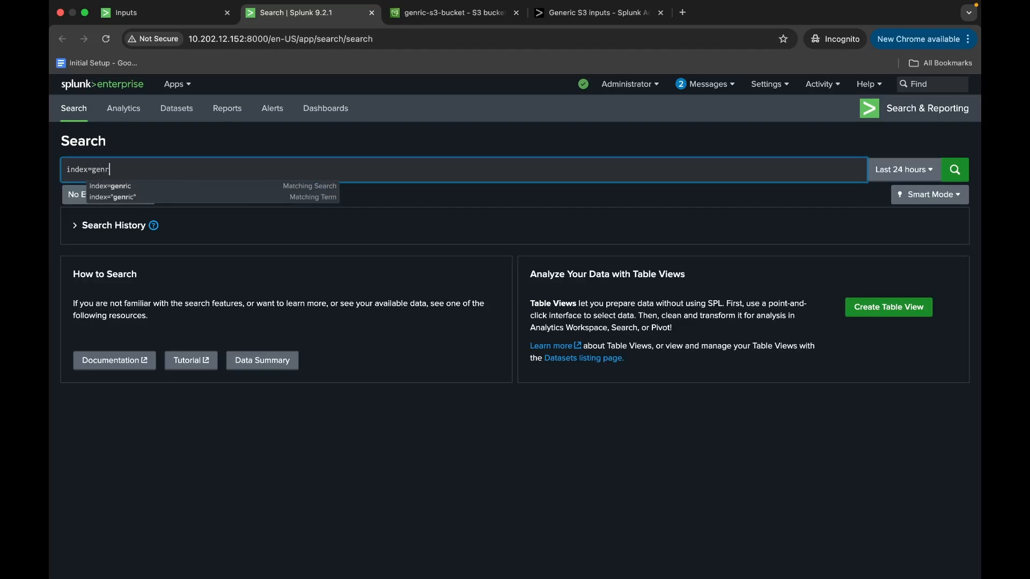
text(i)
click(168, 185)
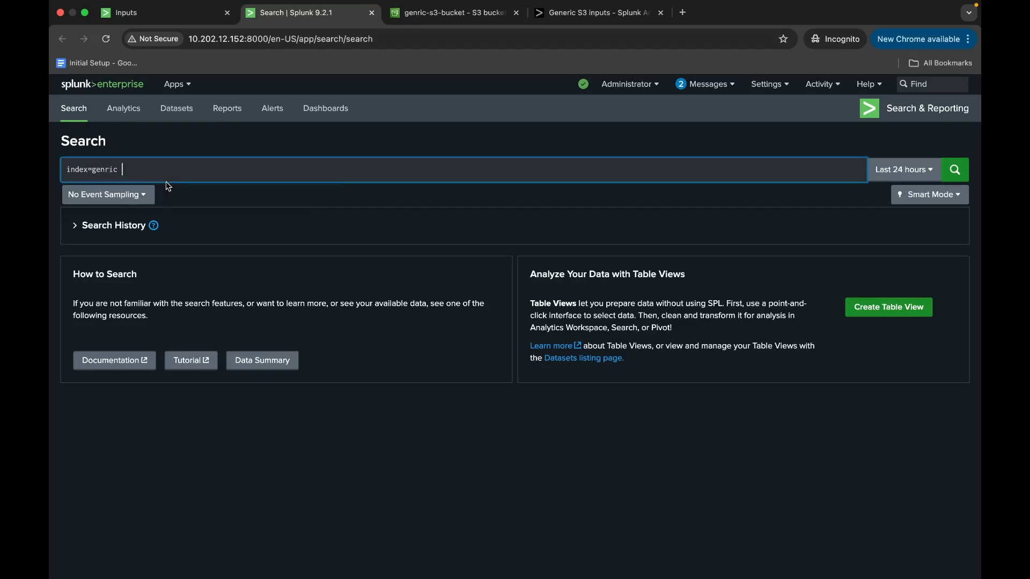
click(907, 169)
click(864, 236)
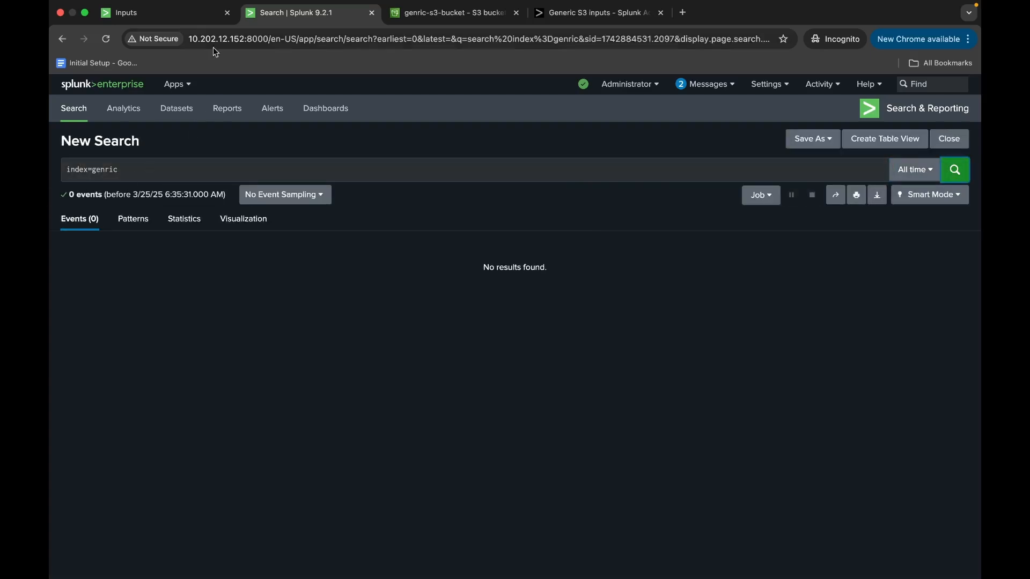
Return to the Generic S3 form and add input1 with the configured settings.
click(205, 16)
scroll(407, 379, down, 1)
scroll(407, 380, down, 5)
click(733, 560)
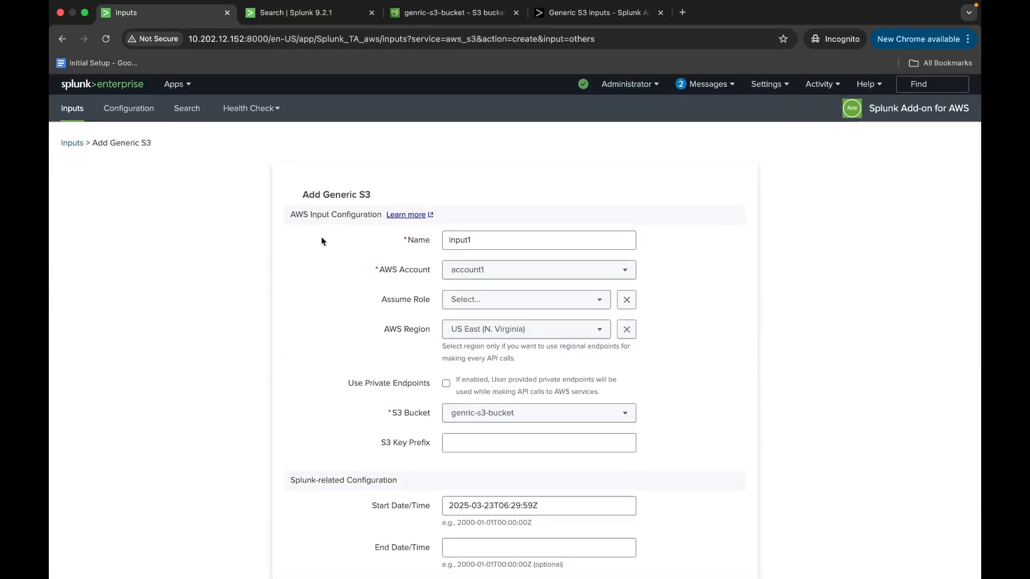
Duplicate the search page in a second browser tab and rerun the original index=genric search.
right_click(304, 25)
click(343, 97)
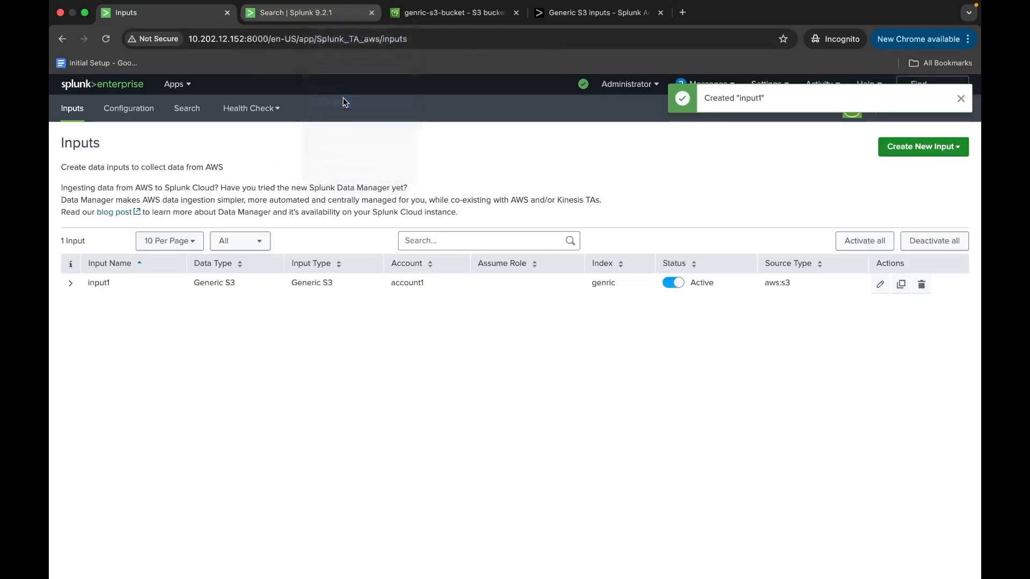
click(296, 13)
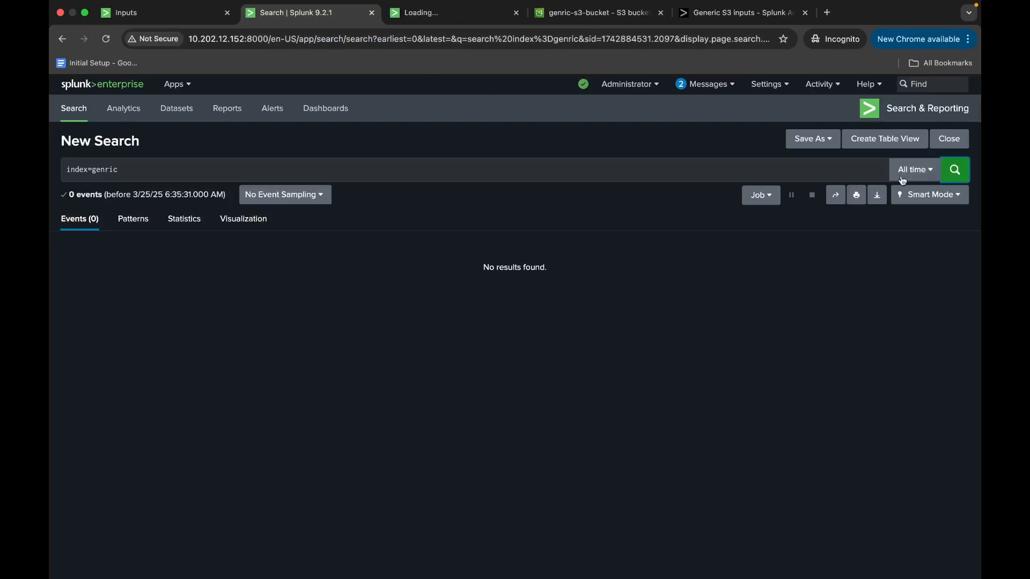
click(960, 172)
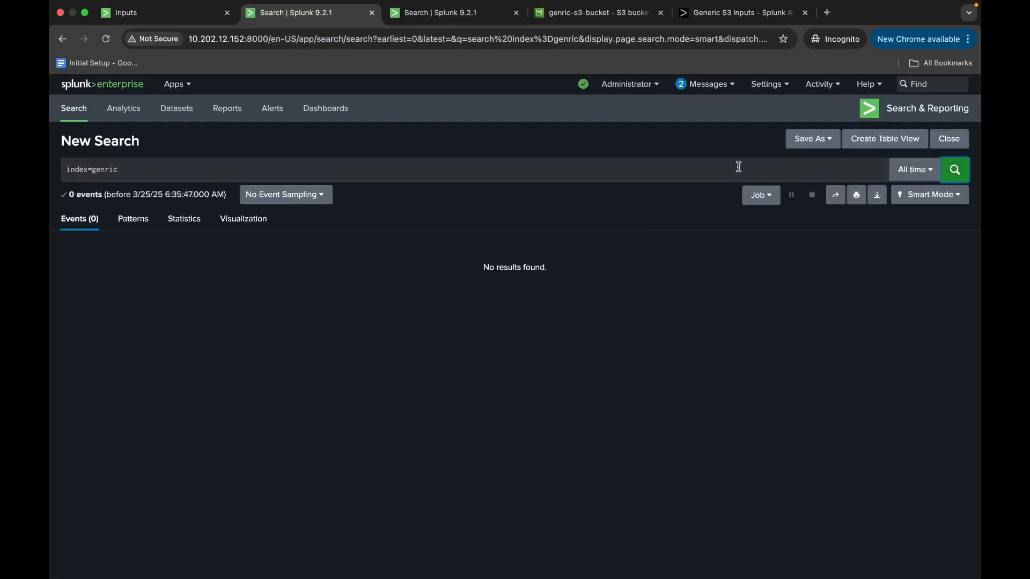
In the duplicated search page, search the internal logs with index=_internal datainput=input1 over all time, checking the input name in the inputs list.
click(472, 18)
click(189, 175)
key(BackSpace)
key(BackSpace)
key(BackSpace)
key(BackSpace)
key(BackSpace)
key(BackSpace)
text(_)
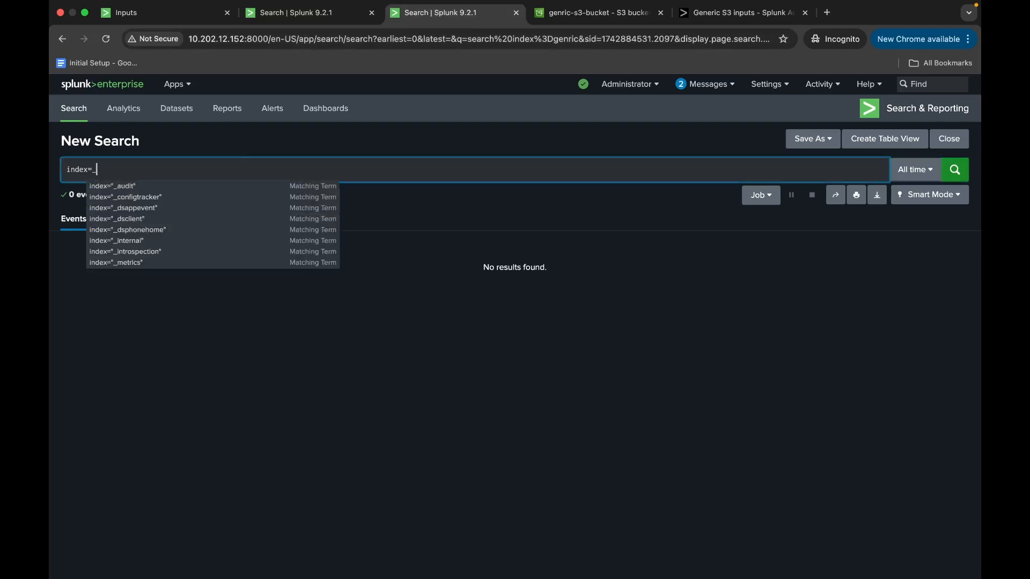
text(internal )
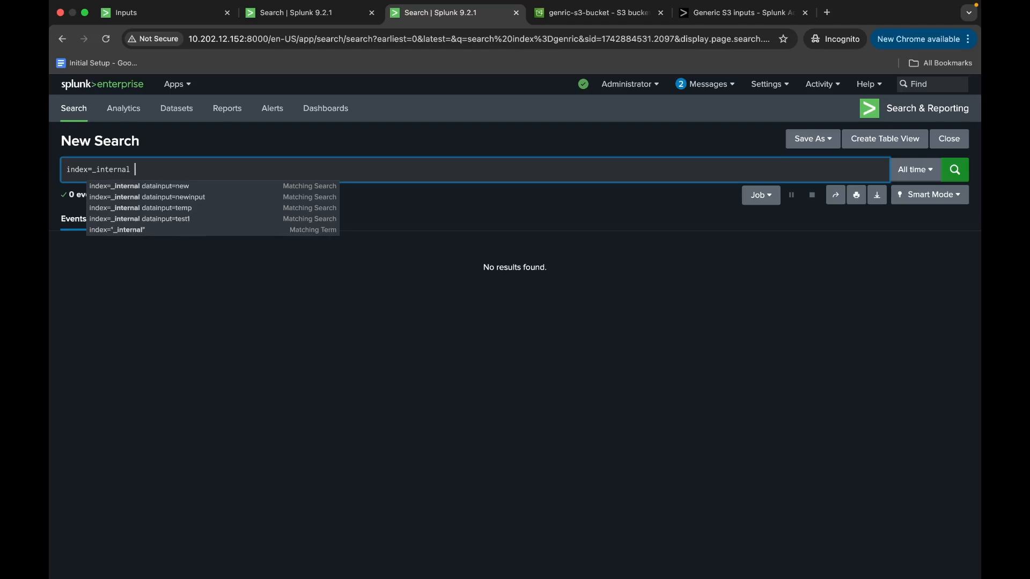
text(datainput)
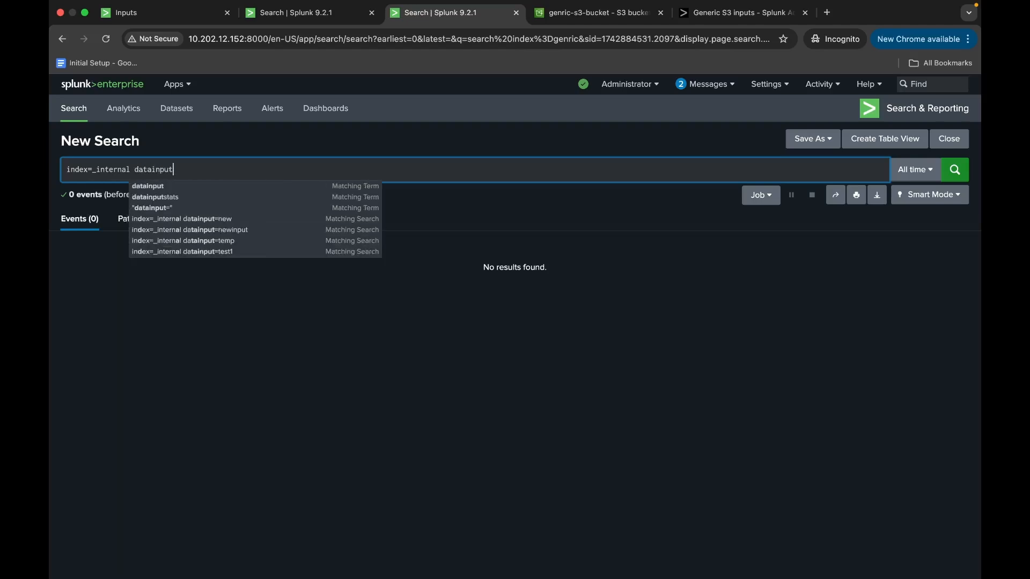
click(148, 12)
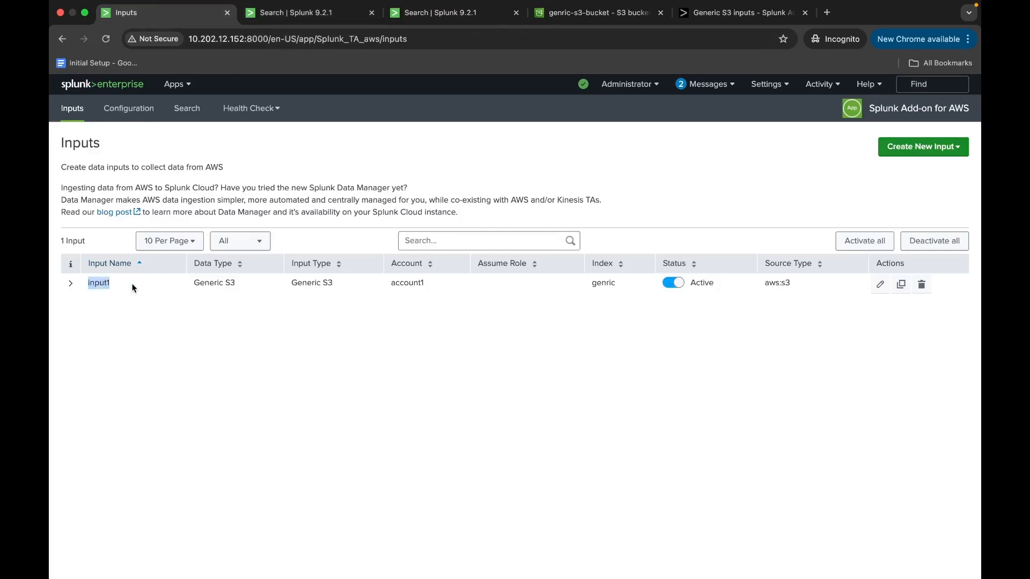
click(454, 14)
text(=input1)
key(Return)
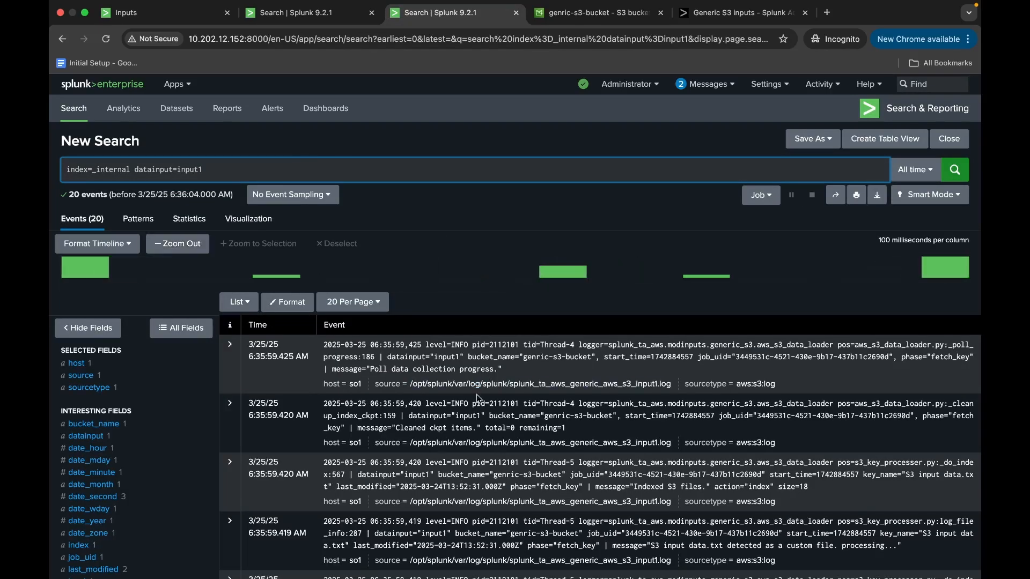
Examine the newest input1 log messages about indexed S3 files and the processing of S3 input data.txt.
scroll(476, 394, down, 2)
scroll(477, 396, down, 1)
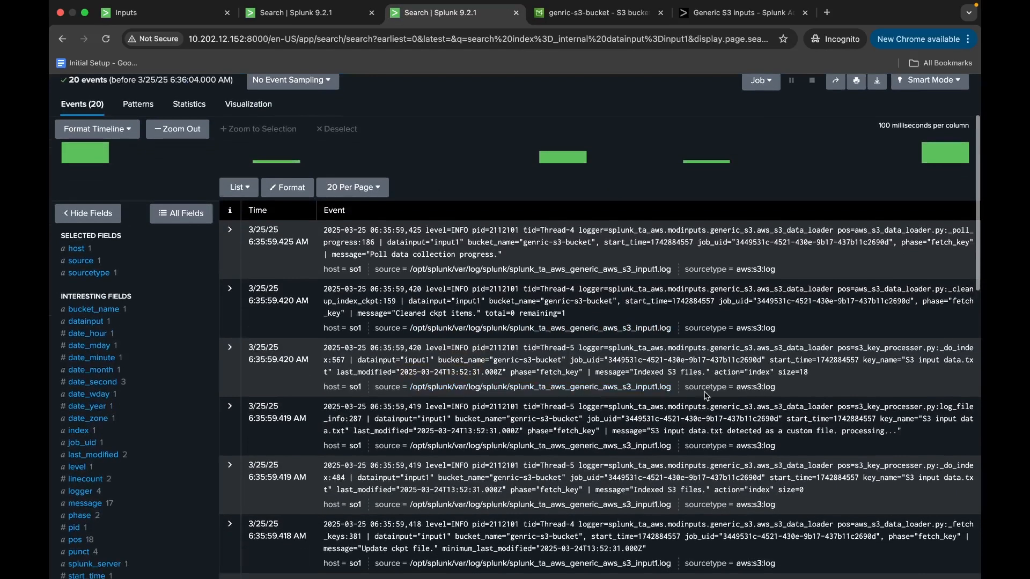
drag(634, 373, 704, 371)
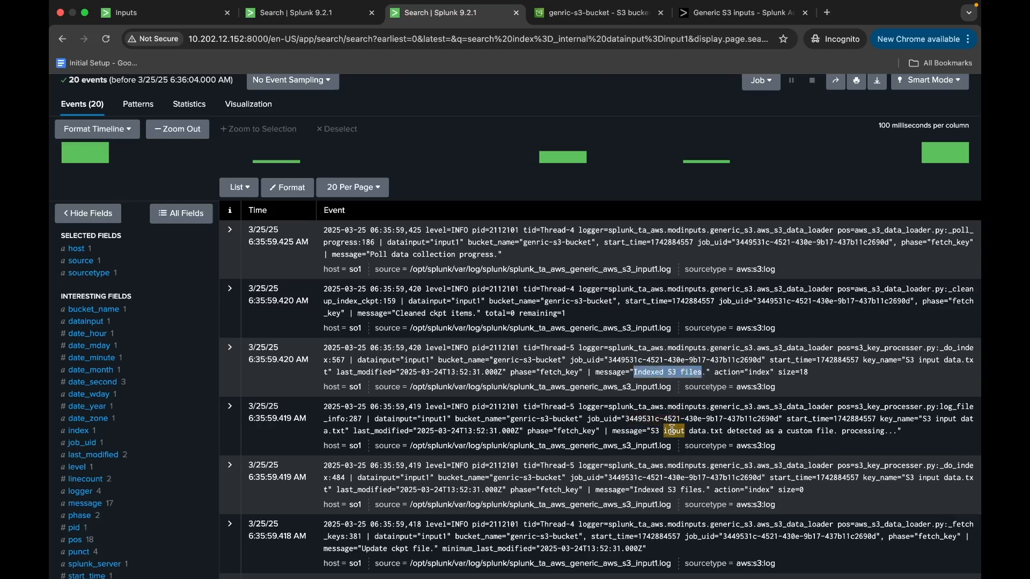
drag(651, 431, 722, 430)
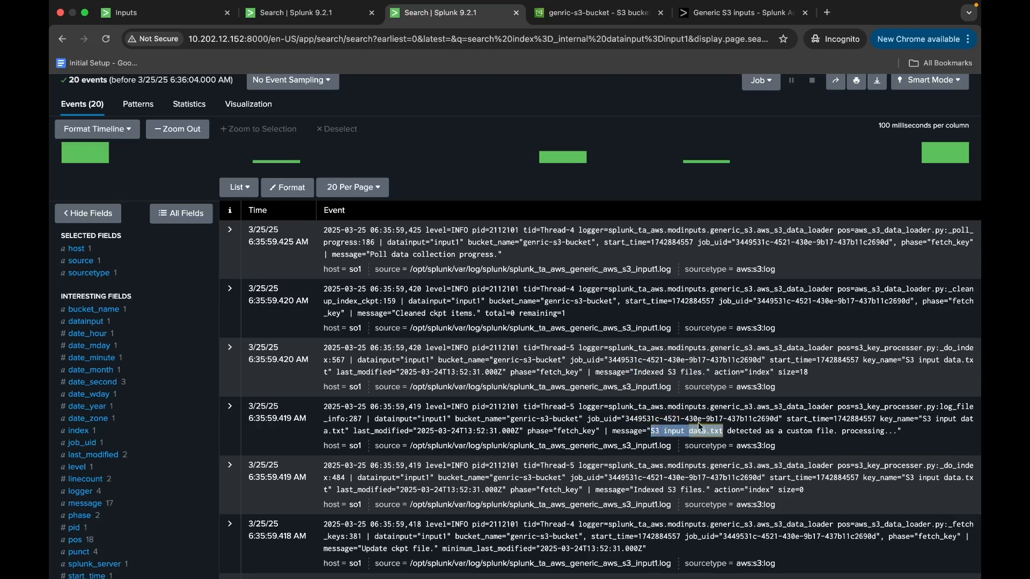
Rerun the index=genric search and inspect the values of the source field.
click(282, 15)
click(960, 172)
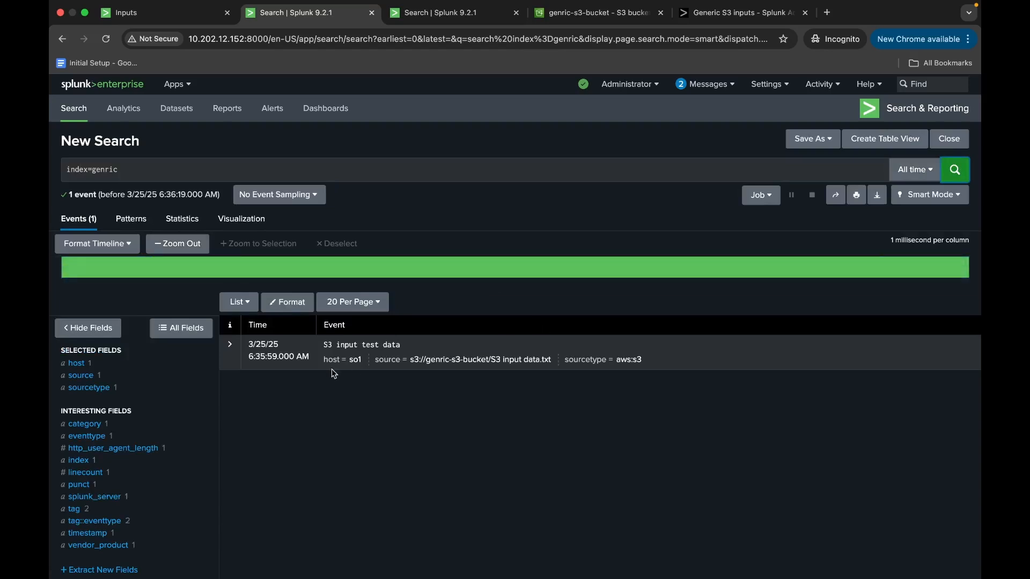
click(107, 375)
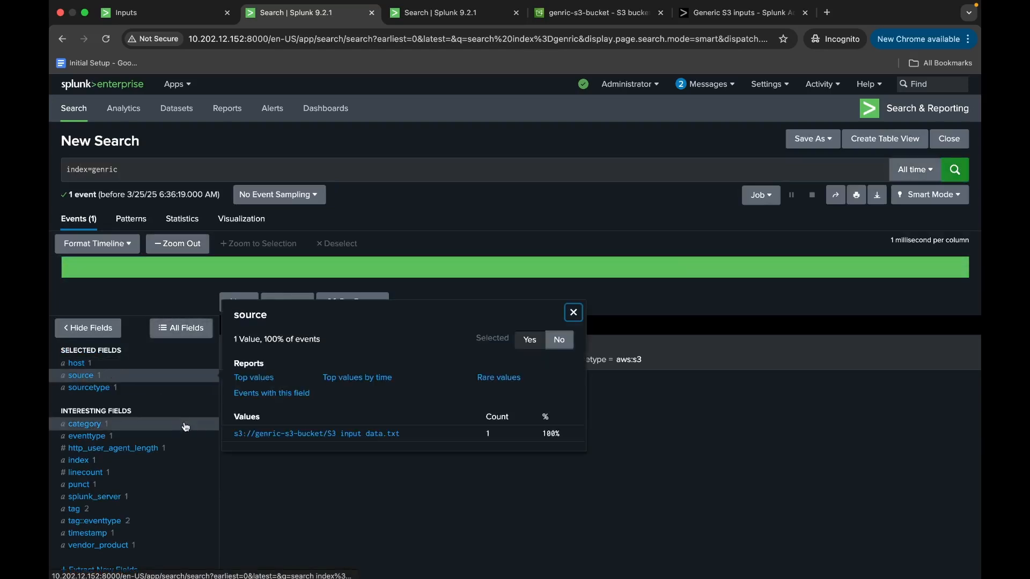
drag(234, 440, 425, 444)
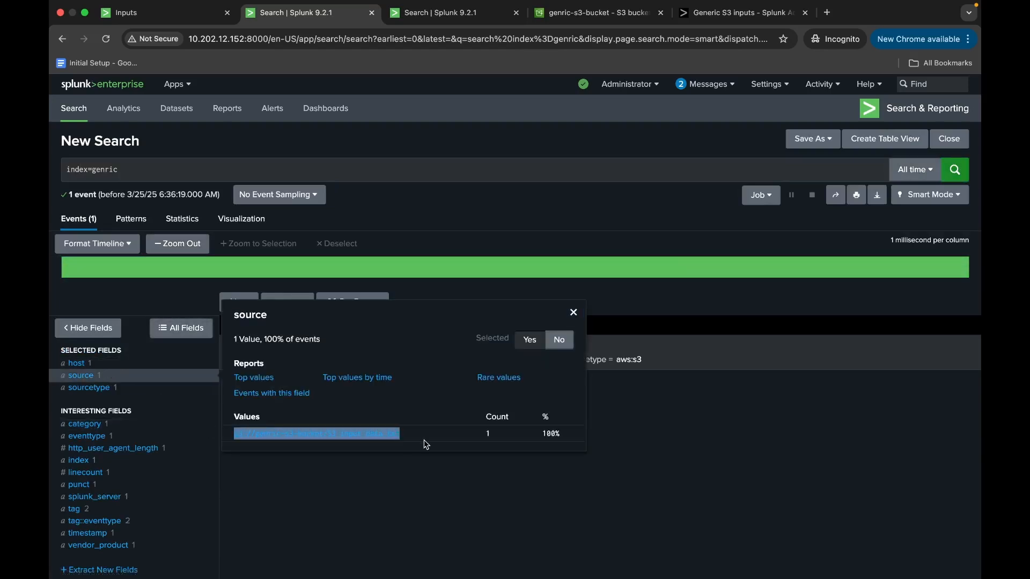
click(424, 474)
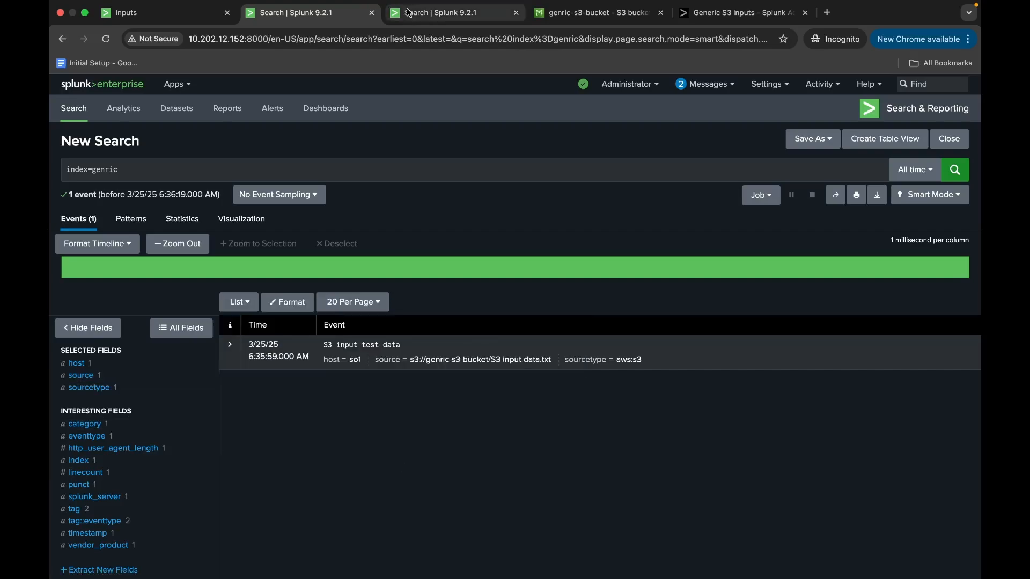
Return to the internal log search and examine input1's earliest events, including the start of processing and the checkpoint messages.
click(437, 14)
scroll(512, 394, down, 10)
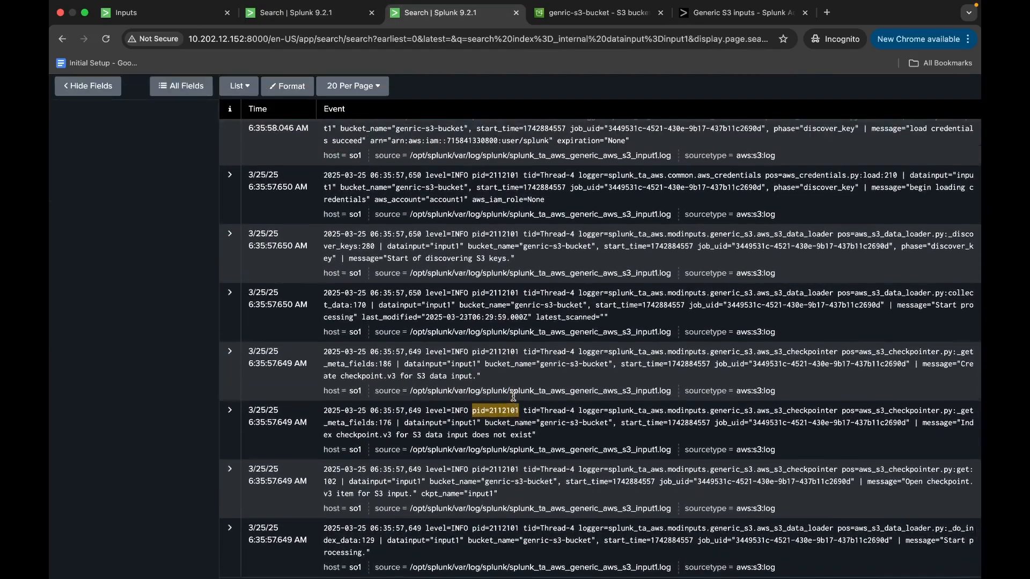
scroll(514, 400, up, 7)
scroll(514, 399, up, 6)
scroll(513, 395, down, 12)
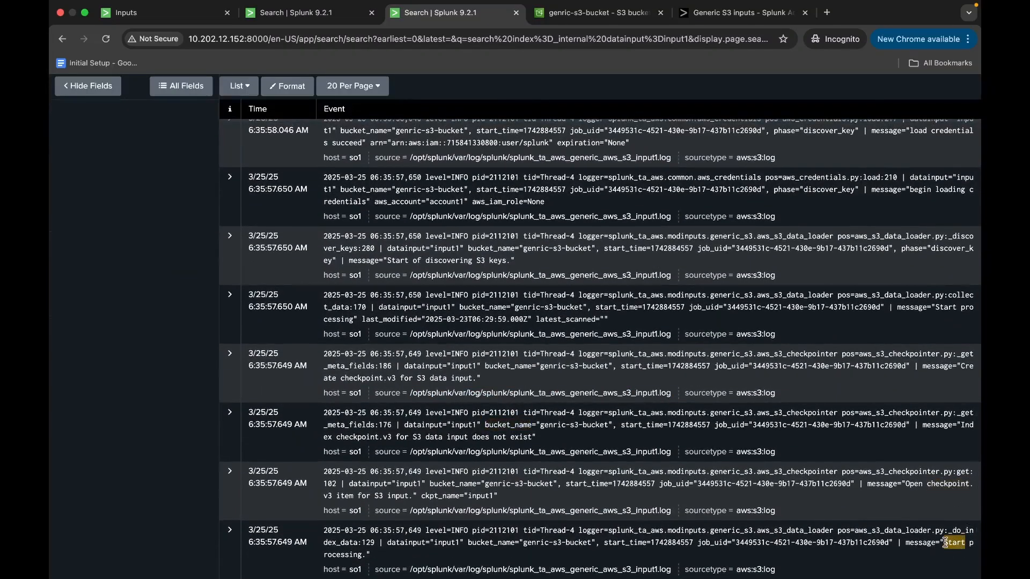
drag(944, 542, 954, 554)
drag(905, 484, 906, 497)
scroll(906, 496, up, 1)
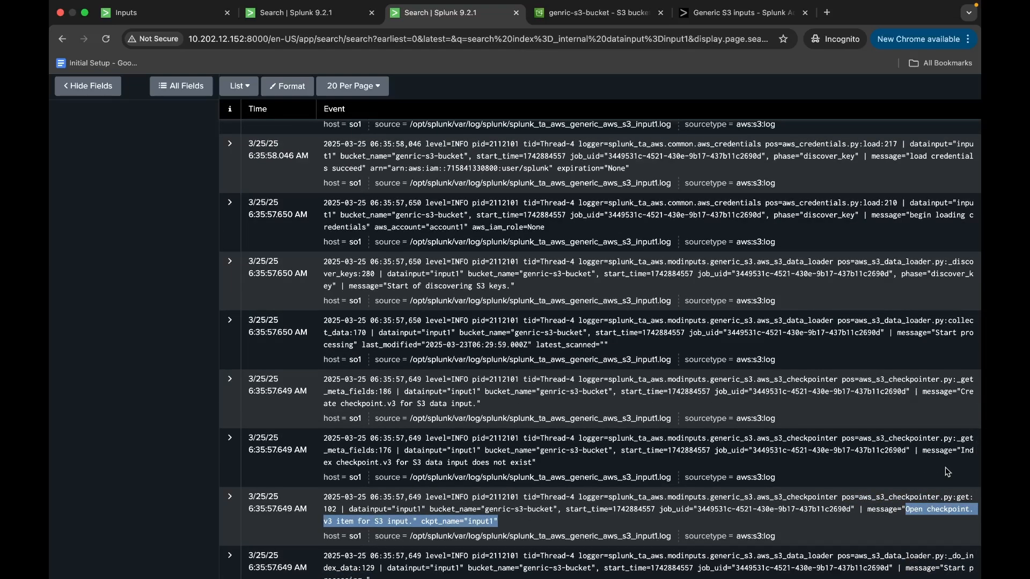
Examine input1's log messages about the index checkpoint lookup and the creation of checkpoint.v3 for the S3 data input.
drag(961, 450, 966, 466)
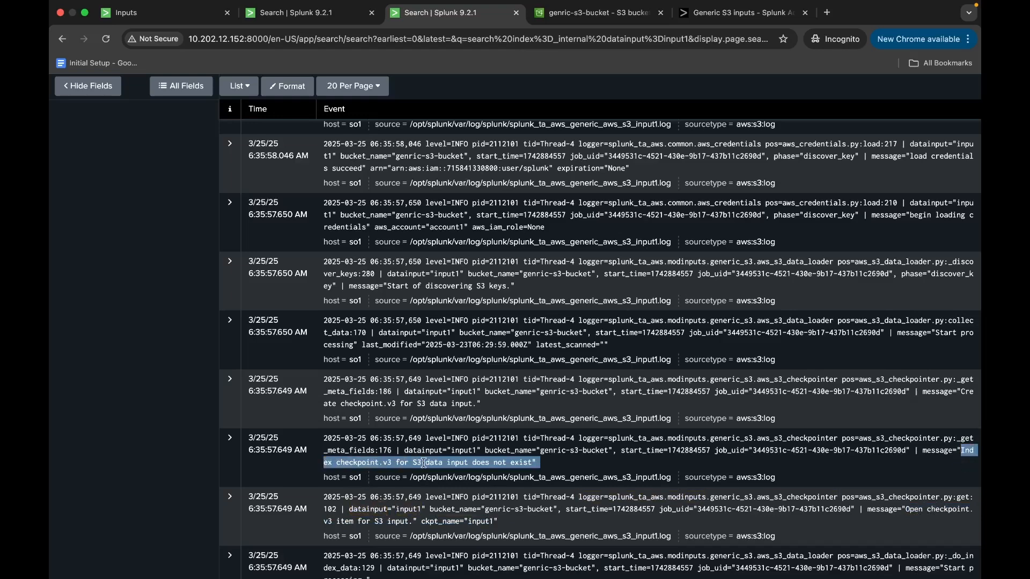
scroll(424, 462, up, 1)
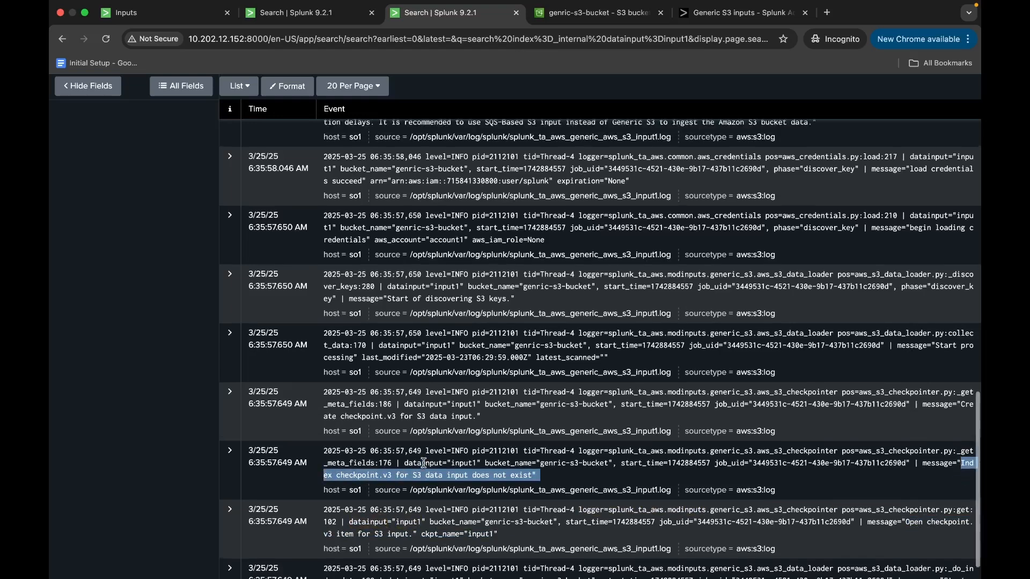
drag(341, 422, 432, 422)
scroll(432, 422, up, 3)
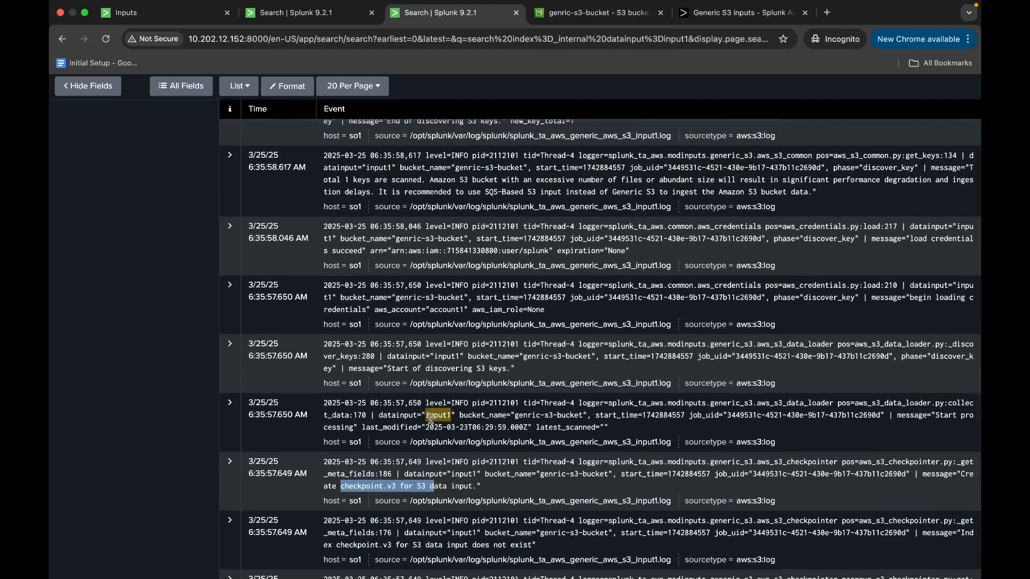
scroll(384, 423, up, 1)
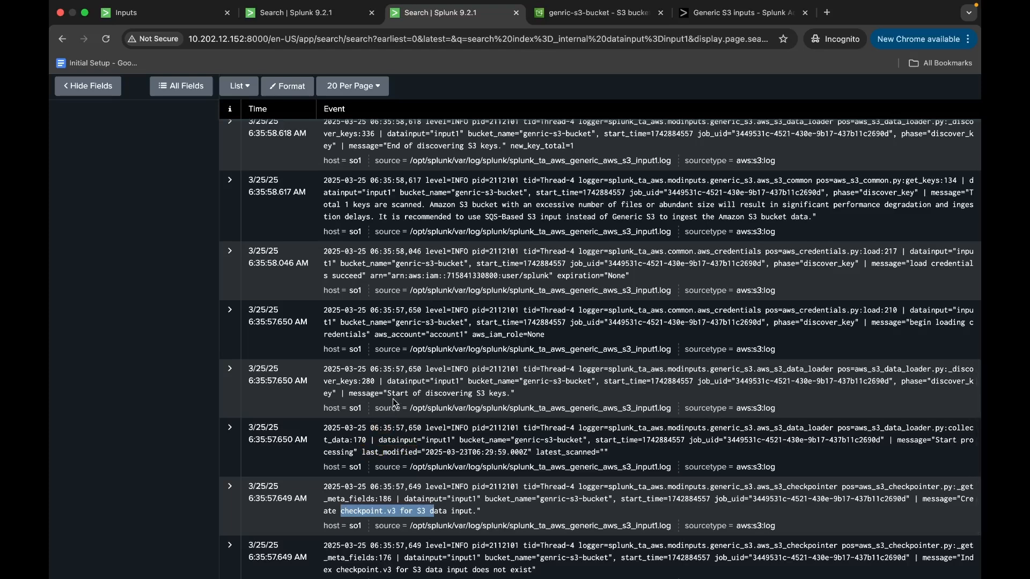
Examine the log messages on the start of S3 key discovery and the loading of the account credentials.
drag(391, 395, 504, 397)
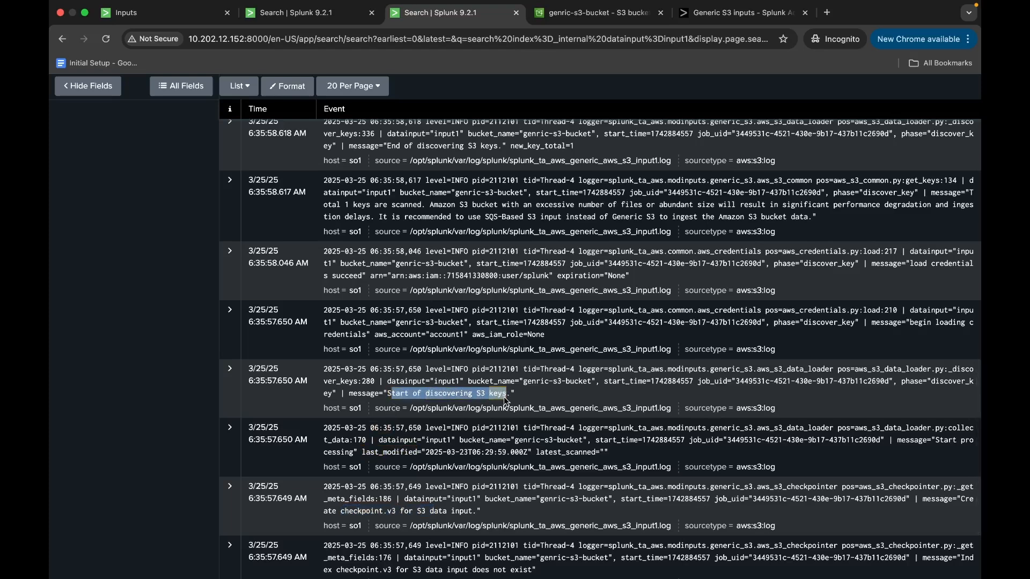
scroll(505, 399, up, 2)
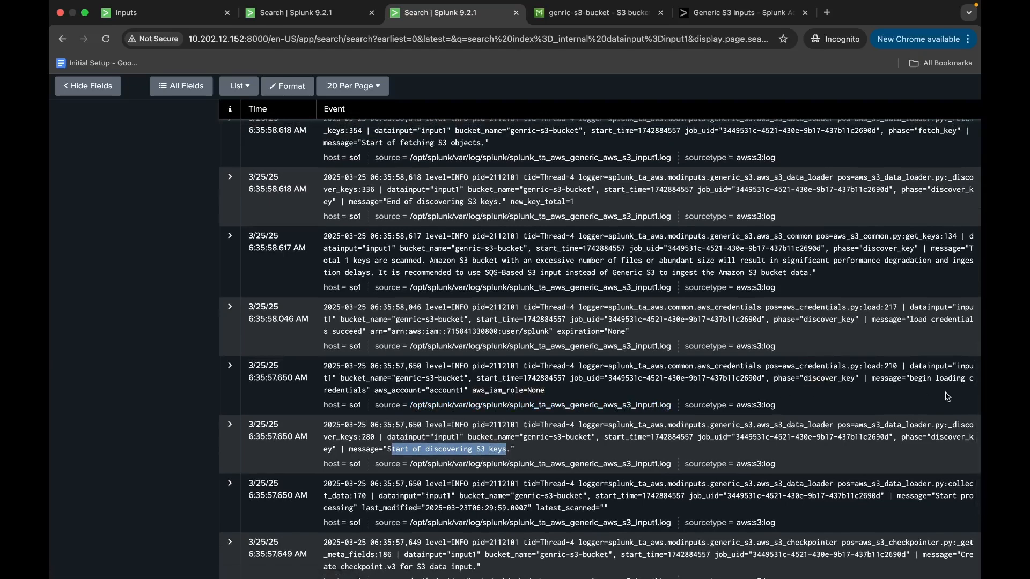
drag(934, 378, 945, 405)
drag(910, 319, 913, 332)
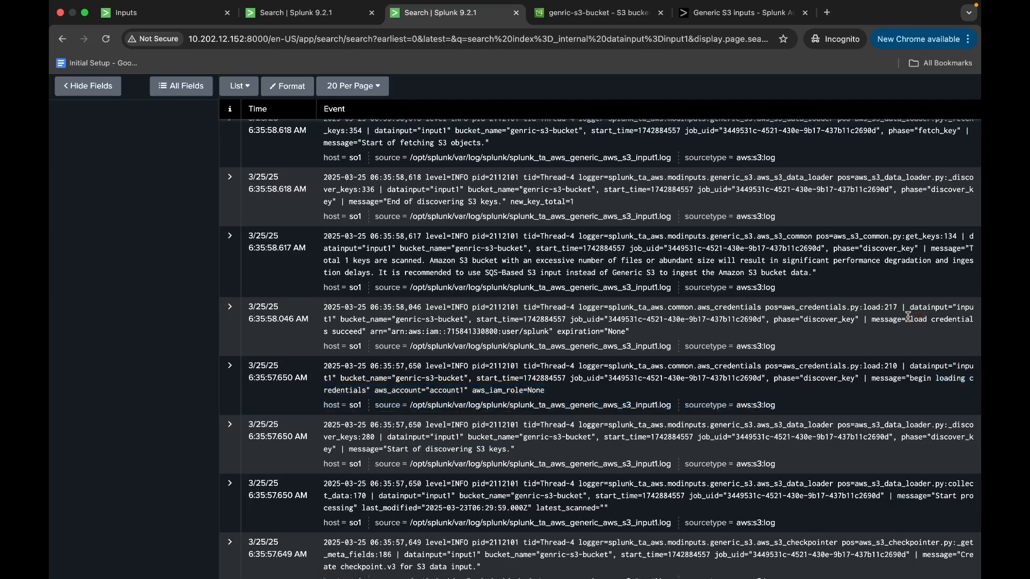
scroll(913, 331, up, 1)
scroll(665, 321, up, 1)
Read the key scan message with its SQS-Based S3 recommendation and the end of S3 key discovery event.
click(343, 310)
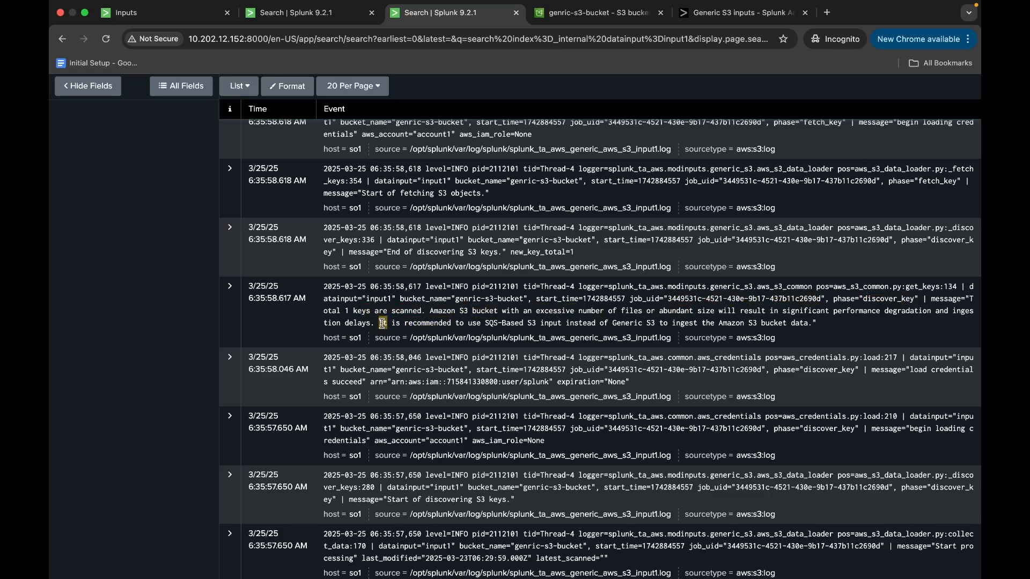
drag(380, 323, 804, 323)
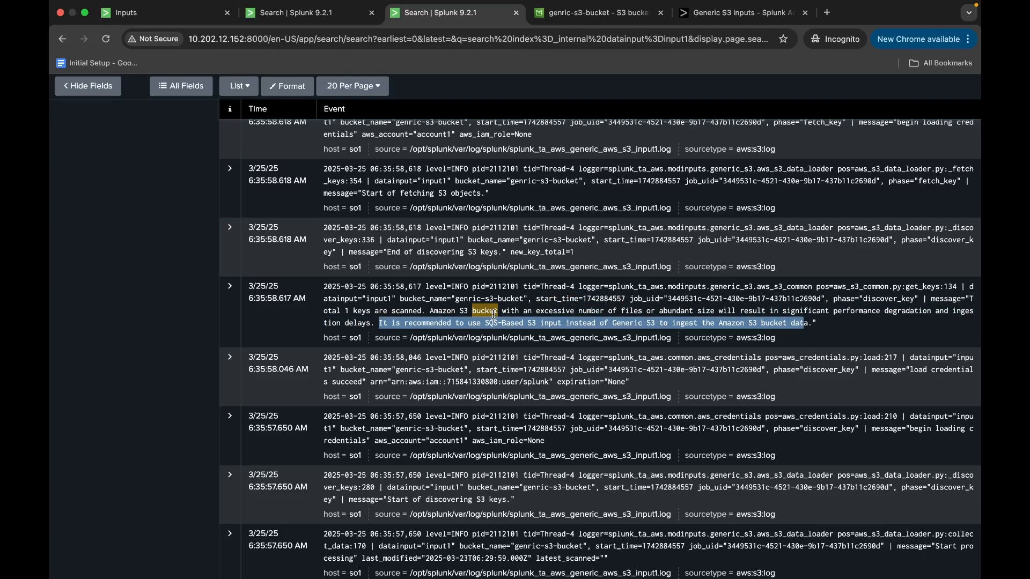
scroll(494, 314, up, 3)
drag(511, 322, 574, 322)
Examine the events marking the start and end of fetching S3 objects from genric-s3-bucket.
scroll(575, 323, up, 1)
drag(374, 294, 479, 292)
scroll(480, 295, up, 2)
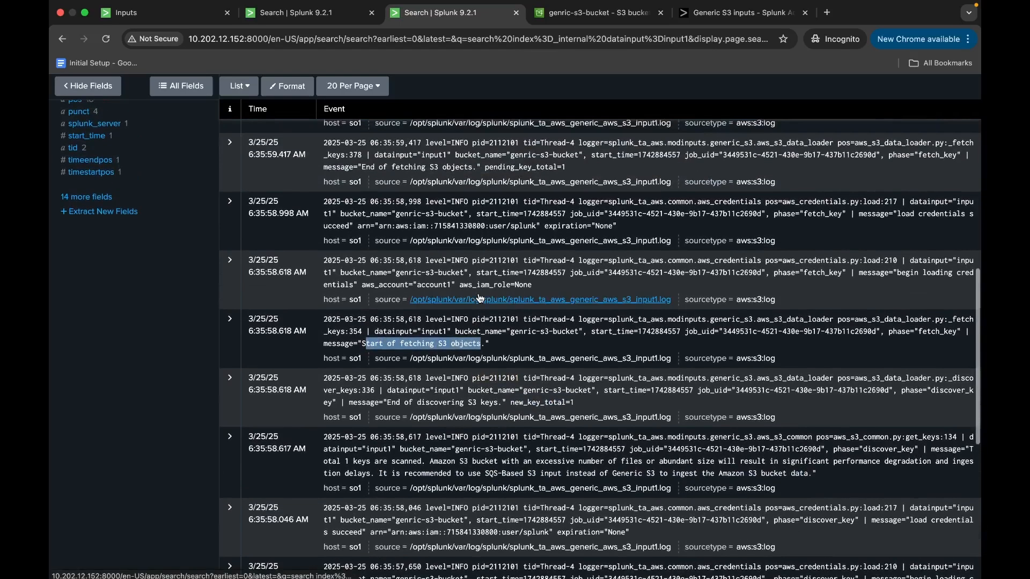
scroll(480, 298, down, 1)
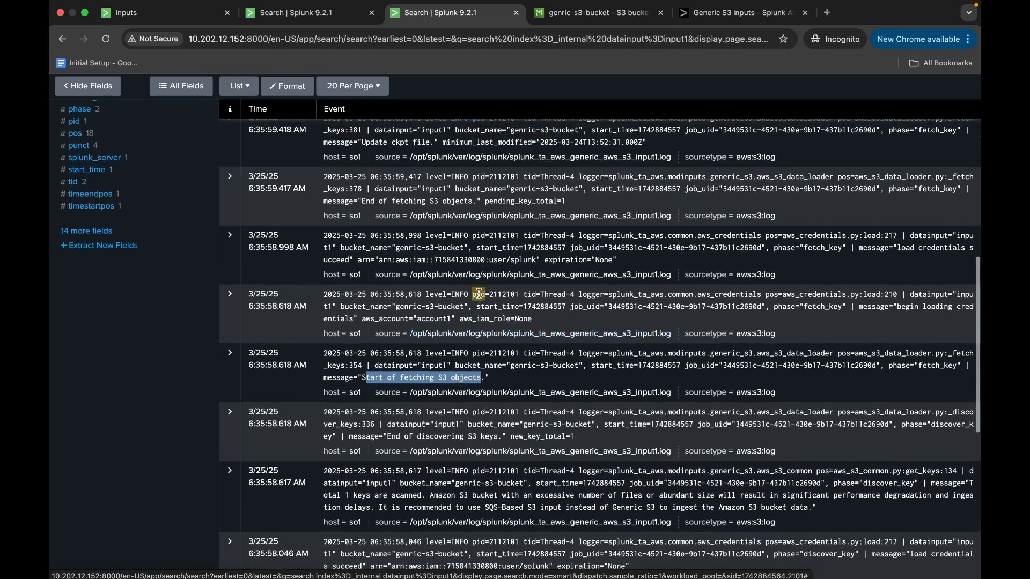
scroll(478, 295, up, 3)
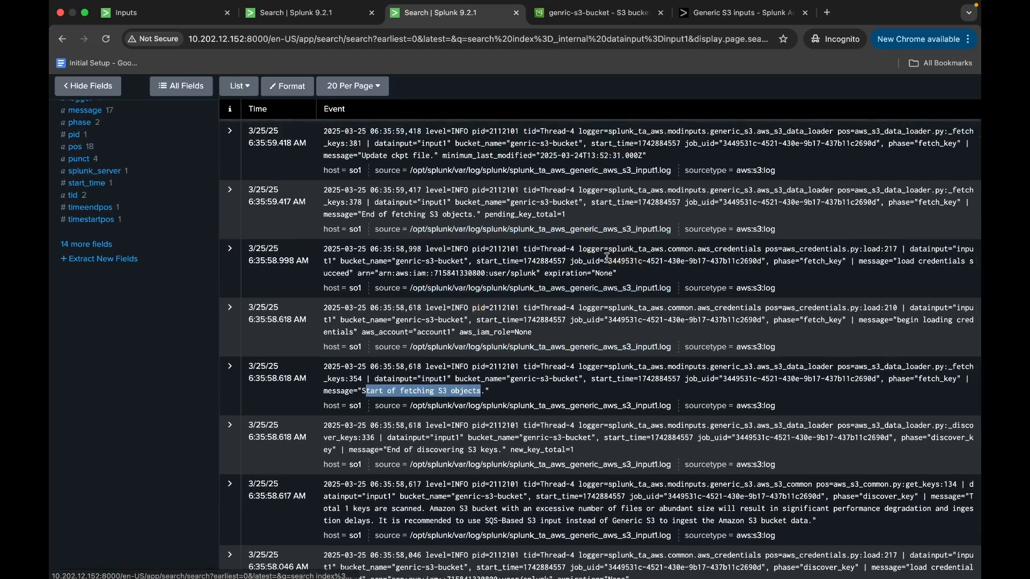
scroll(607, 244, up, 2)
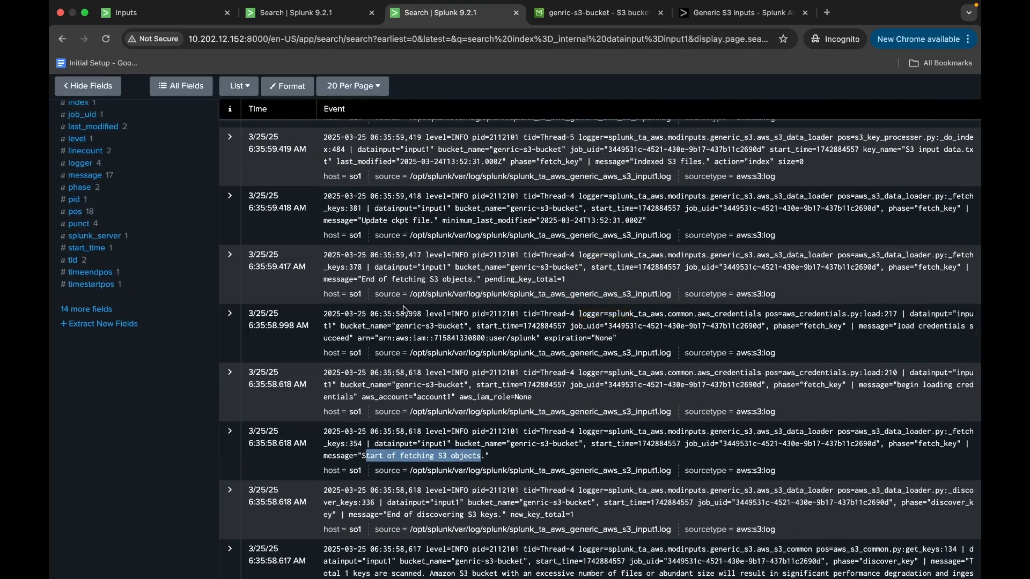
click(362, 278)
drag(362, 278, 472, 280)
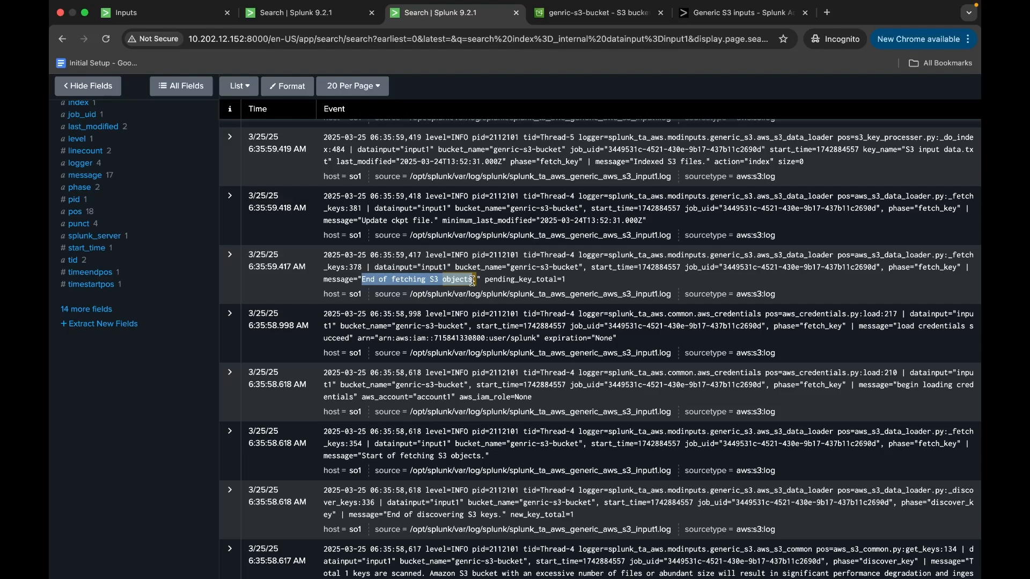
Check the minimum_last_modified timestamp in the "Update ckpt file" event.
scroll(472, 280, up, 3)
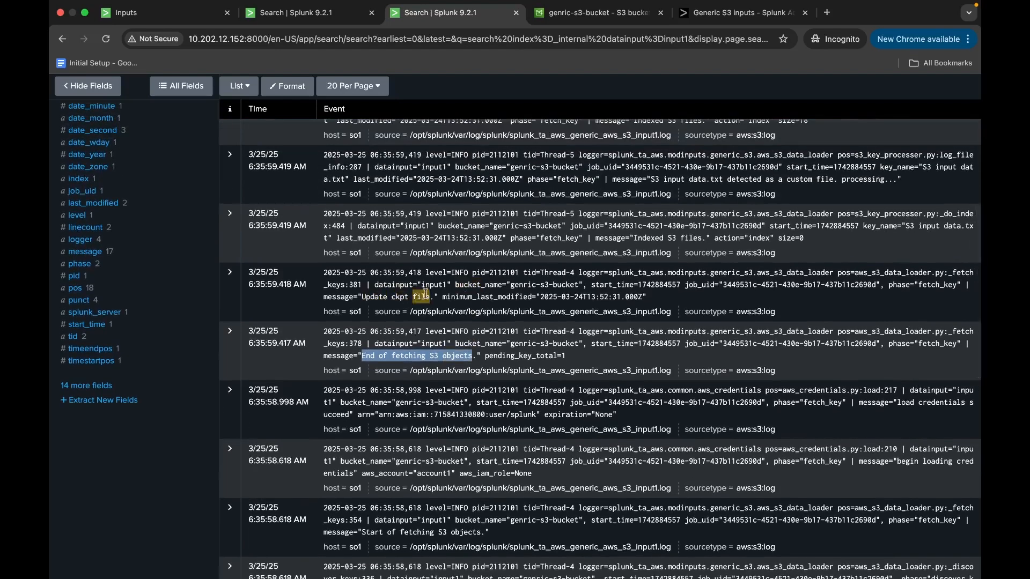
click(541, 295)
drag(542, 295, 639, 297)
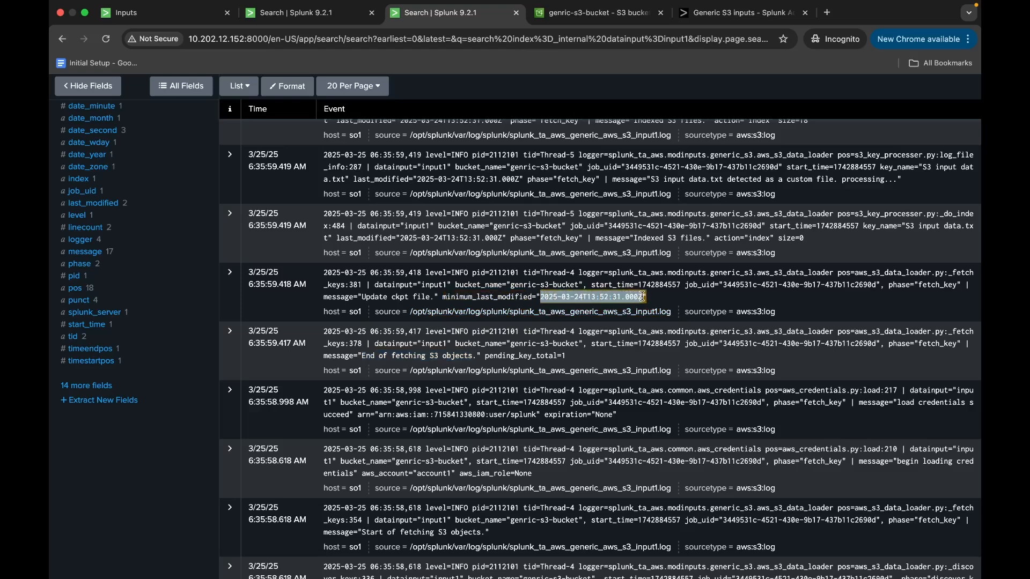
scroll(643, 296, up, 1)
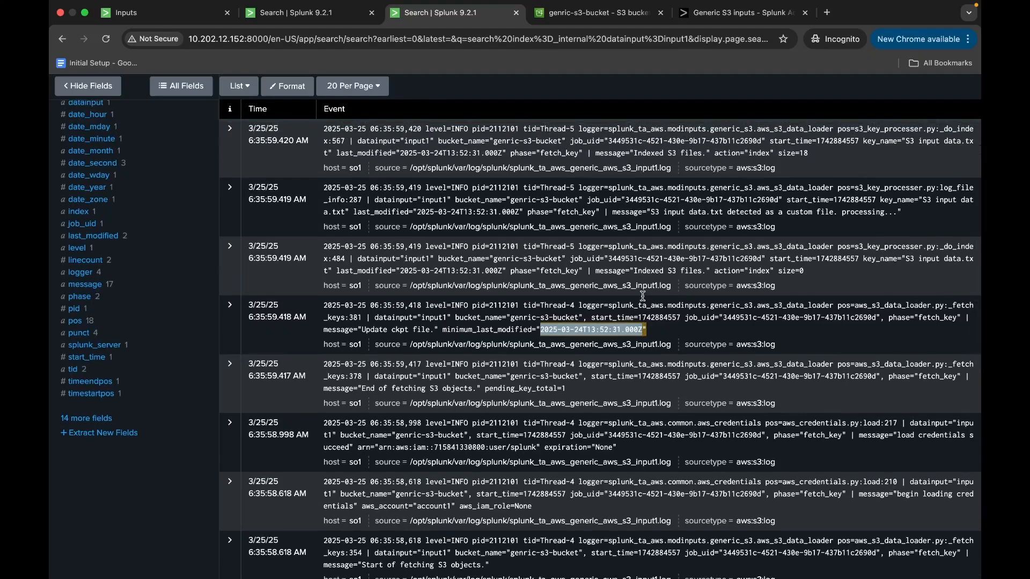
Compare the action and size values in the two "Indexed S3 files" events for S3 input data.txt.
scroll(642, 296, up, 2)
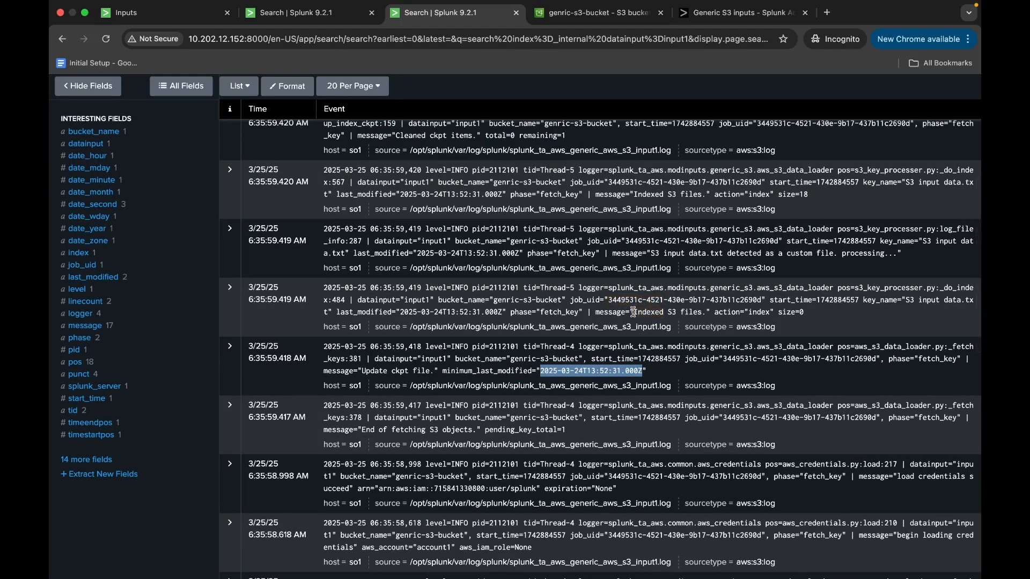
drag(633, 312, 697, 312)
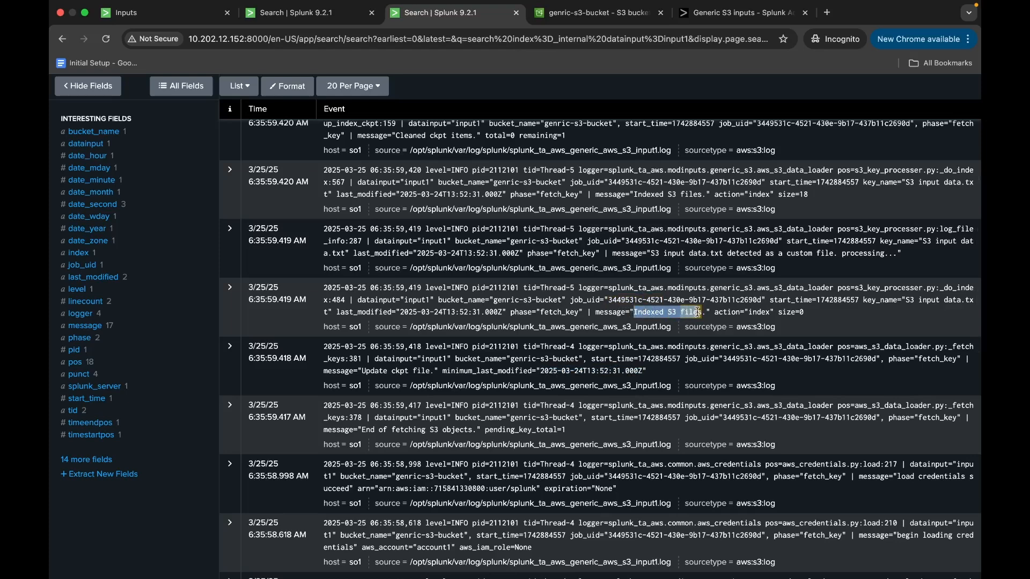
scroll(697, 313, up, 1)
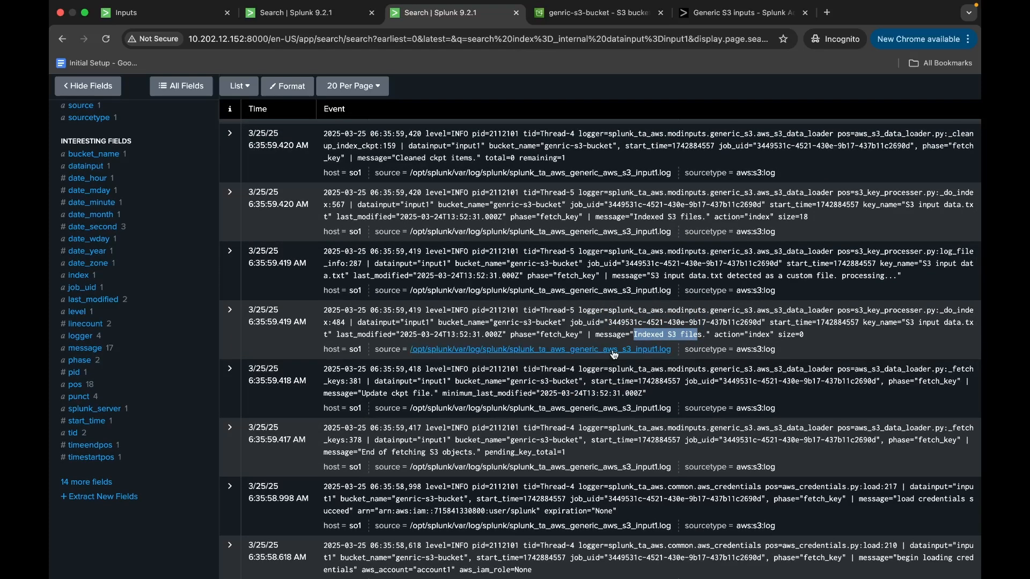
drag(750, 335, 779, 333)
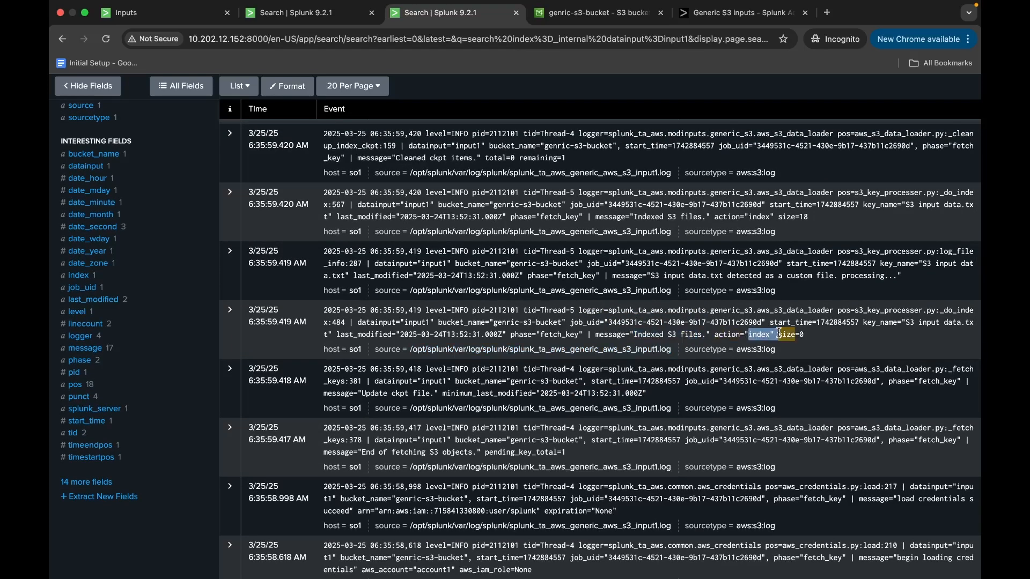
scroll(684, 250, up, 3)
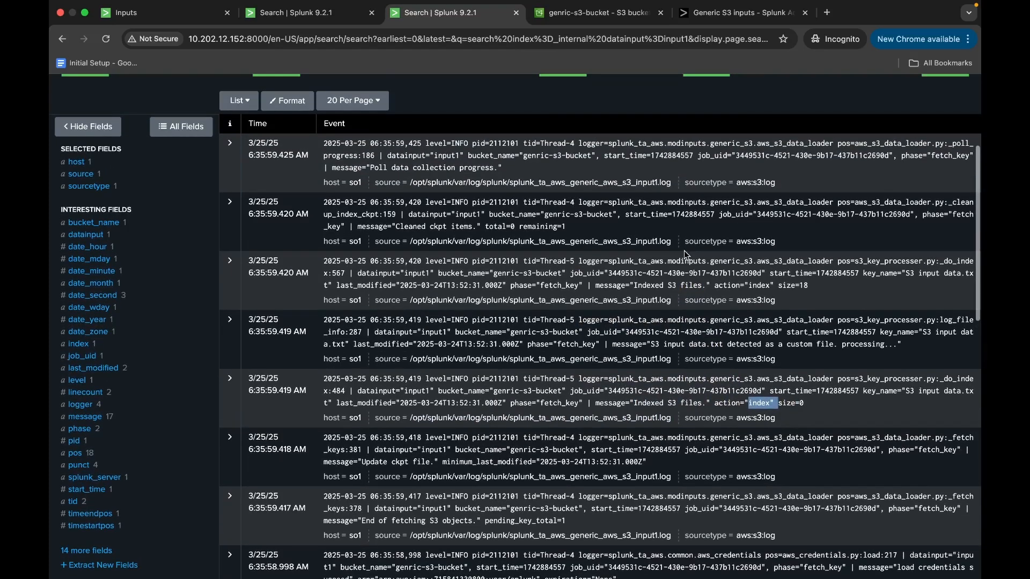
click(801, 403)
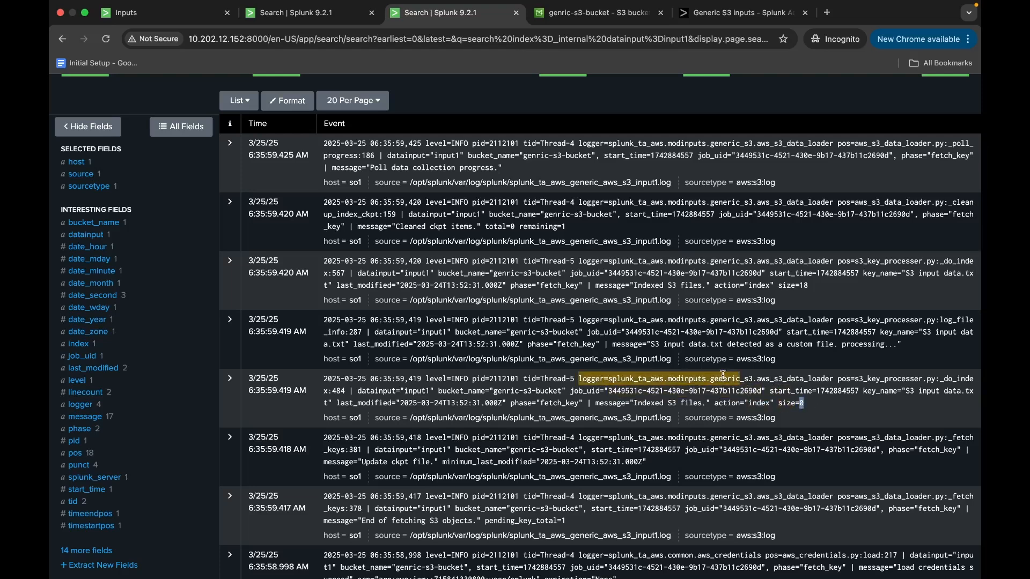
drag(651, 344, 810, 316)
scroll(798, 348, up, 1)
scroll(705, 310, up, 1)
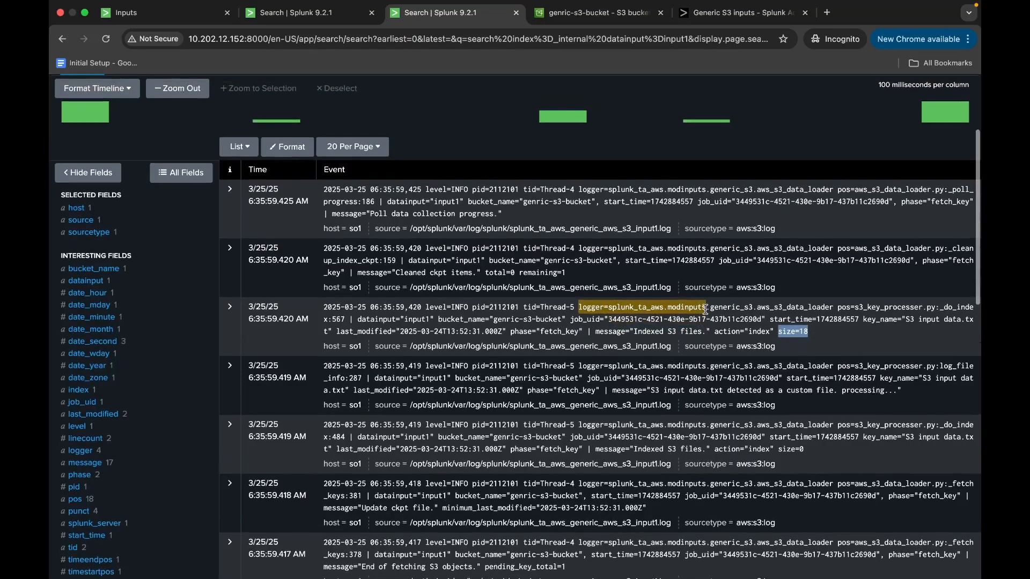
Examine the remaining count in the "Cleaned ckpt items" event and the "Poll data collection progress" message.
scroll(671, 312, up, 1)
drag(520, 300, 575, 303)
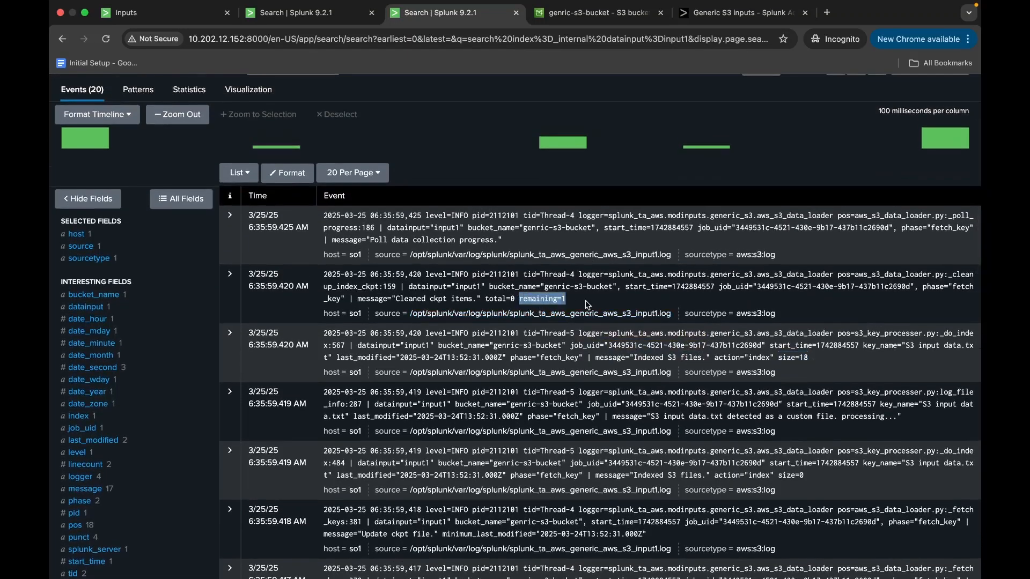
scroll(591, 305, up, 2)
click(378, 299)
drag(378, 299, 498, 300)
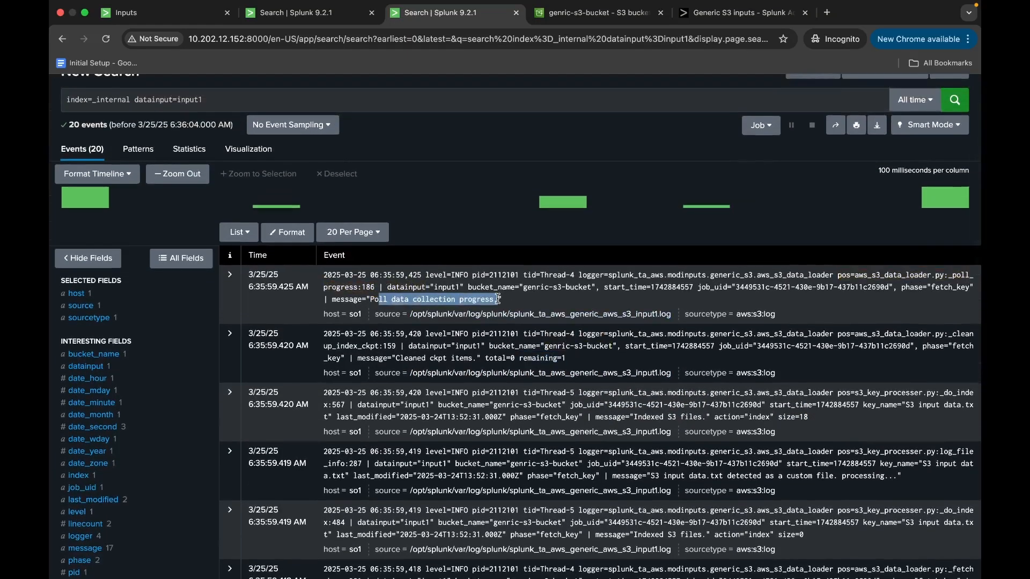
Rerun the internal log search for input1 over all time and return to the index=genric search results.
click(961, 108)
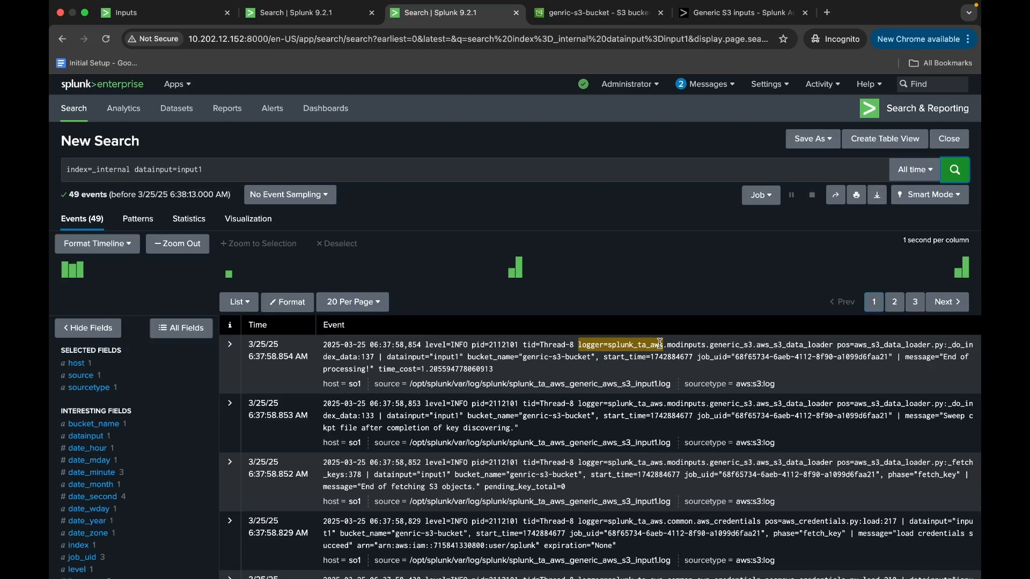
click(274, 18)
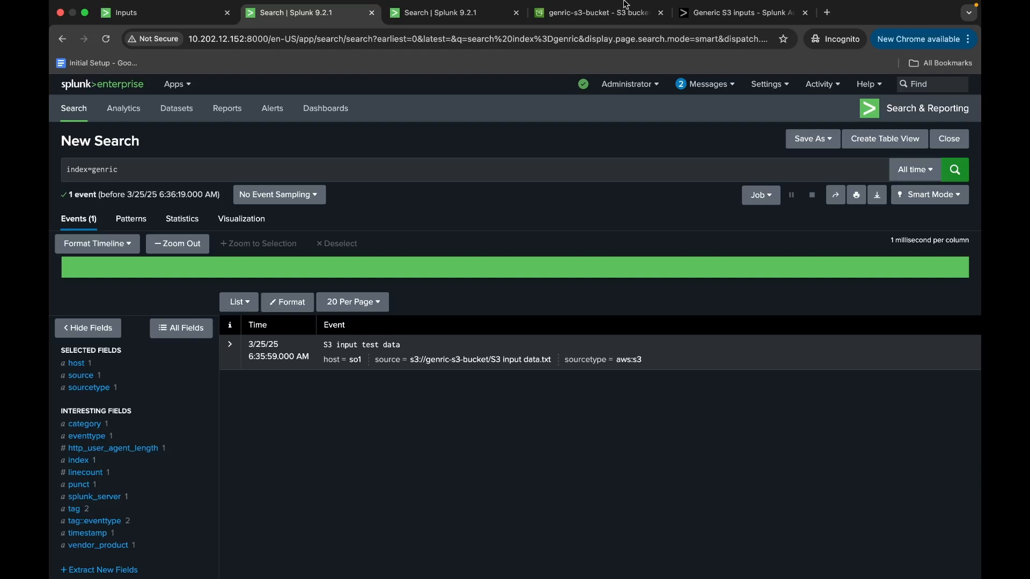
Review the Generic S3 inputs documentation on the inputs.conf stanza template, the Splunk Web input fields and the S3 permissions.
click(699, 12)
scroll(474, 227, up, 5)
scroll(474, 227, down, 4)
drag(346, 281, 349, 422)
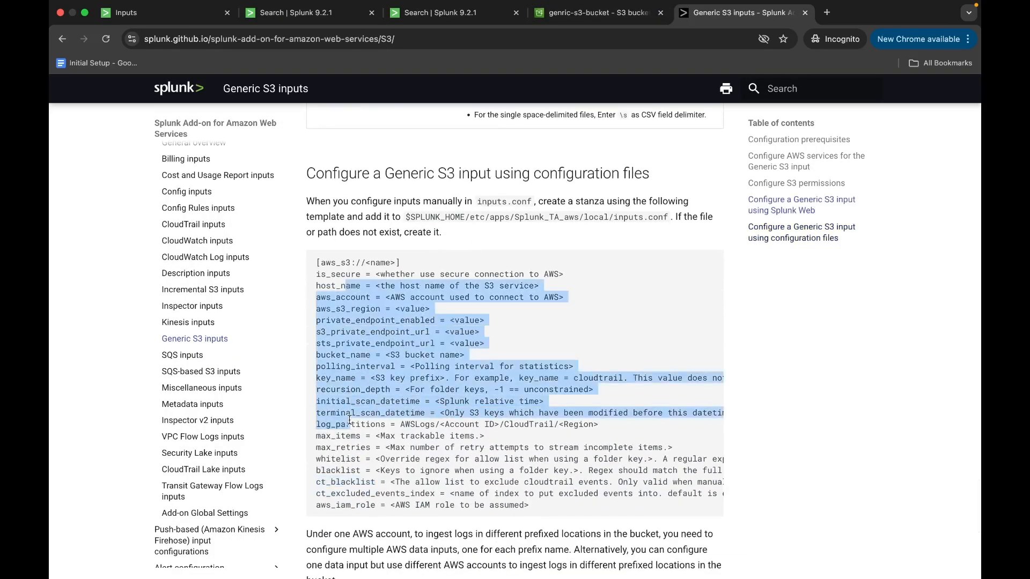
scroll(349, 420, up, 15)
scroll(349, 424, up, 20)
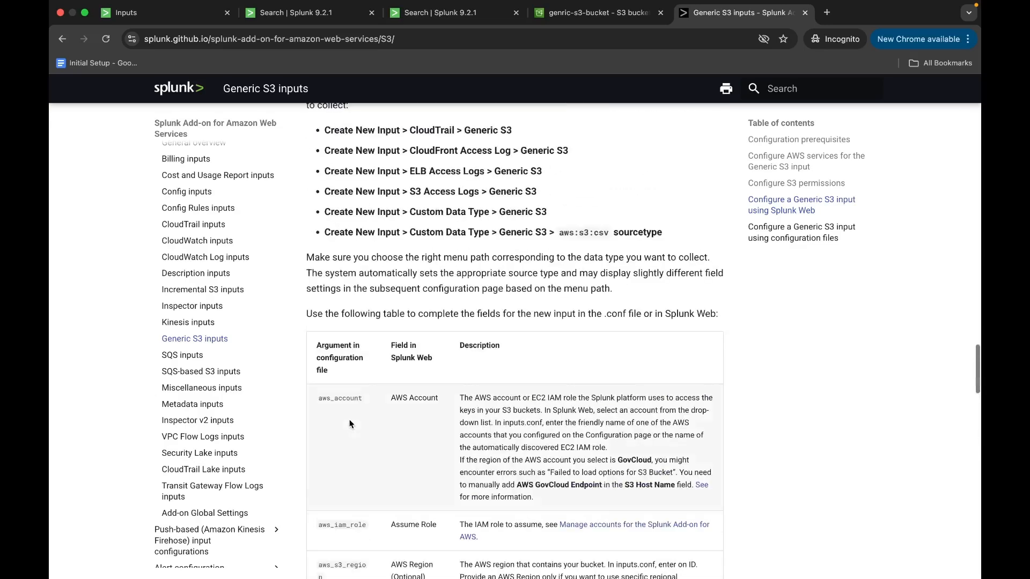
scroll(349, 420, up, 15)
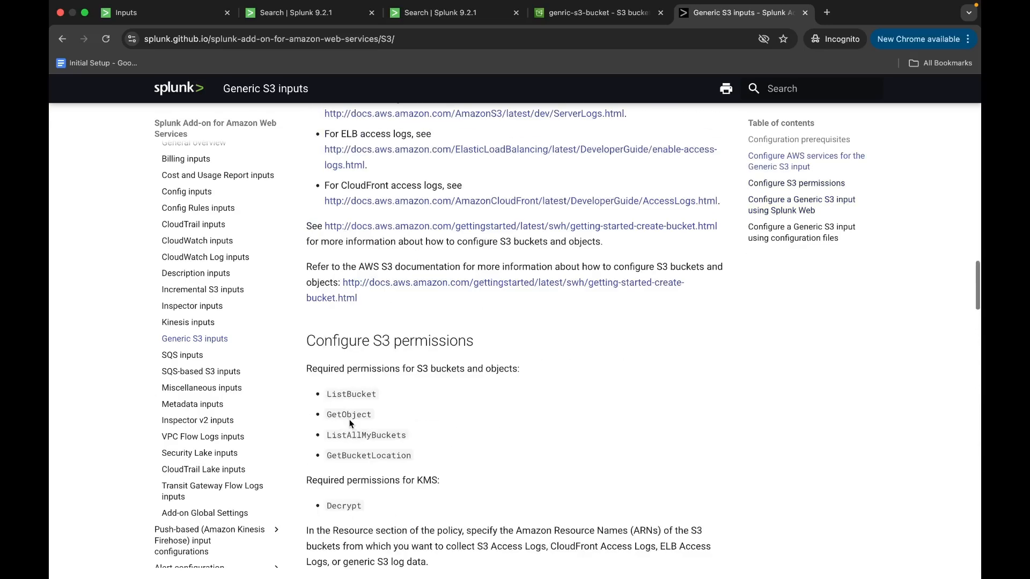
Read the documentation's prerequisites on character sets and delimited file parsing, and return to the index=genric search results.
scroll(349, 421, up, 5)
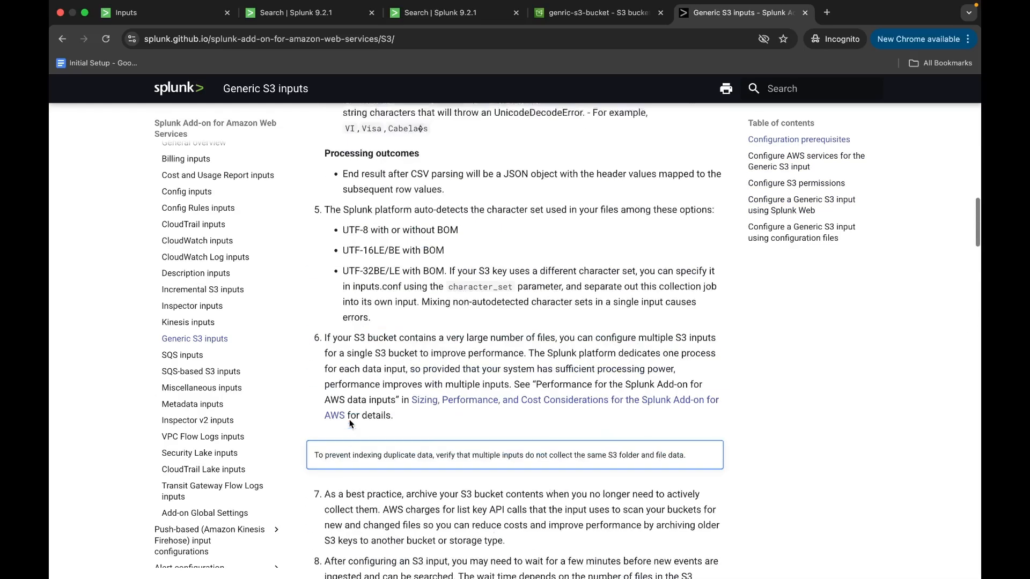
drag(344, 389, 507, 433)
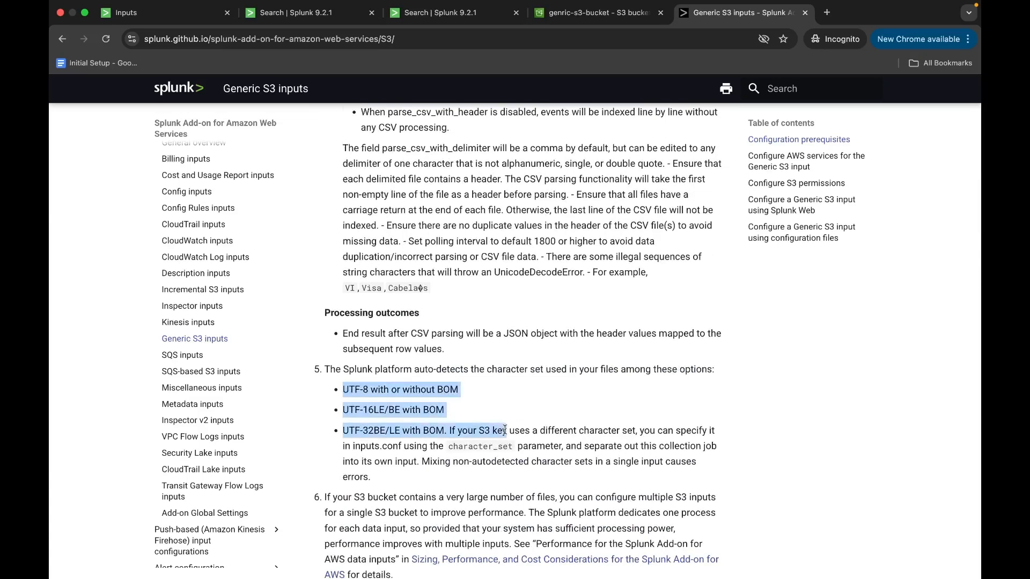
scroll(507, 434, up, 1)
scroll(507, 431, up, 8)
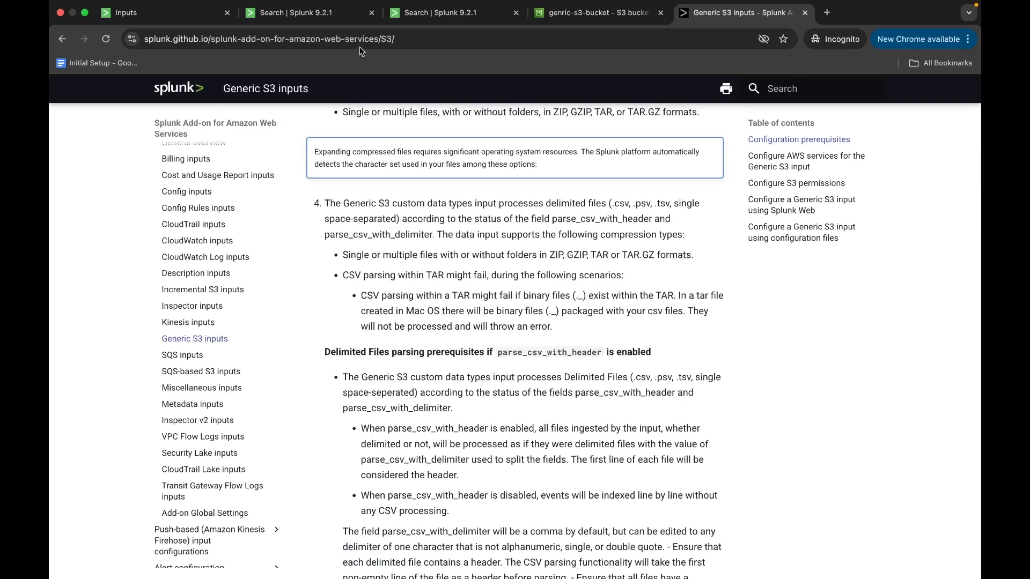
click(342, 16)
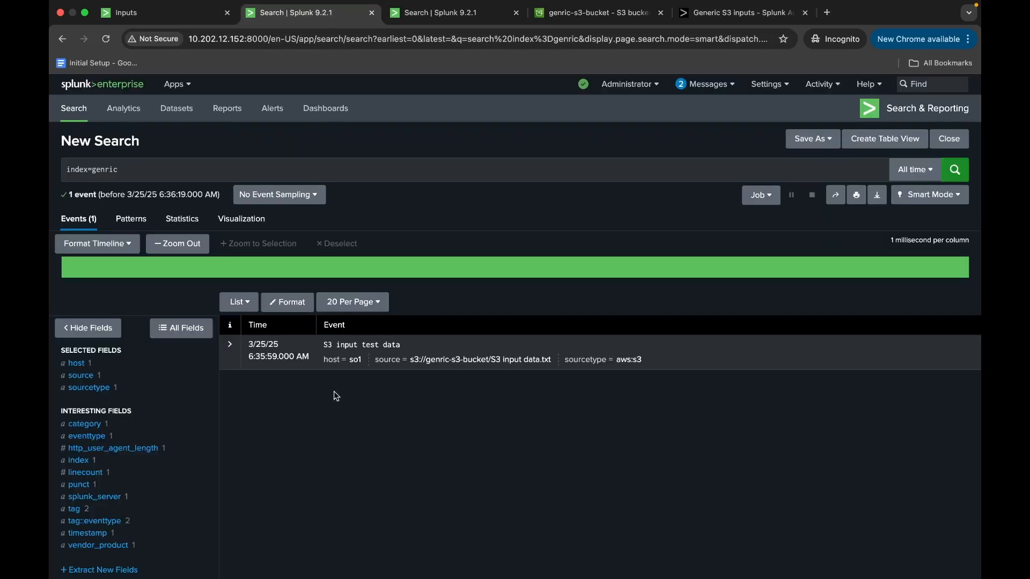